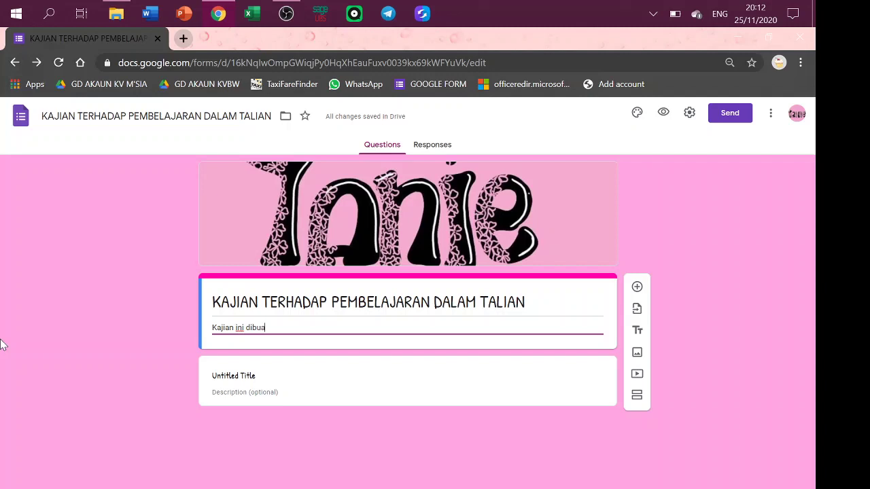
Complete the description as 'Kajian ini dibuat untuk meninjau keberkesanan dan pendapat pelajar mengenai pembelajaran dalam talian'.
{"action": "type", "text": "melihat"}
{"action": "key", "text": "BackSpace"}
{"action": "key", "text": "BackSpace"}
{"action": "key", "text": "BackSpace"}
{"action": "key", "text": "BackSpace"}
{"action": "key", "text": "BackSpace"}
{"action": "key", "text": "BackSpace"}
{"action": "key", "text": "BackSpace"}
{"action": "key", "text": "BackSpace"}
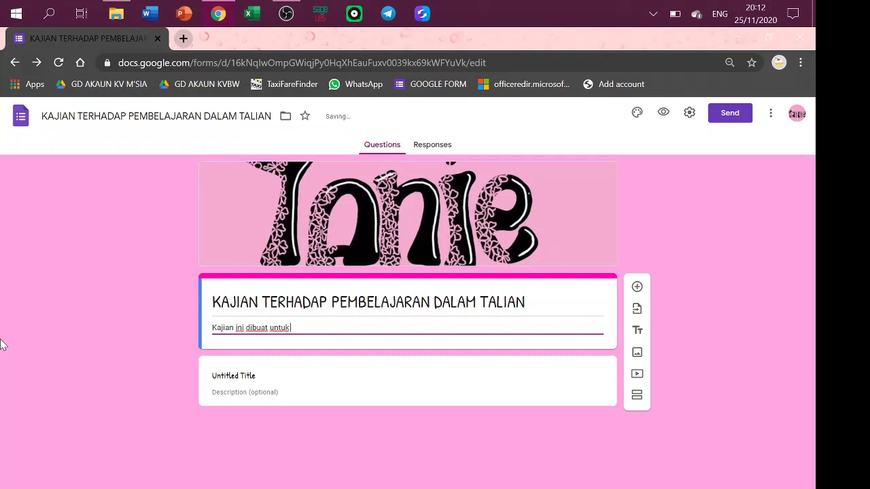
{"action": "type", "text": "meninjau keberkesanan dan"}
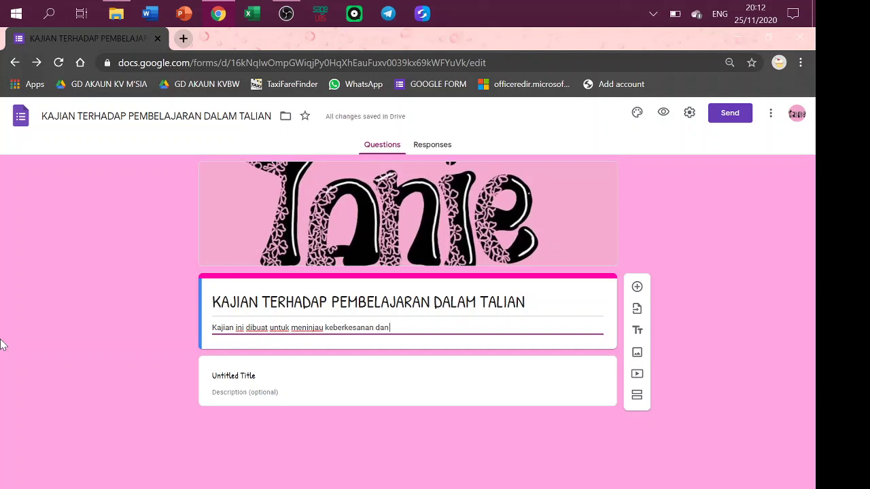
{"action": "type", "text": " pen"}
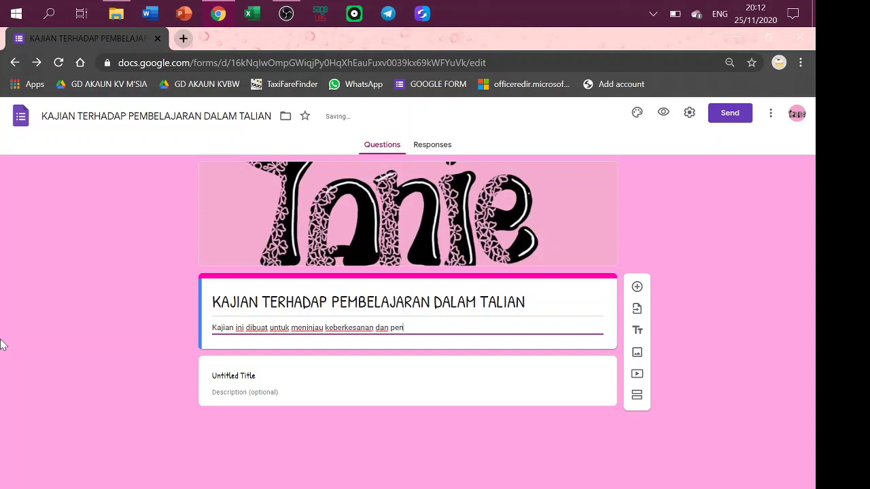
{"action": "type", "text": "dapat pelajar menge"}
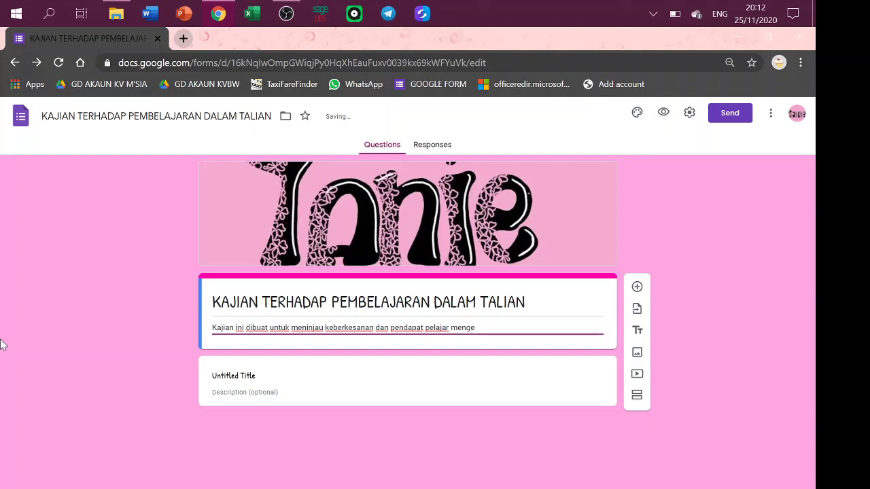
{"action": "type", "text": "nai pembelajaran dalam"}
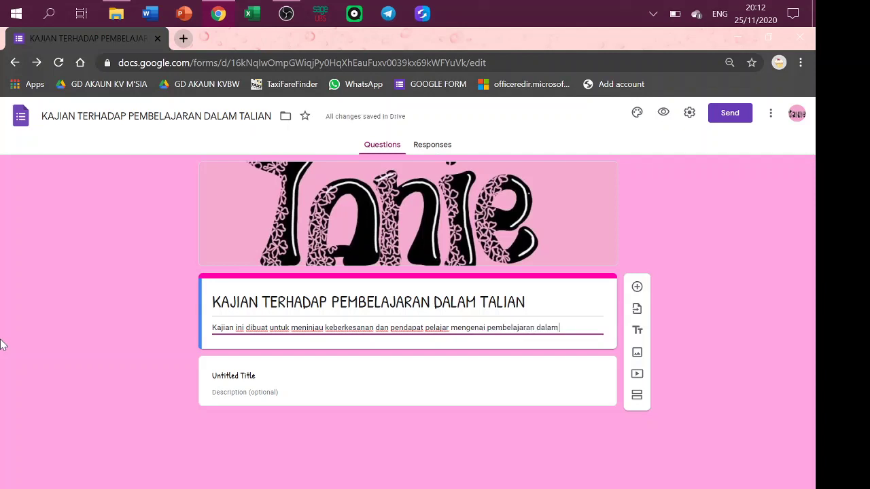
{"action": "type", "text": " talian"}
{"action": "left_click", "coordinate": [260, 384]}
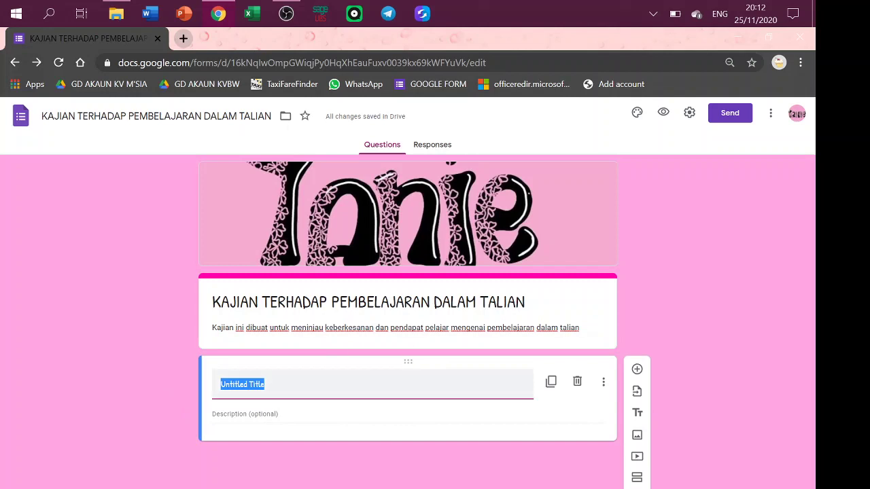
Name the extra title block NAMA, then delete that block from the form.
{"action": "type", "text": "se"}
{"action": "key", "text": "BackSpace"}
{"action": "key", "text": "BackSpace"}
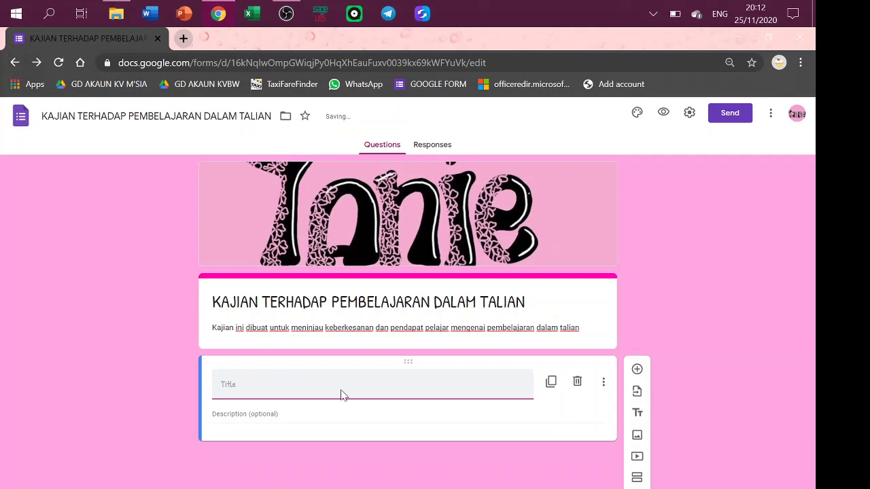
{"action": "type", "text": "NAMA"}
{"action": "left_click", "coordinate": [602, 385]}
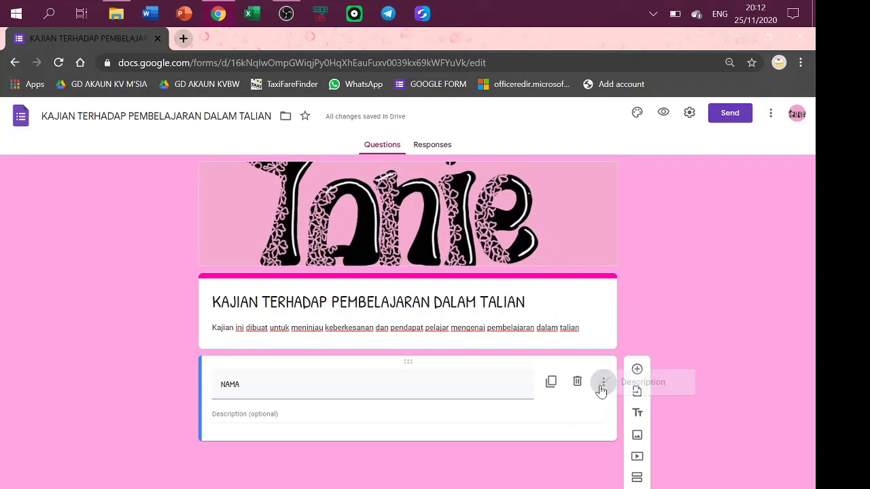
{"action": "left_click", "coordinate": [571, 406]}
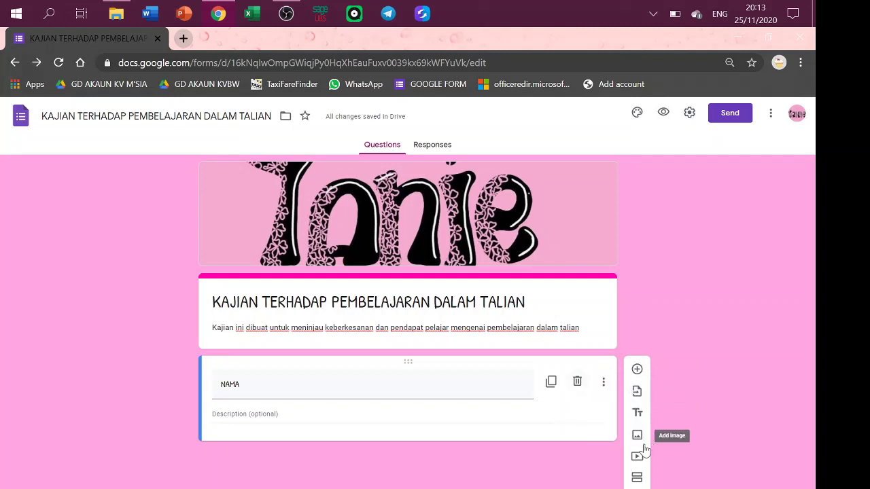
{"action": "left_click", "coordinate": [577, 382]}
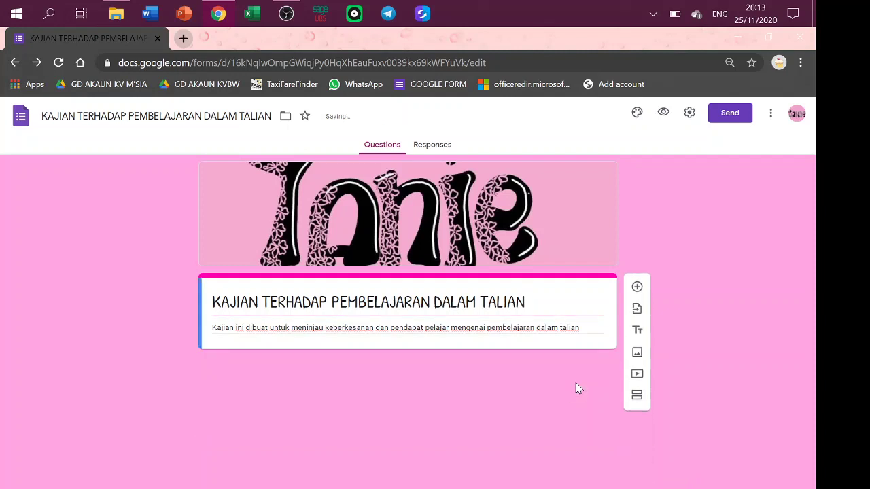
Add a first question titled NAMA and bring up its question-type list.
{"action": "left_click", "coordinate": [637, 288]}
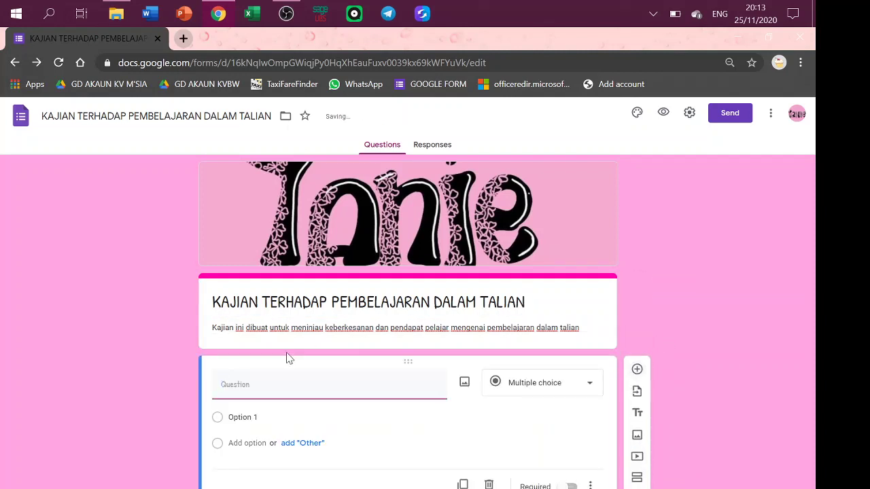
{"action": "type", "text": "NAMA"}
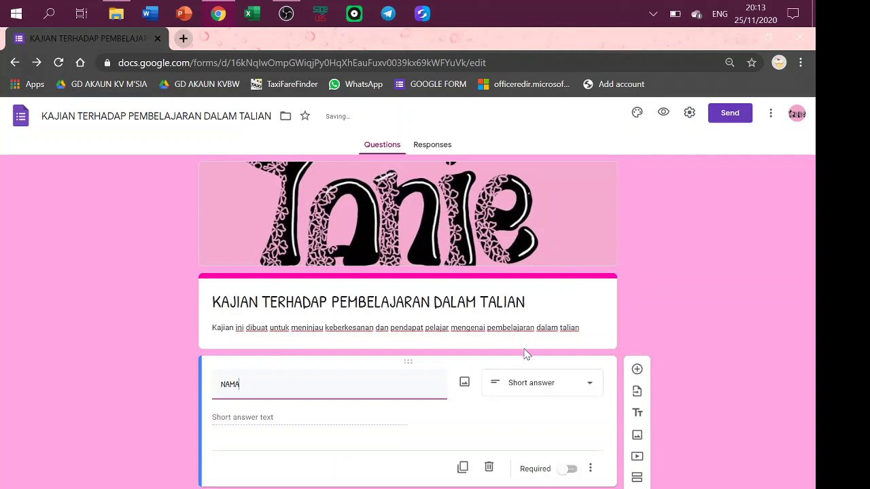
{"action": "left_click", "coordinate": [564, 391]}
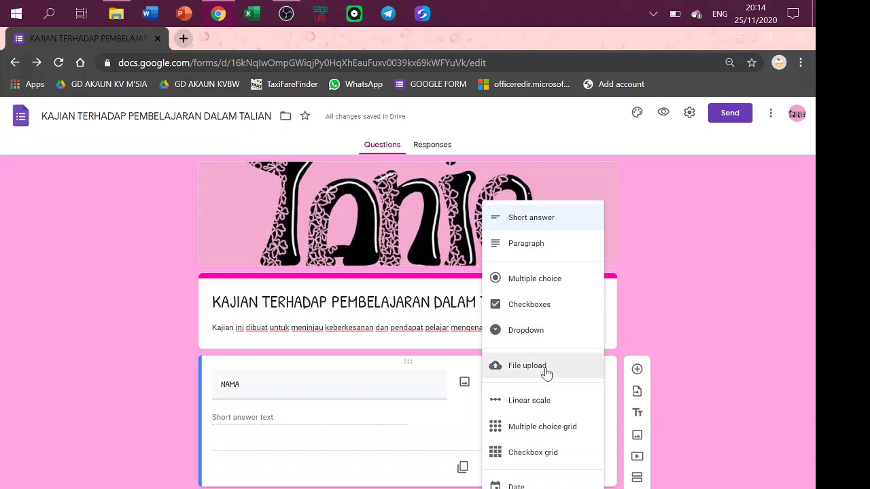
{"action": "left_click", "coordinate": [546, 367]}
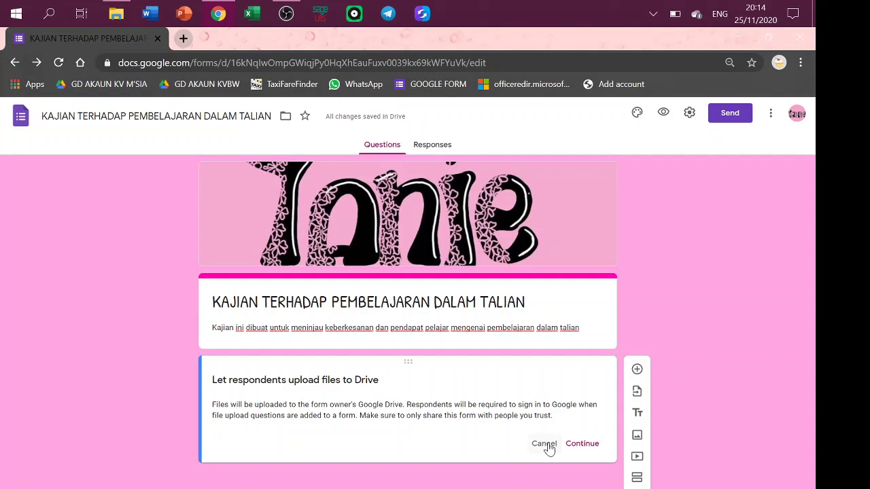
{"action": "left_click", "coordinate": [547, 446]}
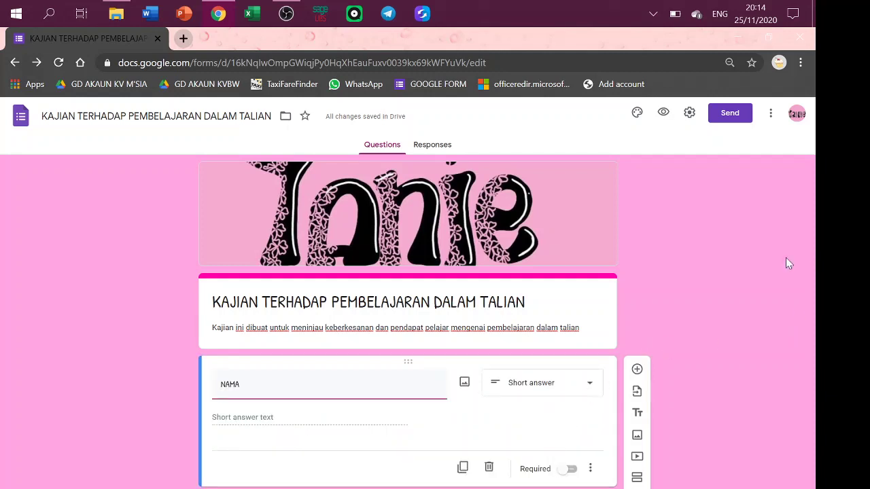
{"action": "left_click", "coordinate": [560, 387]}
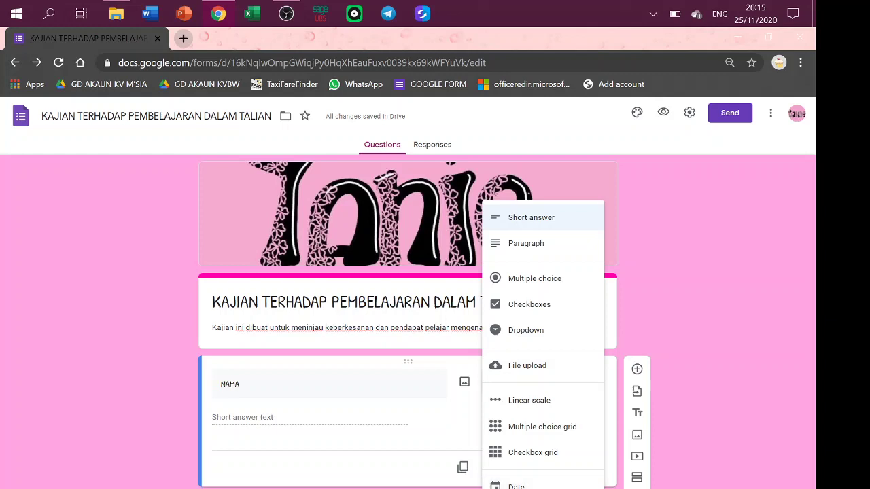
Rename the first question to NAMA PENUH and add a paragraph question titled ALAMAT.
{"action": "left_click", "coordinate": [207, 415]}
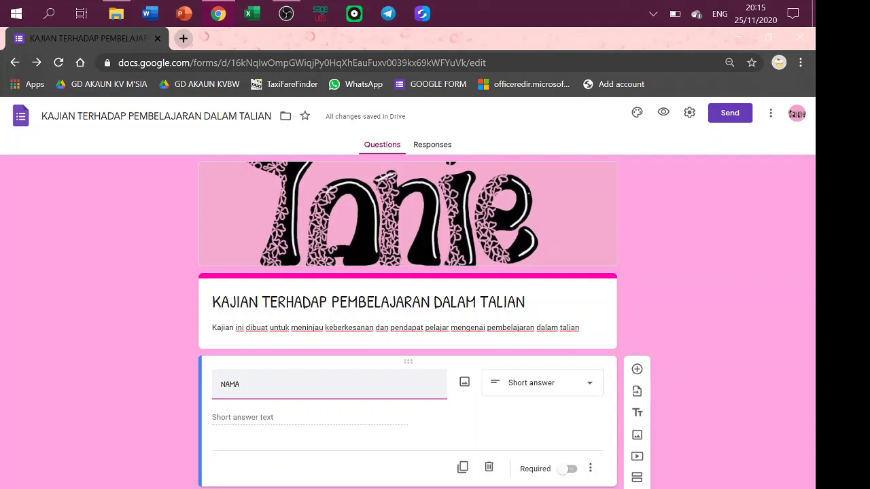
{"action": "type", "text": "PENUH"}
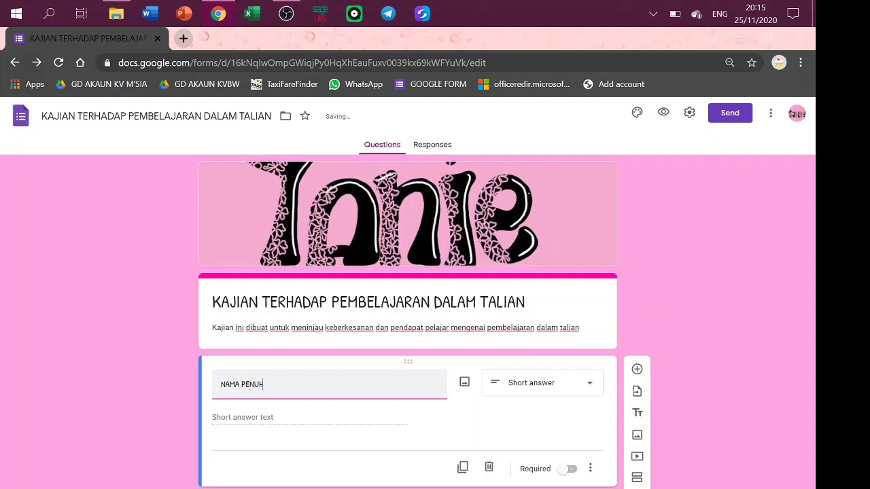
{"action": "left_click", "coordinate": [637, 370]}
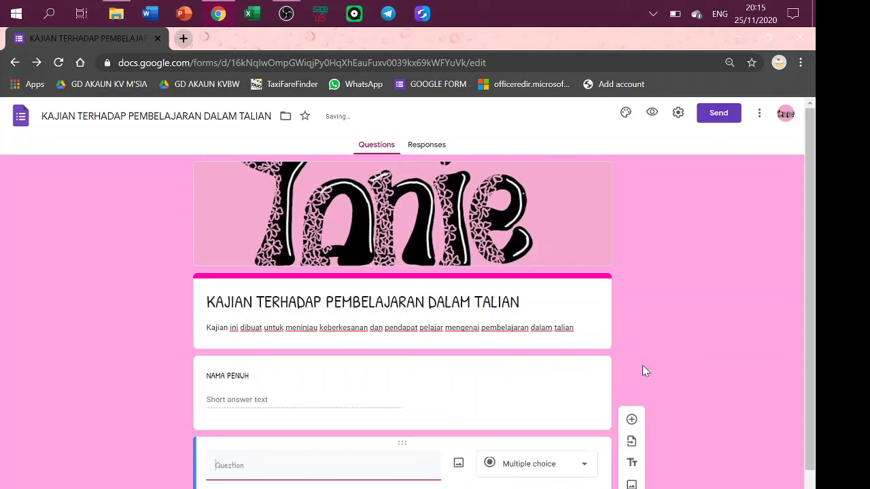
{"action": "type", "text": "ALAMAT"}
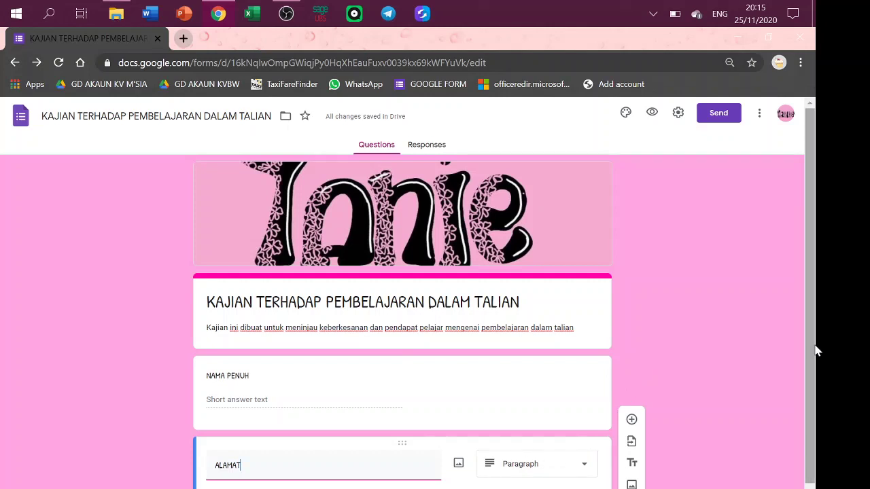
{"action": "scroll", "coordinate": [815, 333], "scroll_direction": "down", "scroll_amount": 1}
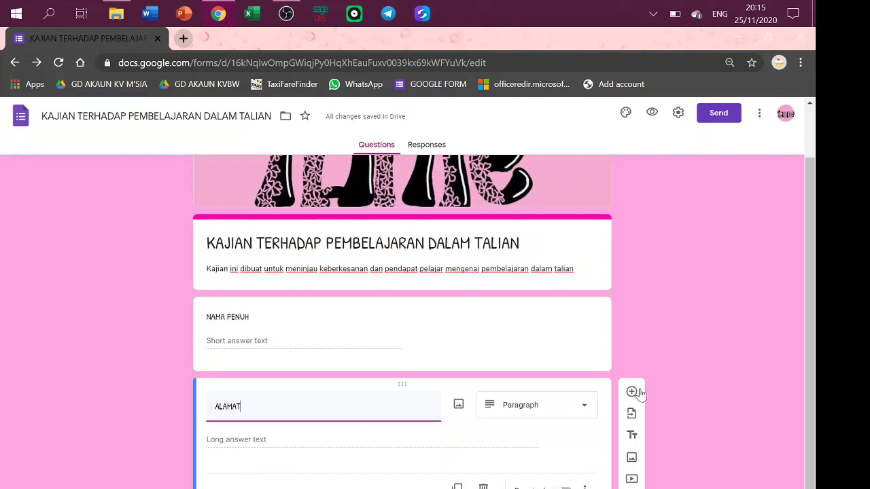
Turn on Required for both the NAMA PENUH and ALAMAT questions.
{"action": "left_click", "coordinate": [487, 369]}
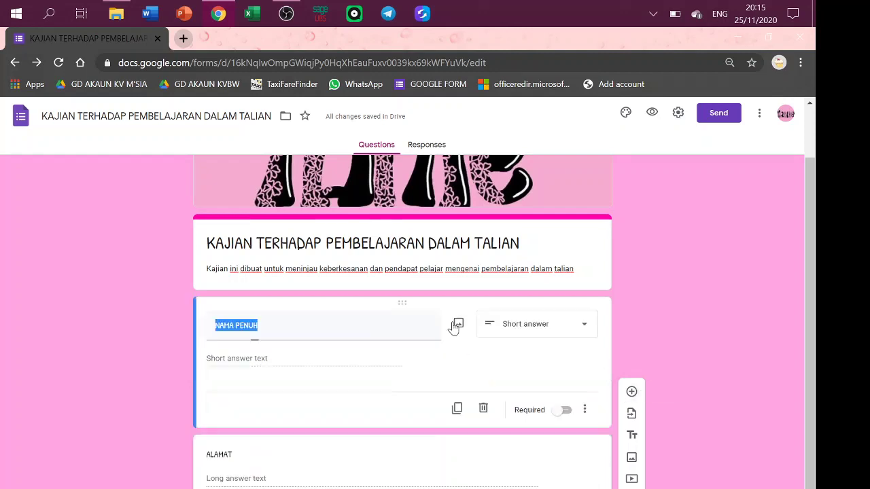
{"action": "left_click", "coordinate": [503, 456]}
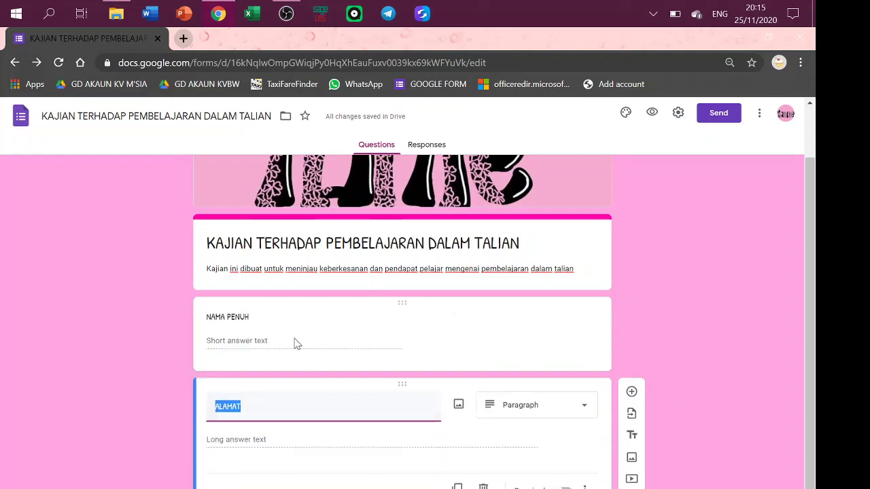
{"action": "left_click", "coordinate": [365, 336]}
{"action": "left_click", "coordinate": [564, 411]}
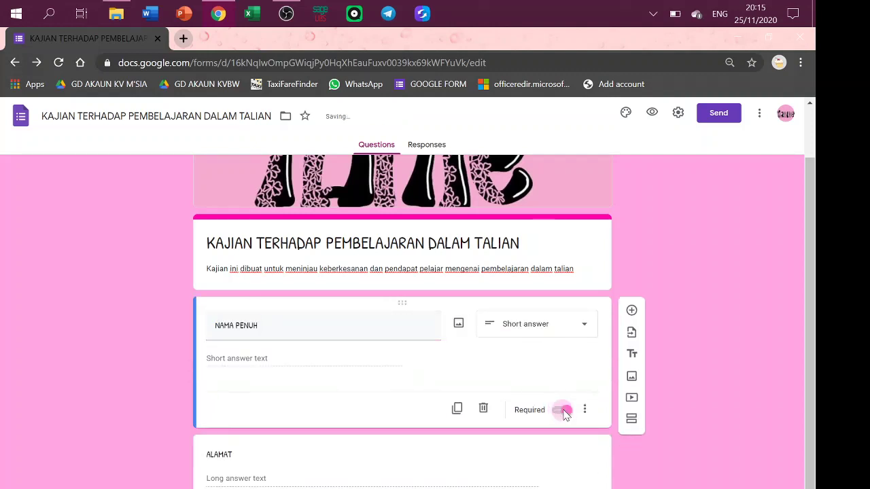
{"action": "left_click", "coordinate": [334, 469]}
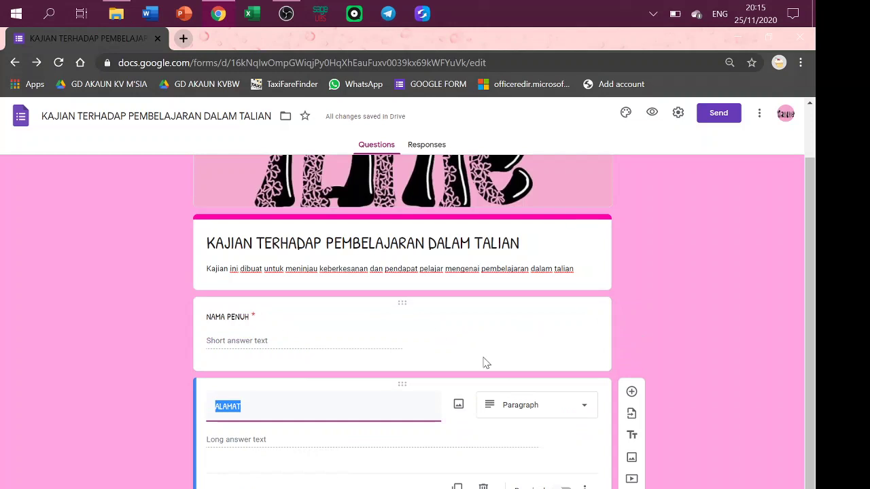
{"action": "left_click", "coordinate": [557, 487]}
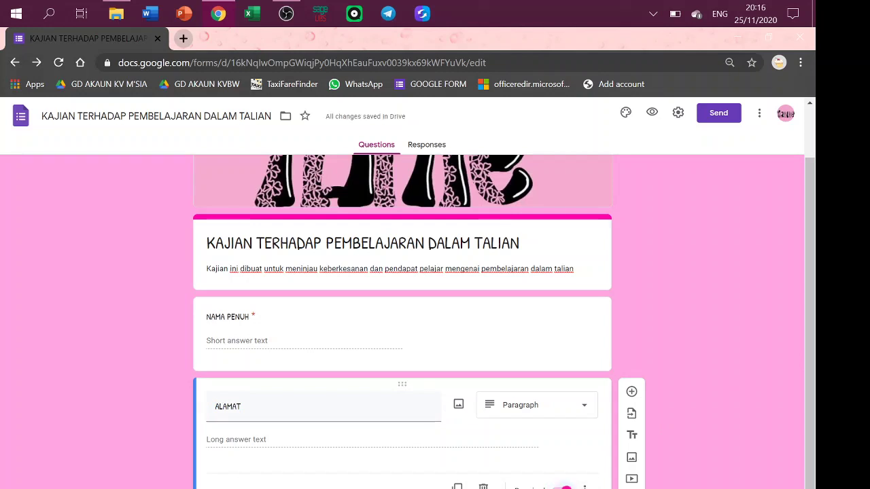
Add a required short-answer question titled NO KAD PENGENALAN.
{"action": "left_click", "coordinate": [632, 391]}
{"action": "type", "text": "NO "}
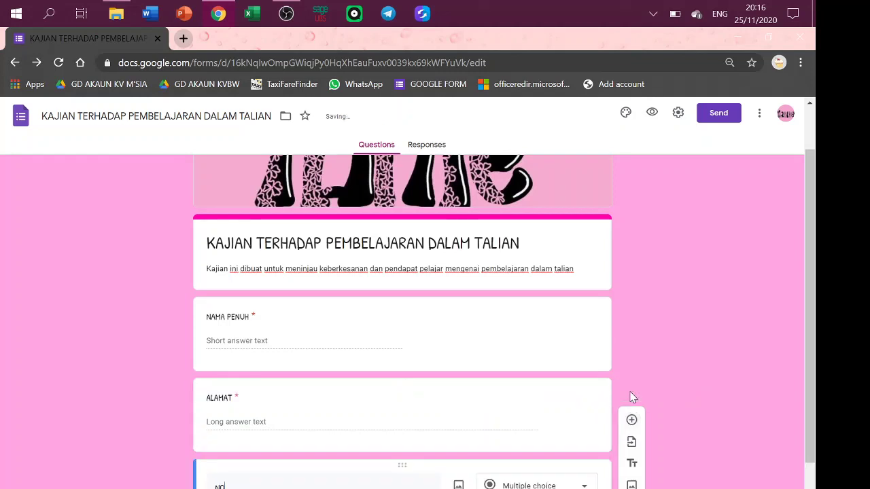
{"action": "type", "text": "KAD PENGENALAN"}
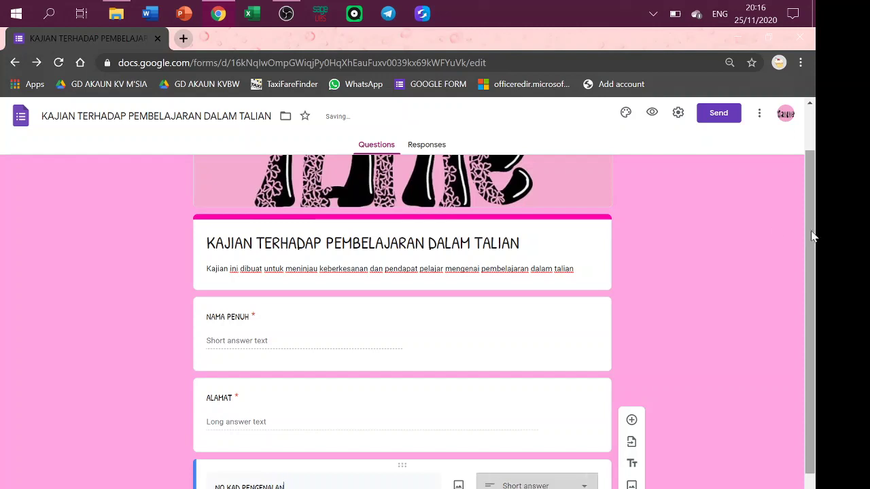
{"action": "scroll", "coordinate": [817, 360], "scroll_direction": "down", "scroll_amount": 2}
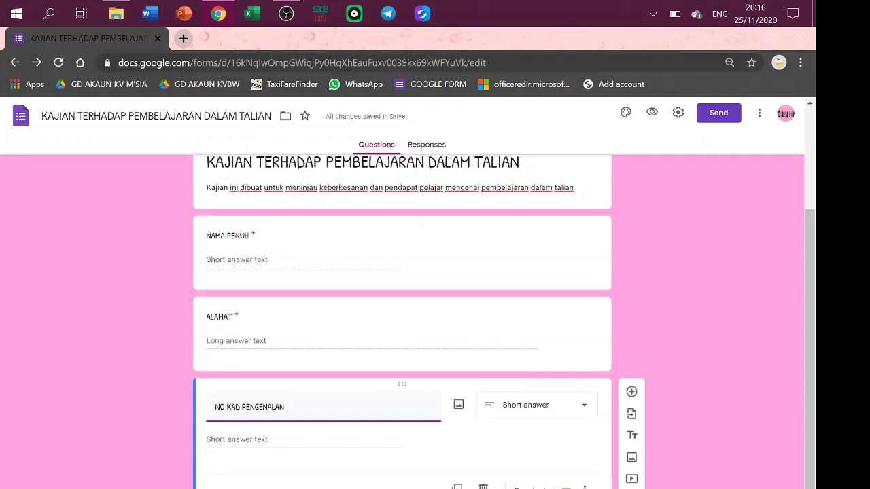
{"action": "left_click", "coordinate": [565, 488]}
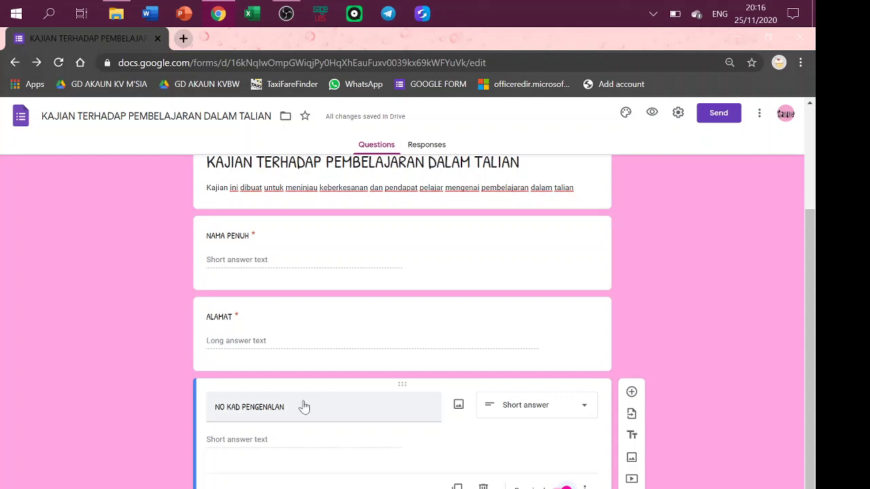
Add response validation Number – Is number so NO KAD PENGENALAN accepts only numbers.
{"action": "left_click", "coordinate": [585, 488]}
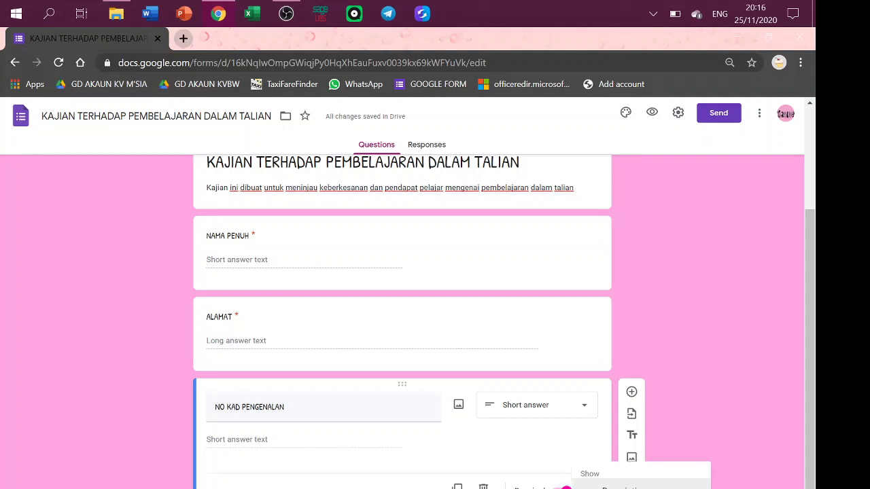
{"action": "left_click", "coordinate": [612, 488]}
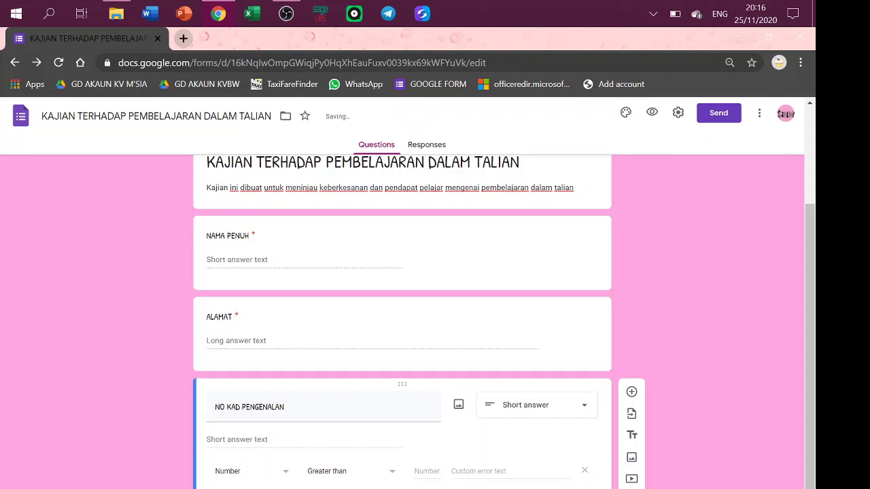
{"action": "left_click", "coordinate": [340, 472]}
{"action": "left_click", "coordinate": [340, 484]}
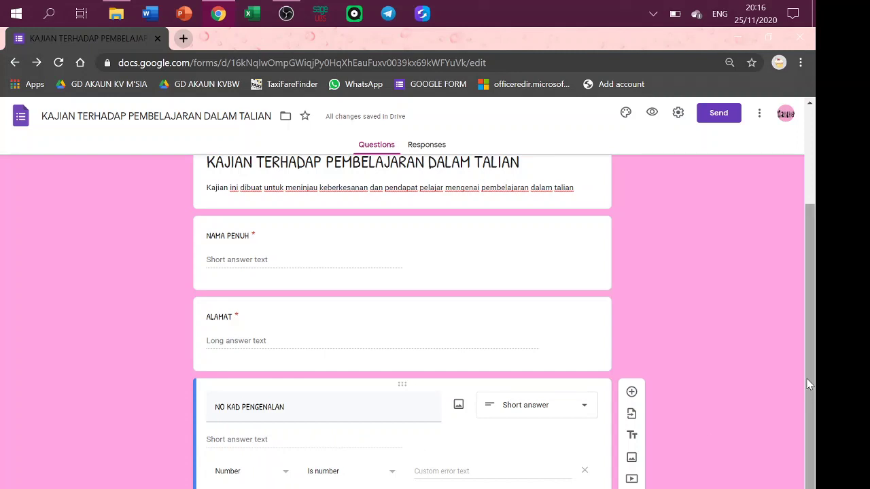
{"action": "scroll", "coordinate": [707, 442], "scroll_direction": "down", "scroll_amount": 1}
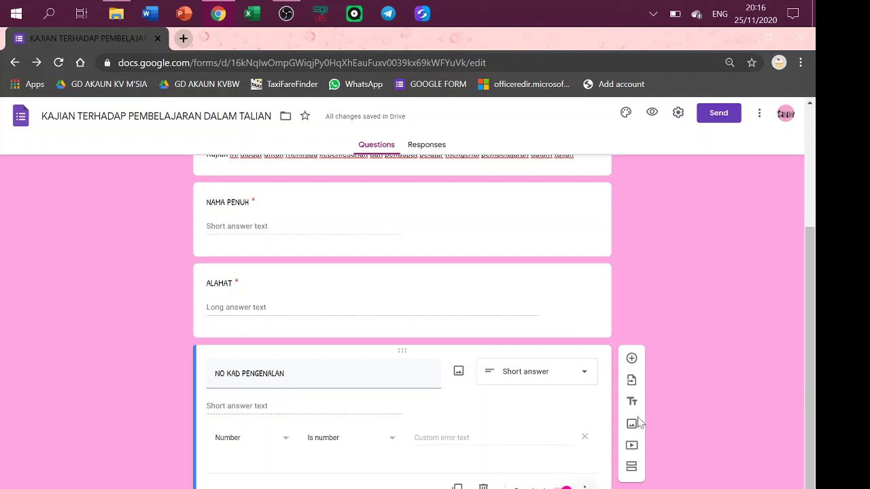
Add a required Date question titled TARIKH.
{"action": "left_click", "coordinate": [631, 359]}
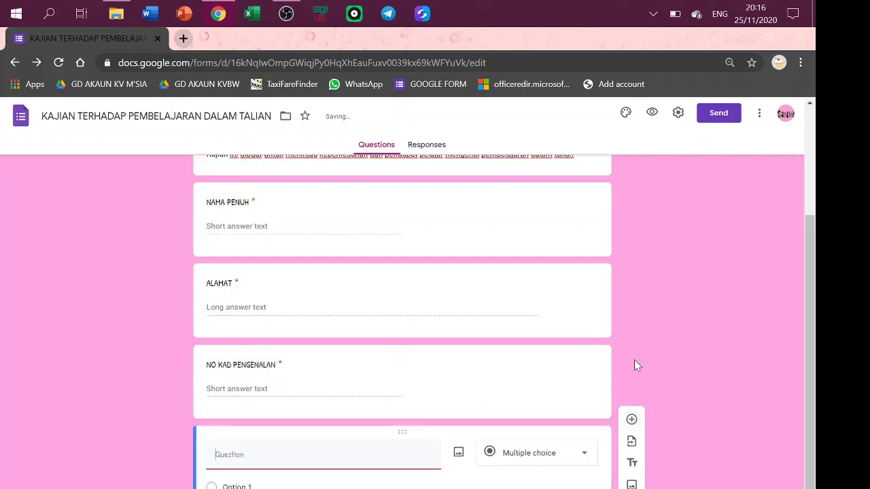
{"action": "type", "text": "TARIKH"}
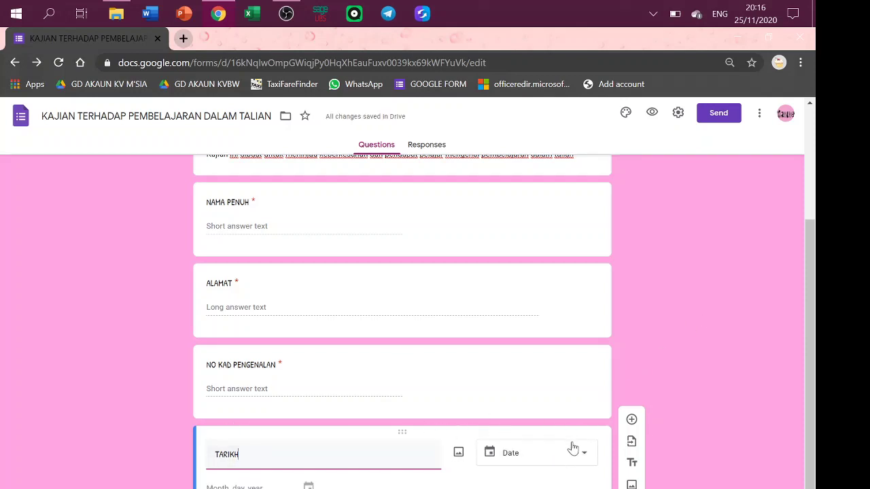
{"action": "left_click", "coordinate": [573, 452]}
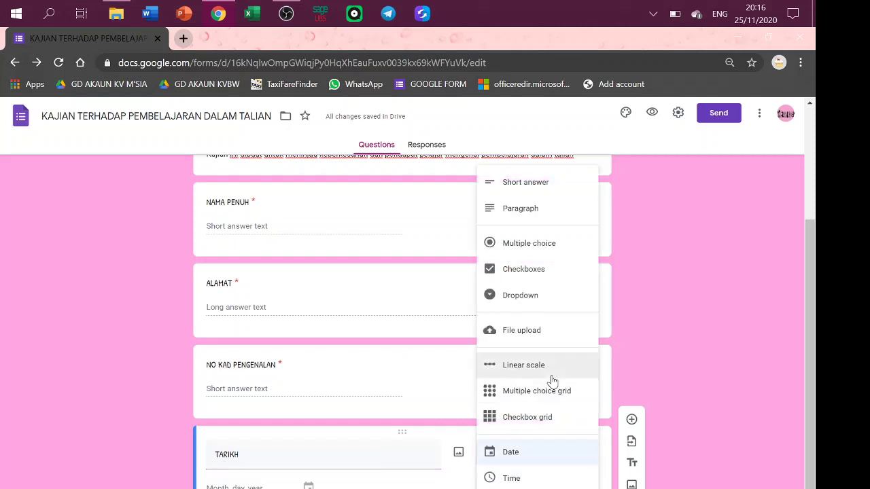
{"action": "left_click", "coordinate": [510, 452]}
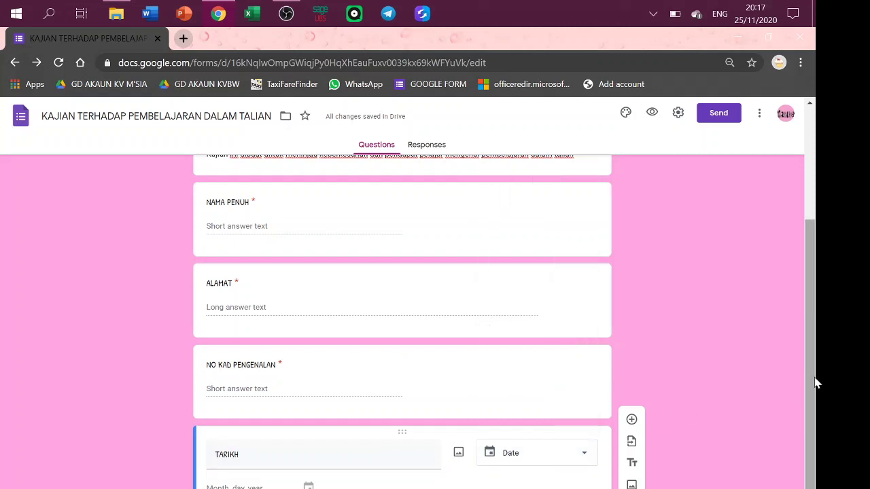
{"action": "scroll", "coordinate": [812, 380], "scroll_direction": "down", "scroll_amount": 1}
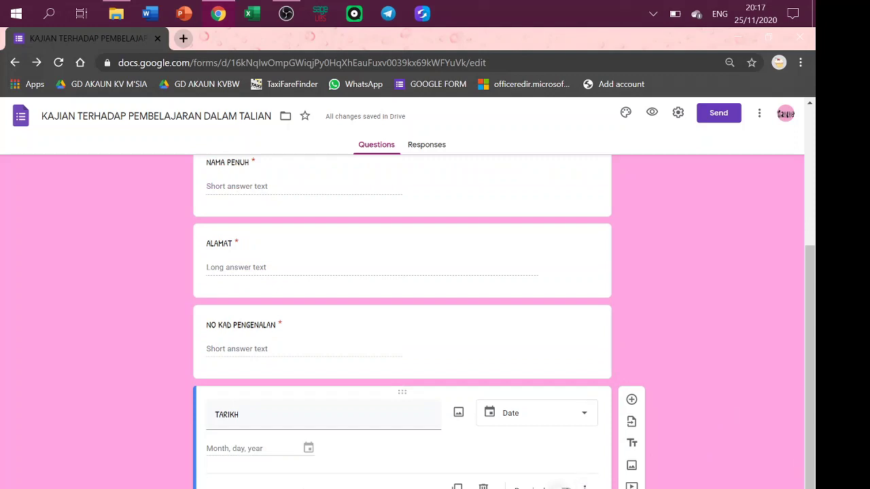
{"action": "left_click", "coordinate": [564, 487]}
Add a required Time question titled MASA.
{"action": "left_click", "coordinate": [631, 400]}
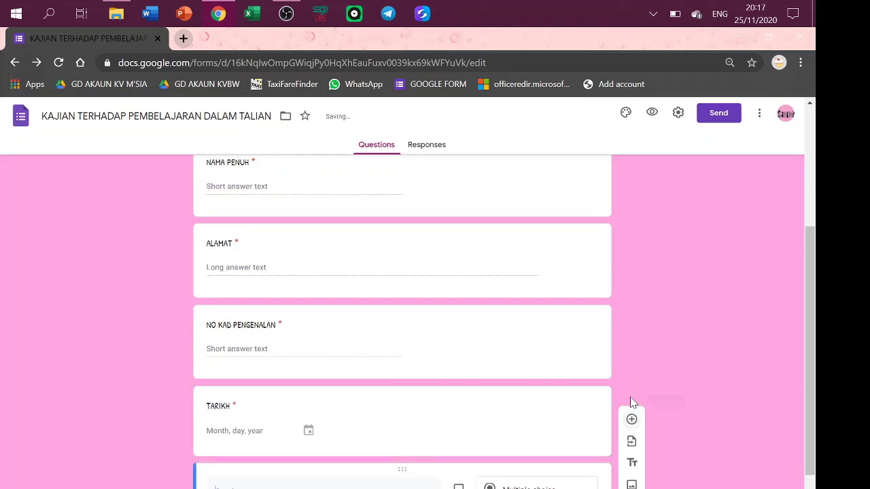
{"action": "type", "text": "MASA"}
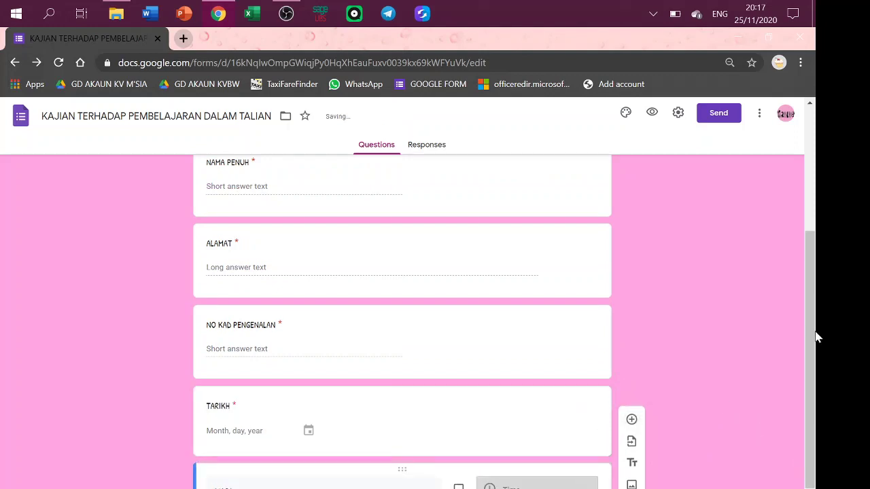
{"action": "scroll", "coordinate": [807, 371], "scroll_direction": "down", "scroll_amount": 1}
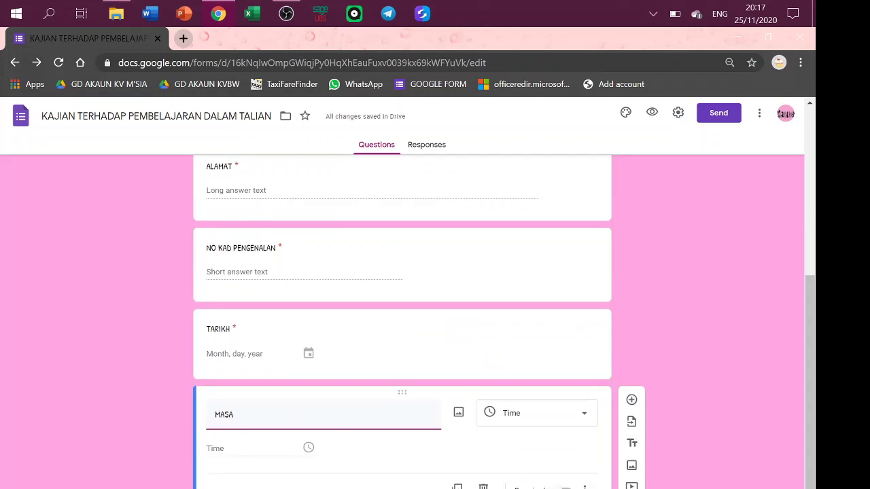
{"action": "left_click", "coordinate": [566, 488]}
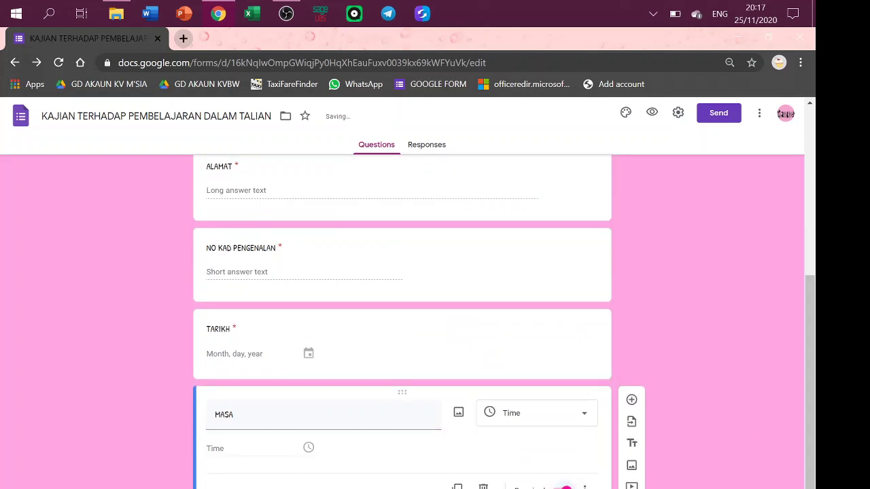
{"action": "left_click", "coordinate": [632, 399]}
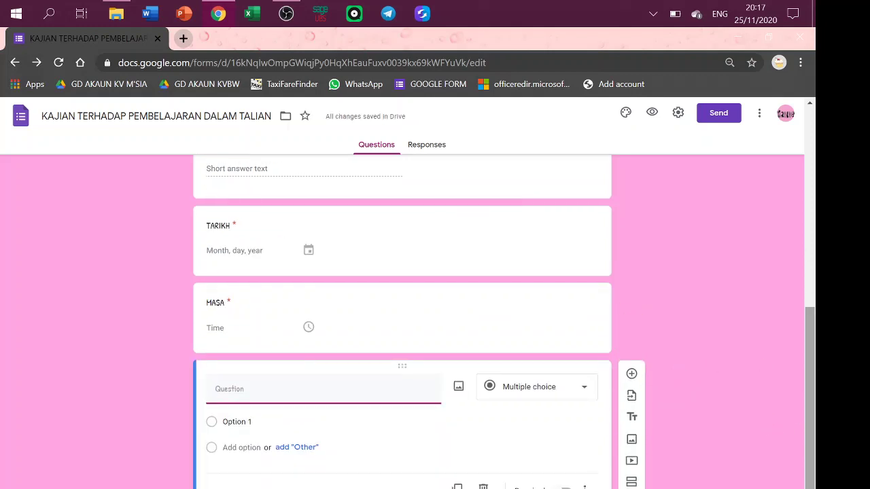
Title the question after MASA 'DIPLOMA / SIJIL', keeping it Short answer.
{"action": "type", "text": "T"}
{"action": "key", "text": "BackSpace"}
{"action": "key", "text": "BackSpace"}
{"action": "type", "text": "DIPLOMA /"}
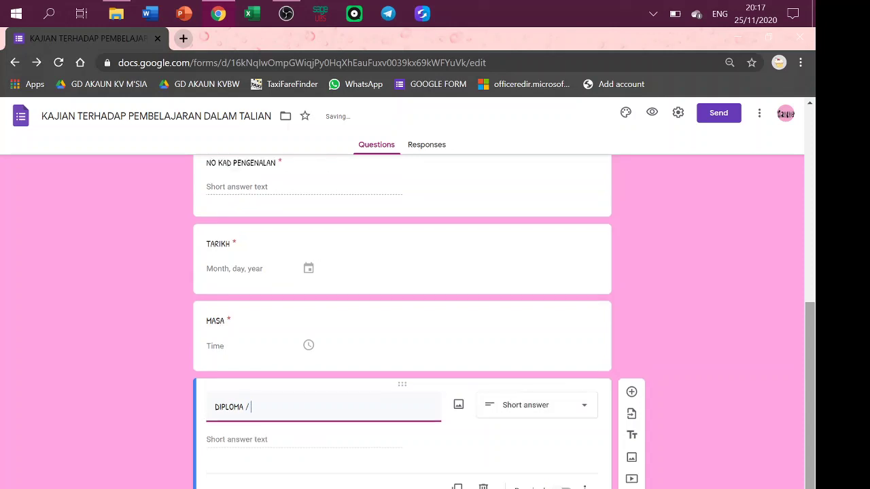
{"action": "type", "text": " SIJIL"}
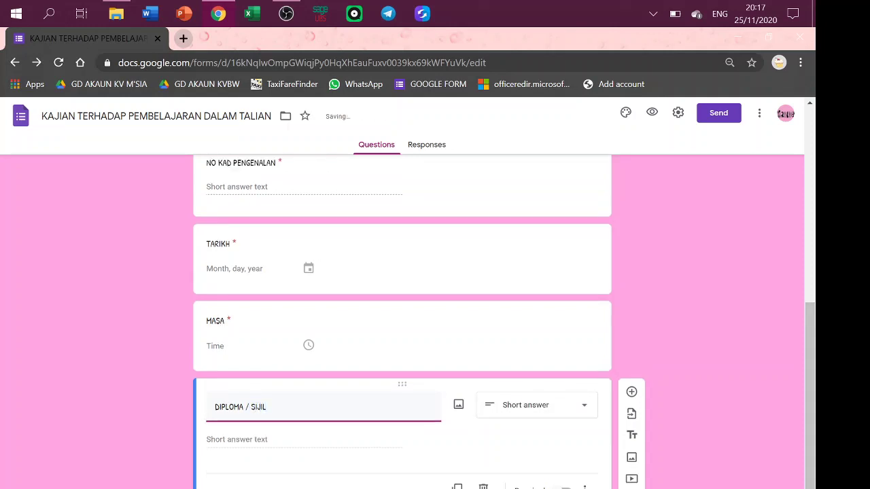
{"action": "left_click", "coordinate": [297, 439]}
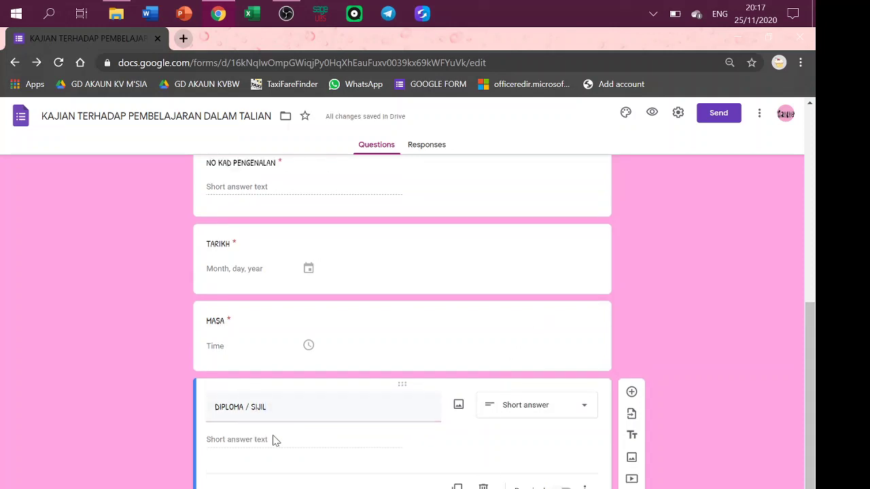
Turn the question into multiple choice titled TAHUN with options 1 and 2.
{"action": "left_click", "coordinate": [548, 419]}
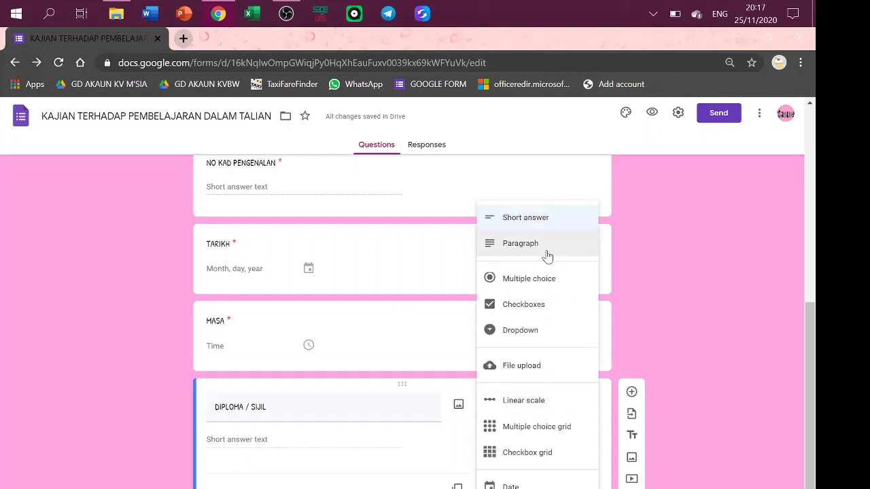
{"action": "left_click", "coordinate": [537, 286]}
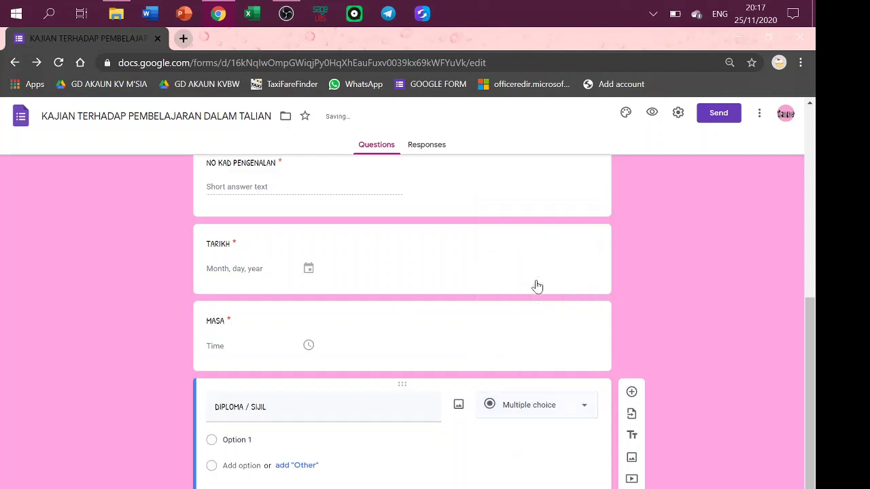
{"action": "left_click", "coordinate": [235, 440]}
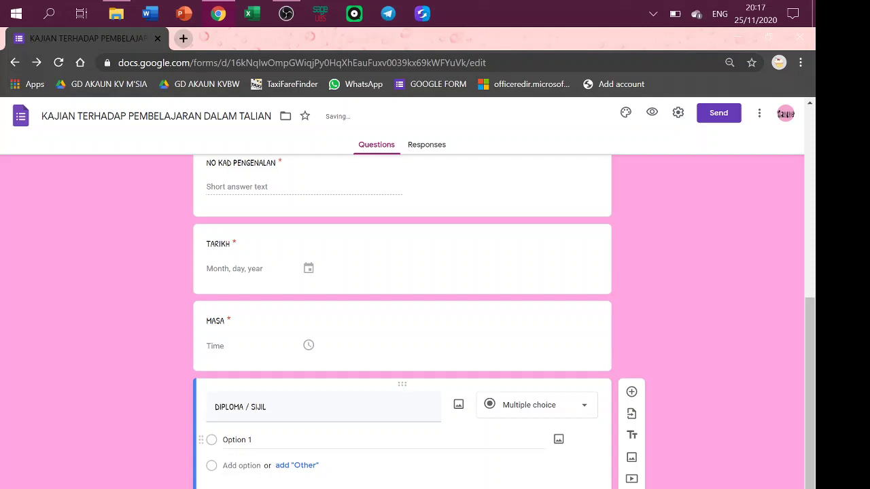
{"action": "type", "text": "D"}
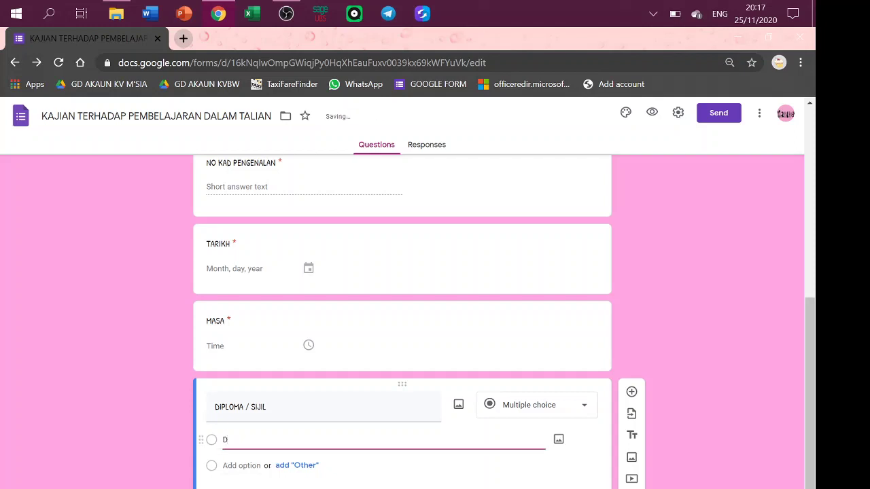
{"action": "triple_click", "coordinate": [240, 407]}
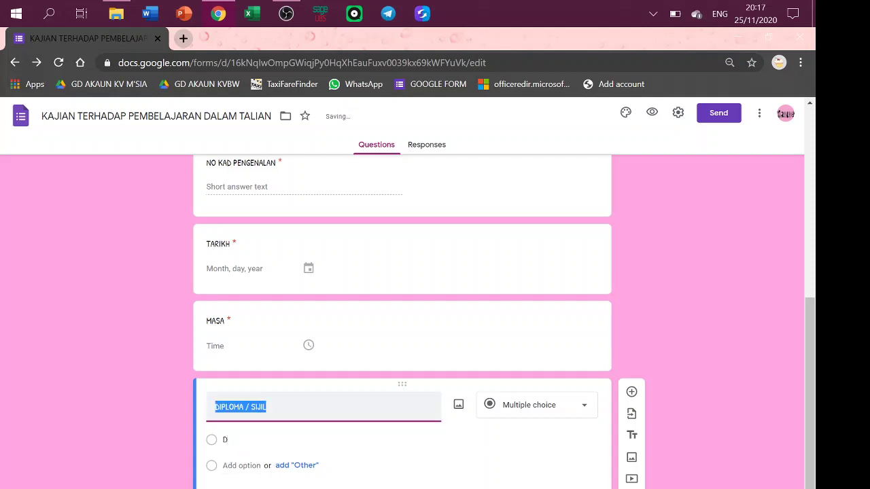
{"action": "type", "text": "TAHUN"}
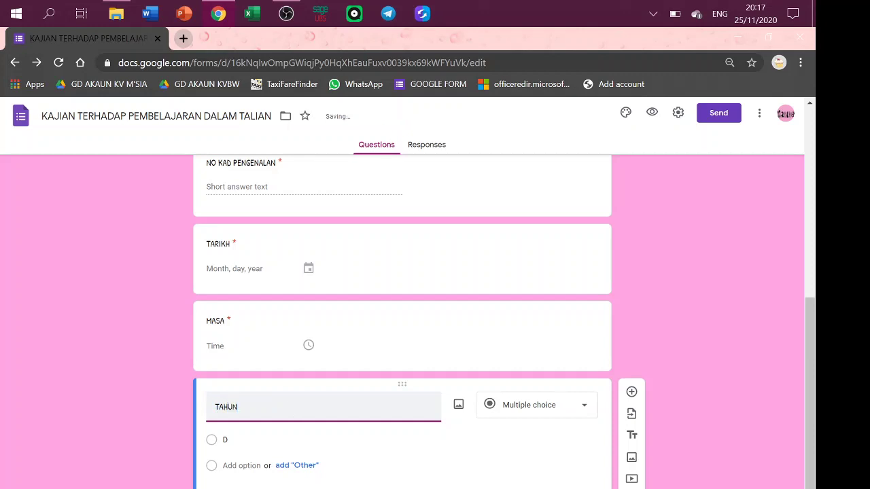
{"action": "left_click", "coordinate": [221, 443]}
{"action": "left_click", "coordinate": [225, 439]}
{"action": "type", "text": "1"}
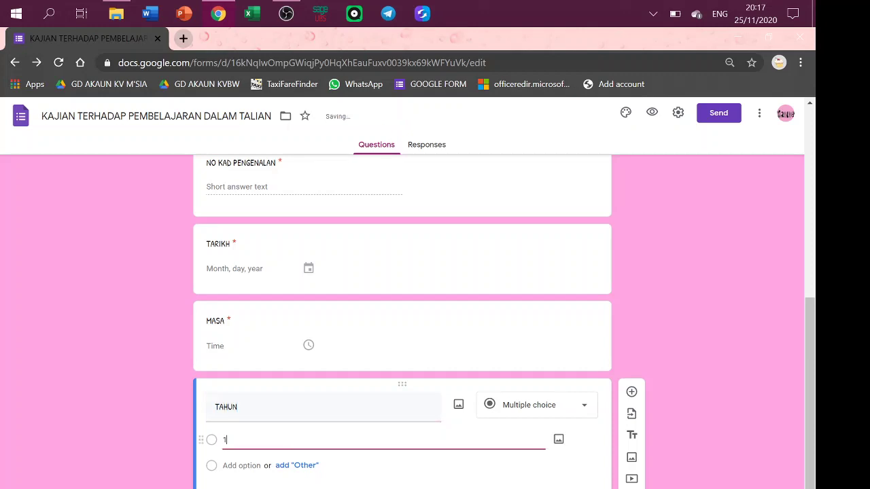
{"action": "key", "text": "Return"}
{"action": "type", "text": "2"}
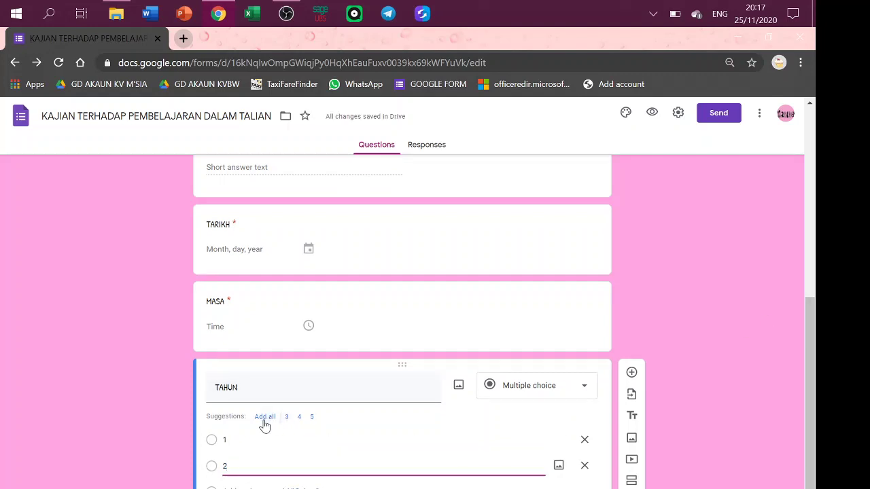
Mark TAHUN as required, keeping only options 1 and 2 and no image.
{"action": "left_click", "coordinate": [289, 420]}
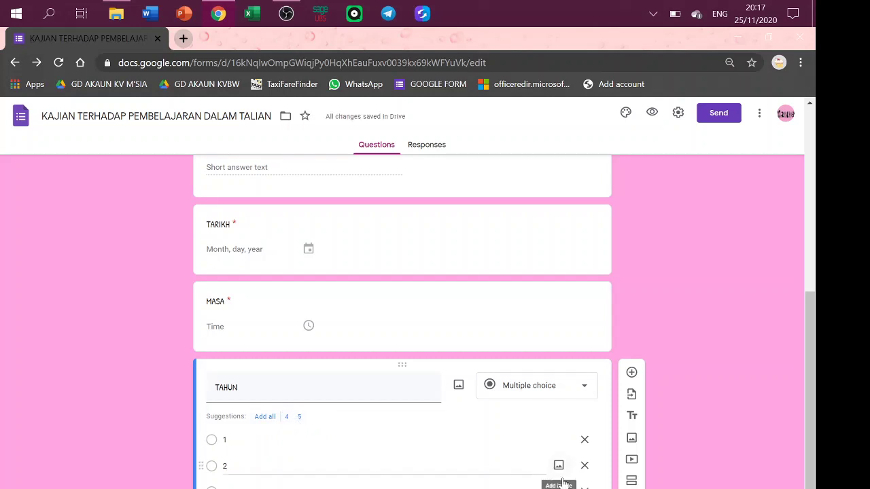
{"action": "left_click", "coordinate": [584, 488]}
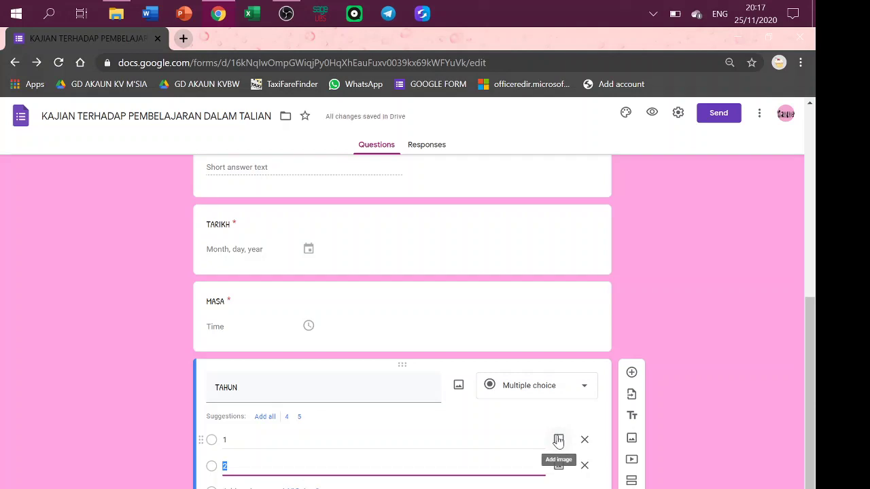
{"action": "left_click", "coordinate": [559, 443]}
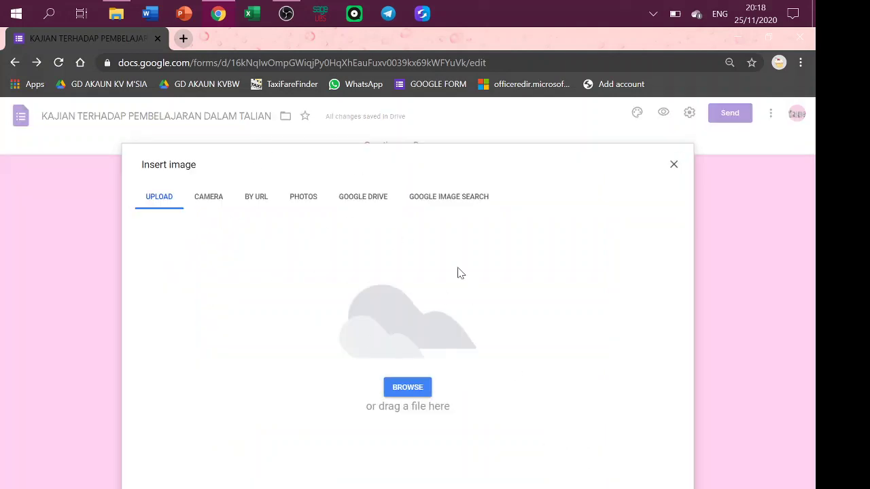
{"action": "left_click", "coordinate": [673, 166]}
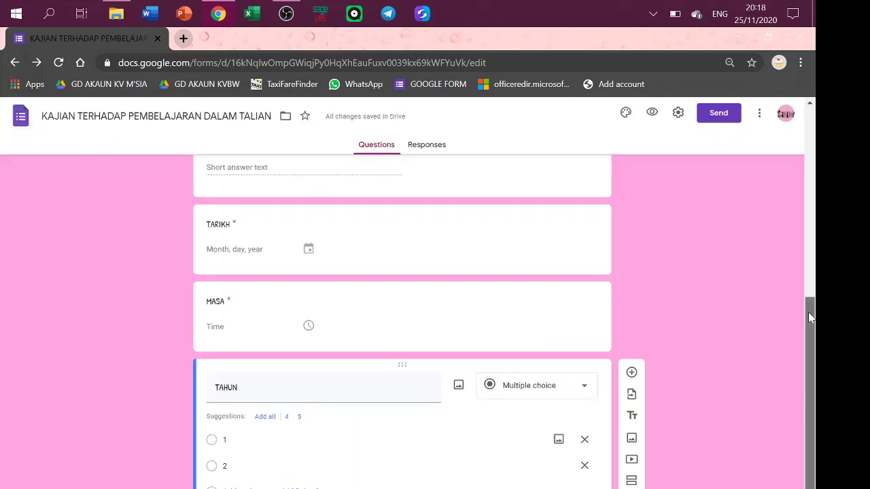
{"action": "scroll", "coordinate": [809, 312], "scroll_direction": "down", "scroll_amount": 1}
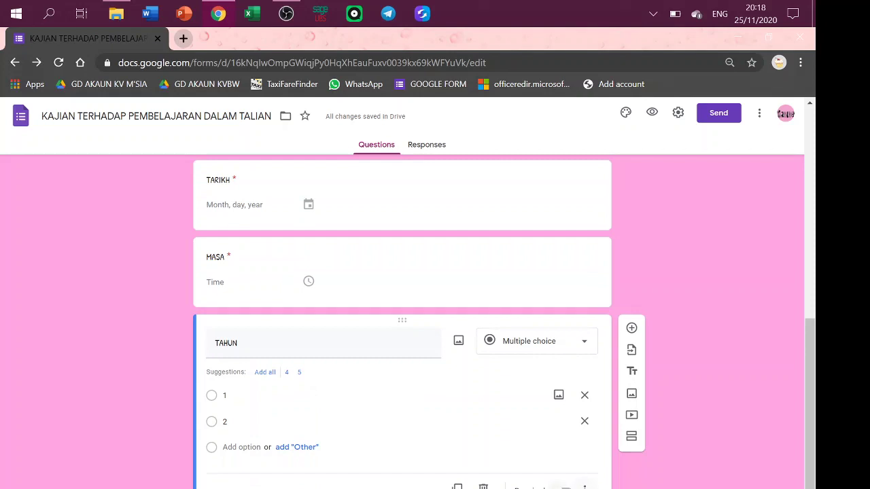
{"action": "left_click", "coordinate": [563, 488]}
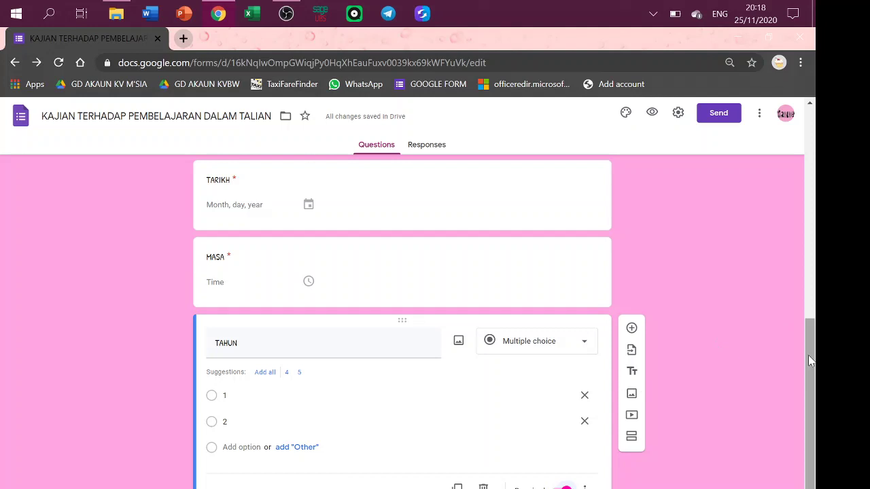
{"action": "left_click_drag", "start_coordinate": [811, 361], "coordinate": [811, 408]}
Create sections 'TAHUN 1' and 'TAHUN 2', then insert a blank question in TAHUN 1.
{"action": "left_click", "coordinate": [632, 438]}
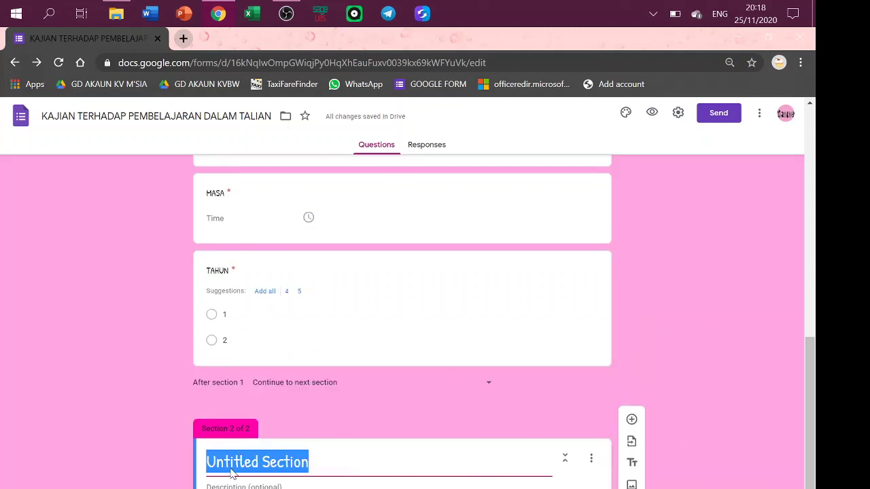
{"action": "type", "text": "TAHUN 1"}
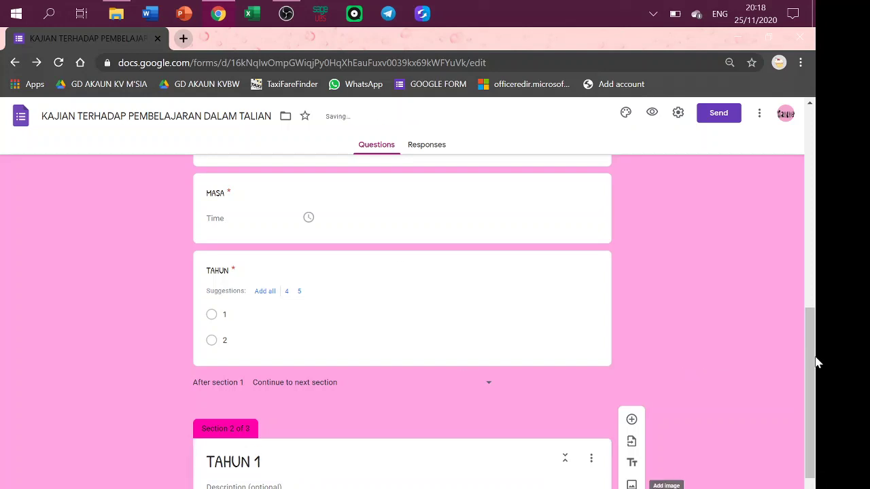
{"action": "scroll", "coordinate": [810, 362], "scroll_direction": "down", "scroll_amount": 2}
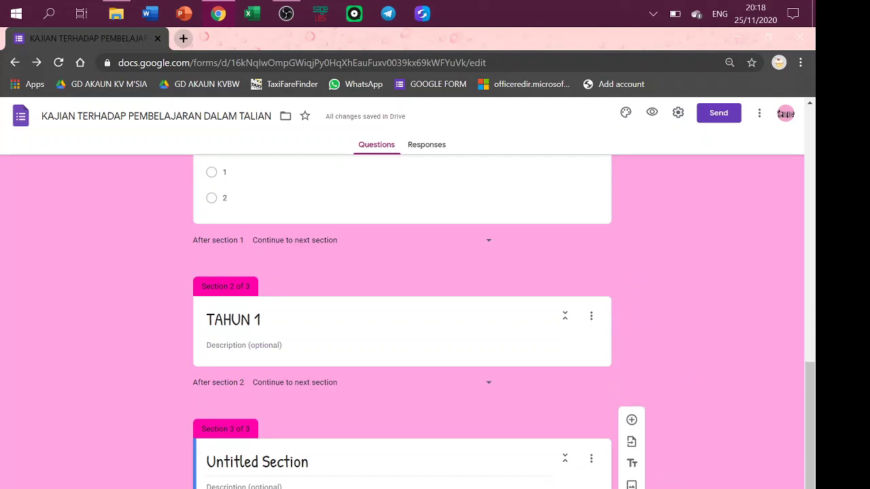
{"action": "left_click", "coordinate": [307, 469]}
{"action": "type", "text": "TAHUN 2"}
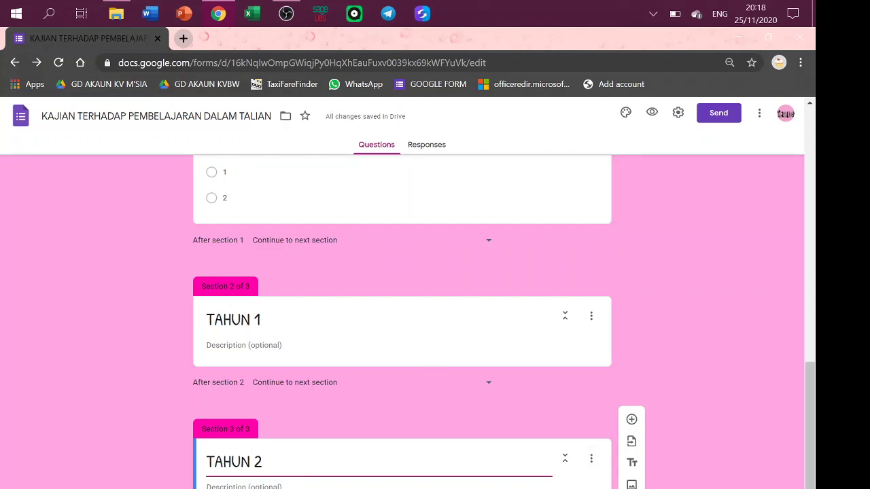
{"action": "left_click", "coordinate": [330, 362]}
{"action": "left_click", "coordinate": [632, 290]}
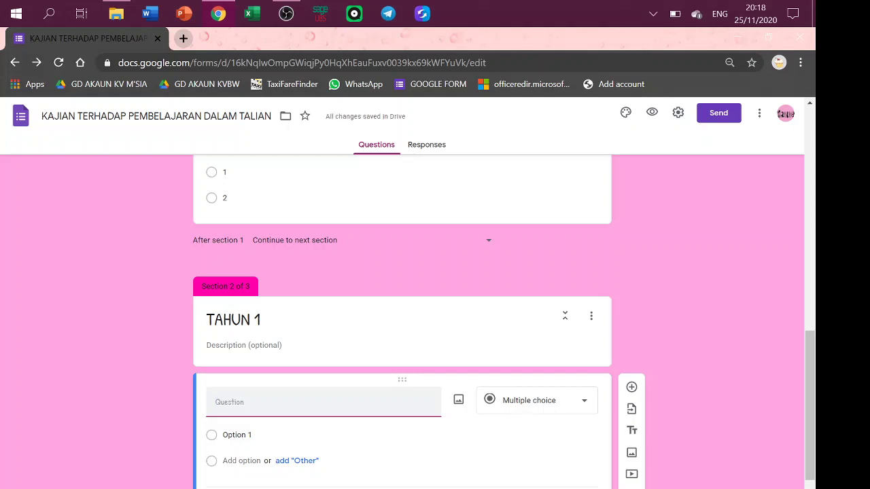
Add a required SEMESTER question with options 1 and 2 under TAHUN 1.
{"action": "type", "text": "SEMESTER"}
{"action": "left_click", "coordinate": [276, 435]}
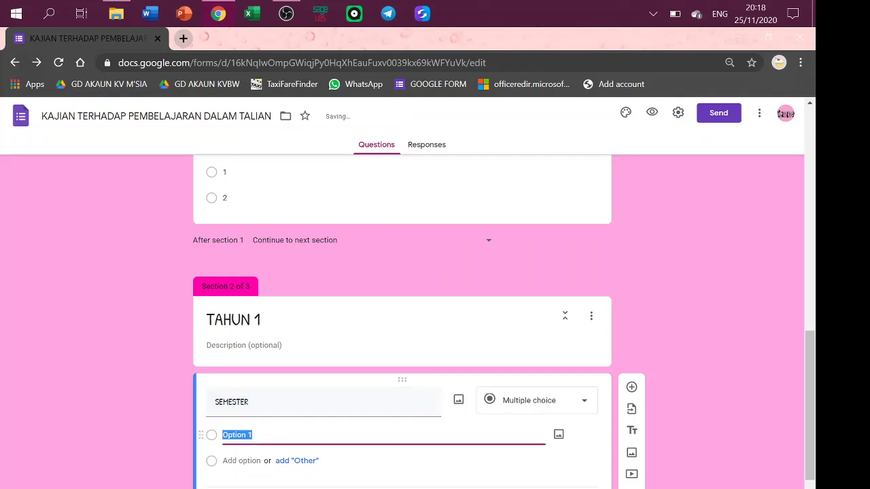
{"action": "type", "text": "1"}
{"action": "key", "text": "Return"}
{"action": "type", "text": "2"}
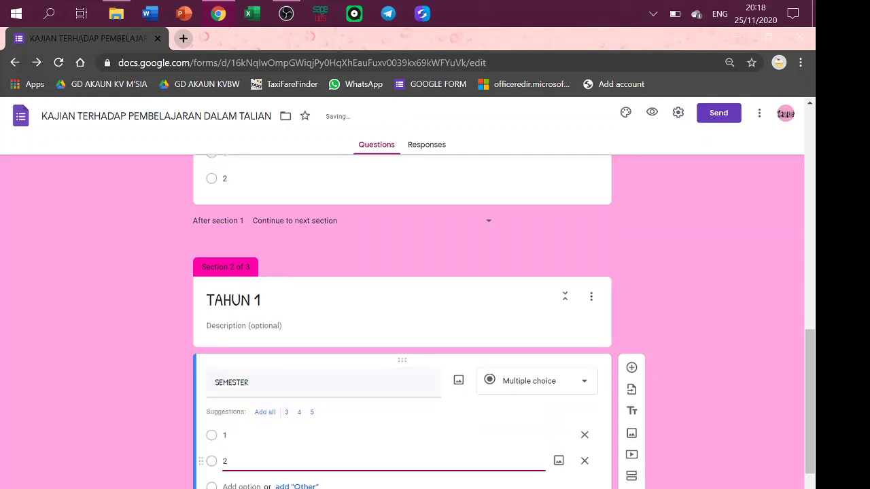
{"action": "scroll", "coordinate": [812, 350], "scroll_direction": "down", "scroll_amount": 3}
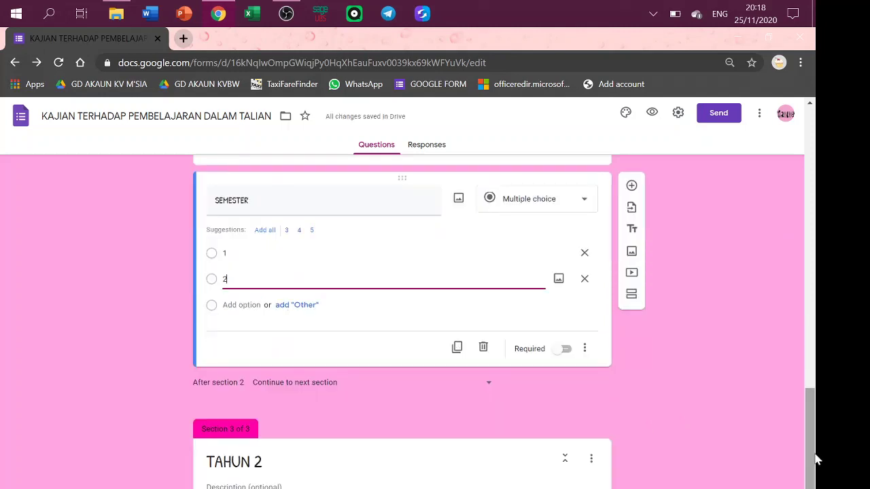
{"action": "left_click", "coordinate": [566, 349]}
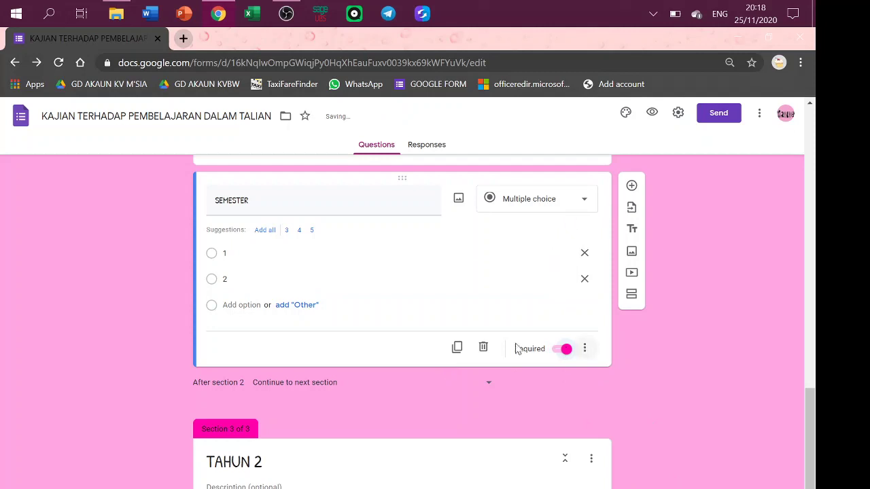
Duplicate the SEMESTER question into the TAHUN 2 section and change its options to 3 and 4.
{"action": "left_click", "coordinate": [456, 348]}
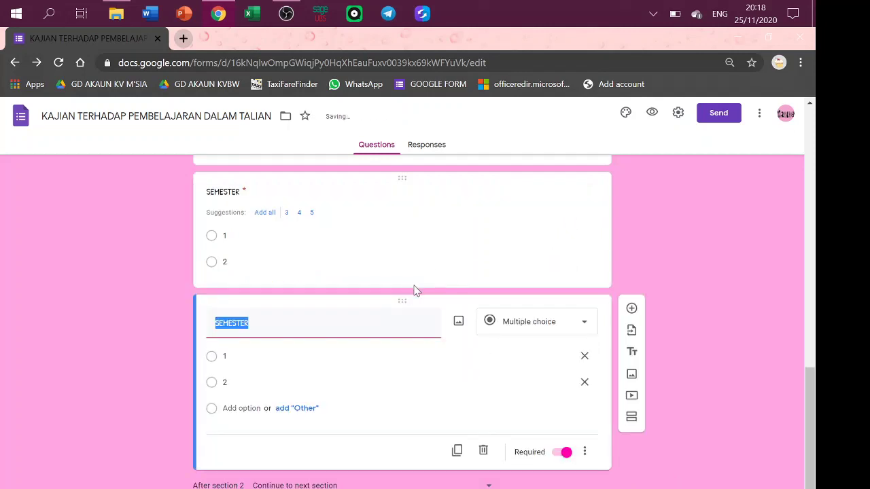
{"action": "left_click_drag", "start_coordinate": [400, 301], "coordinate": [365, 390]}
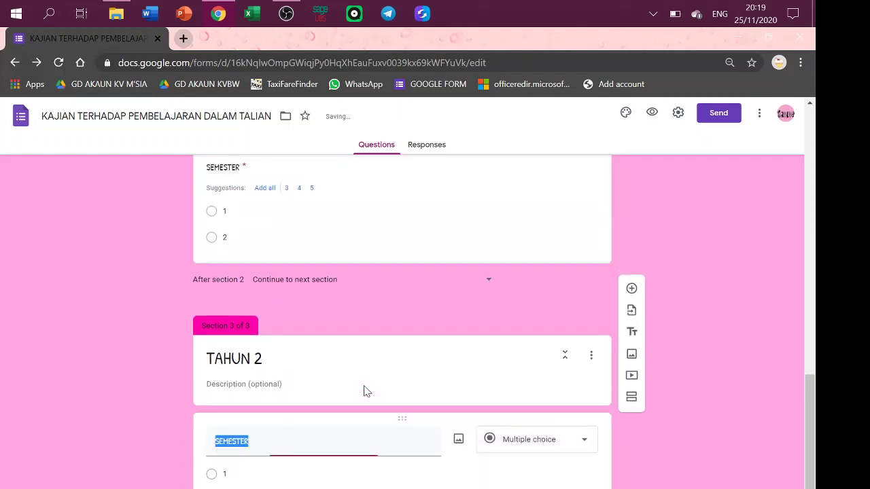
{"action": "left_click", "coordinate": [224, 473]}
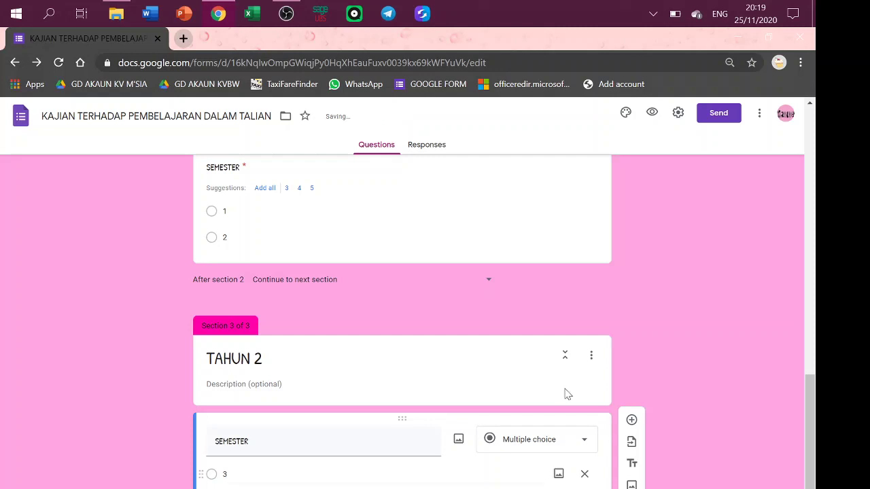
{"action": "mouse_move", "coordinate": [806, 387]}
{"action": "left_mouse_down"}
{"action": "mouse_move", "coordinate": [806, 352]}
{"action": "mouse_move", "coordinate": [801, 379]}
{"action": "left_mouse_up"}
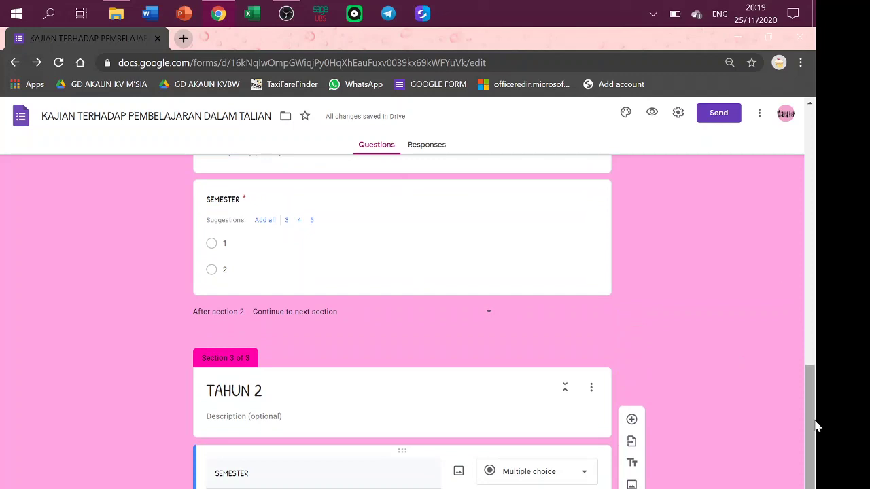
{"action": "scroll", "coordinate": [809, 421], "scroll_direction": "down", "scroll_amount": 2}
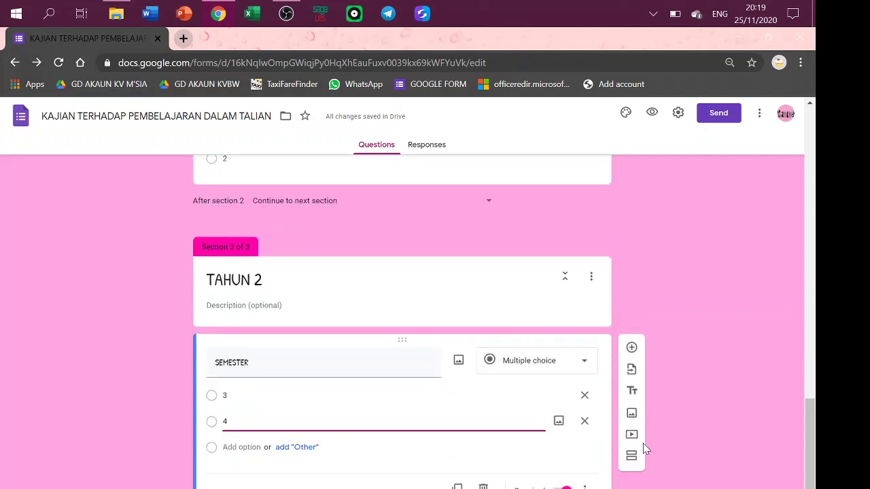
Add a new untitled section after the TAHUN 2 section.
{"action": "left_click", "coordinate": [631, 460]}
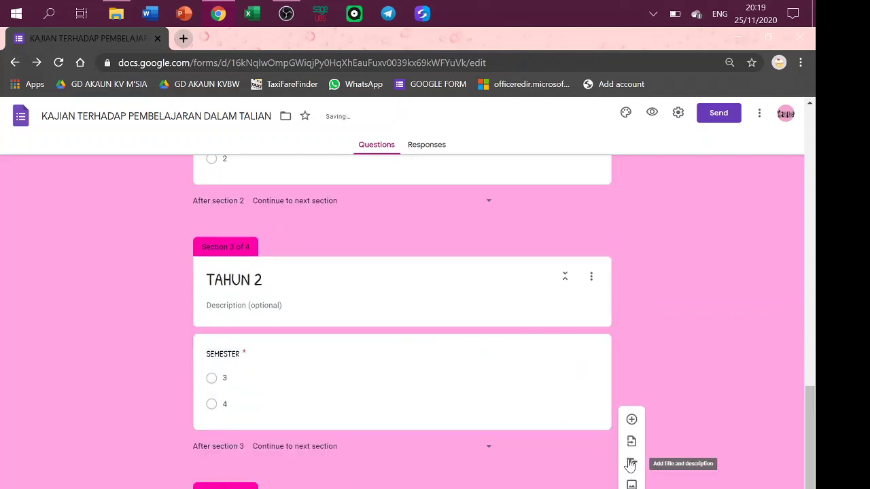
{"action": "left_click_drag", "start_coordinate": [806, 435], "coordinate": [819, 410]}
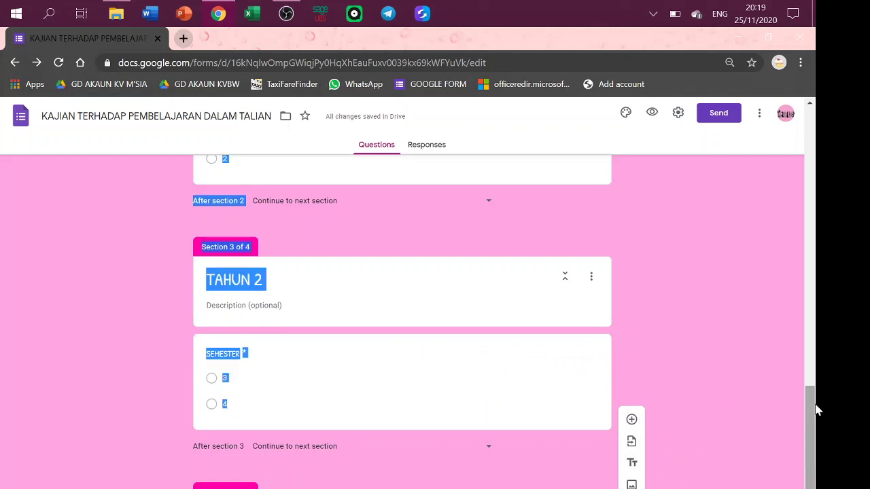
{"action": "left_click", "coordinate": [490, 401]}
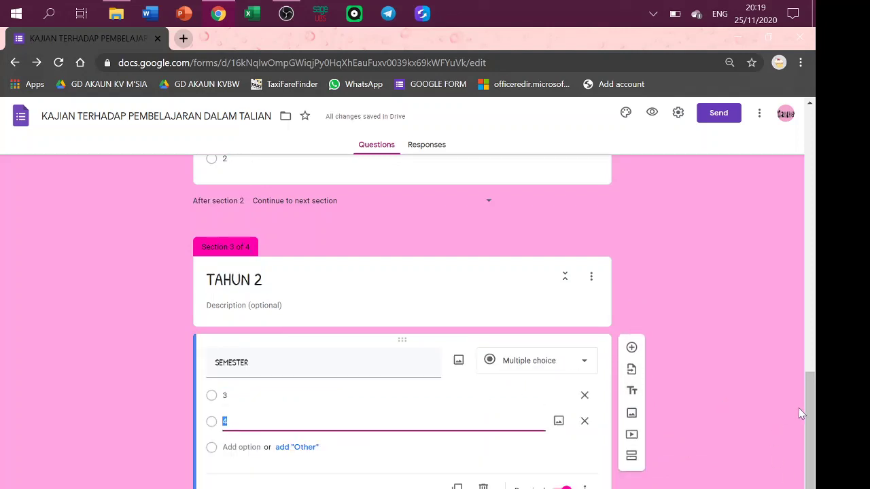
{"action": "scroll", "coordinate": [802, 414], "scroll_direction": "down", "scroll_amount": 2}
{"action": "left_click", "coordinate": [558, 478]}
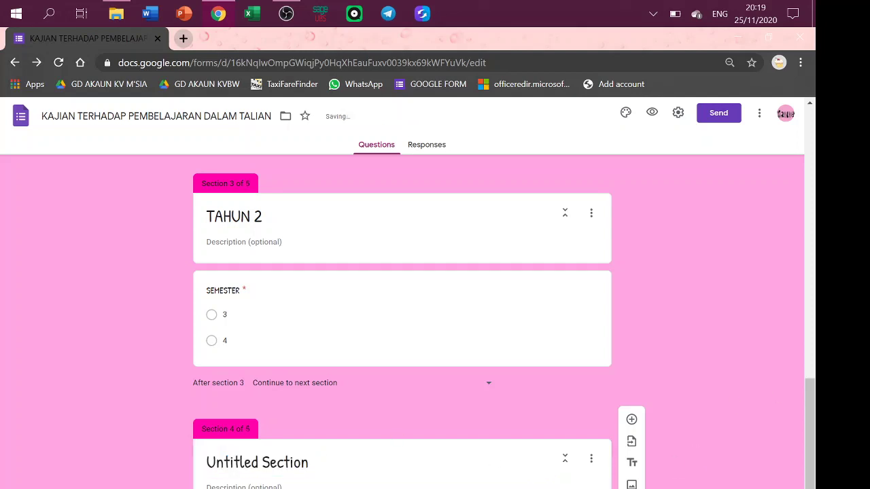
Title the new section 'MATAPELAJARAN SEMESTER 1' and delete the empty section after it.
{"action": "left_click", "coordinate": [257, 463]}
{"action": "type", "text": "MATAPEL"}
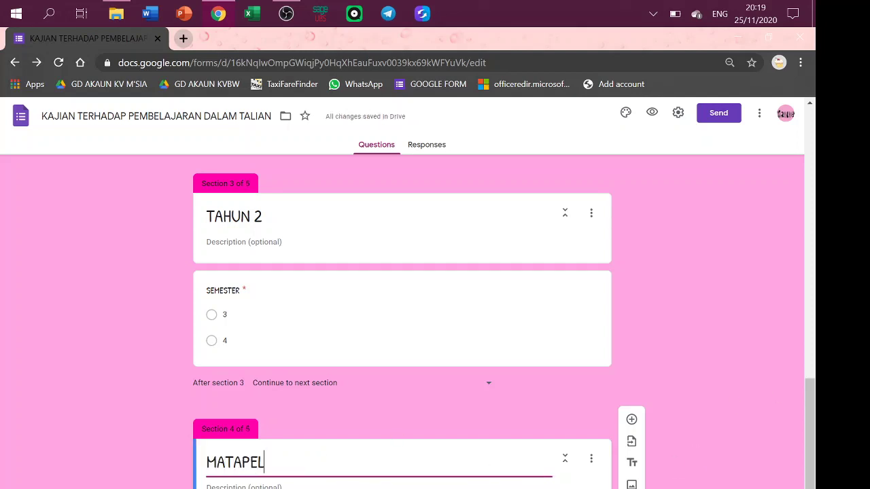
{"action": "type", "text": "AJARAN"}
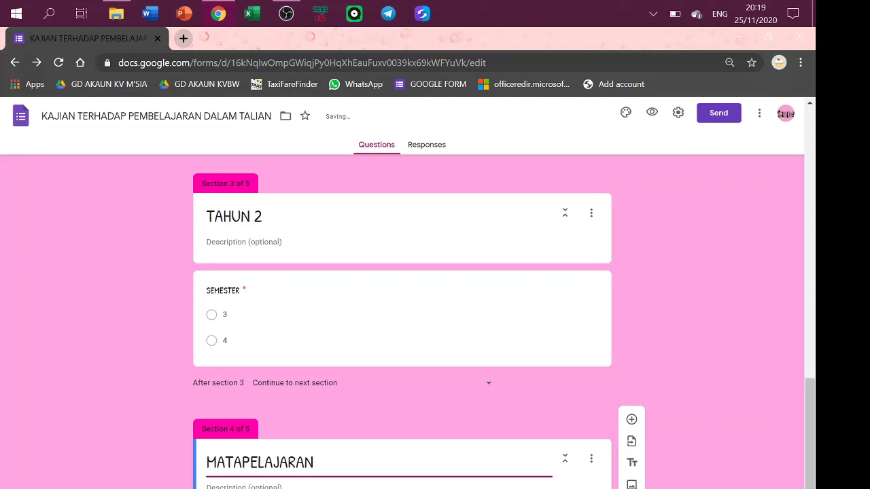
{"action": "type", "text": " SEMESTER"}
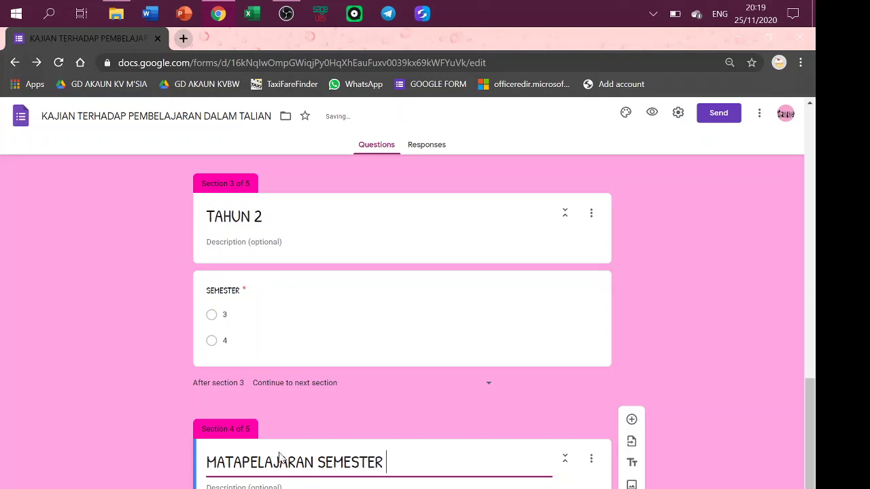
{"action": "type", "text": " 1"}
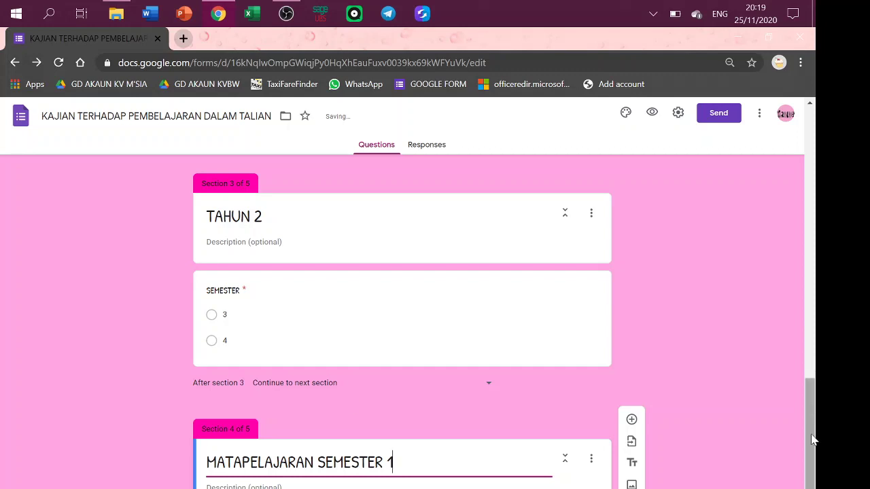
{"action": "scroll", "coordinate": [809, 379], "scroll_direction": "down", "scroll_amount": 2}
{"action": "left_click", "coordinate": [592, 318]}
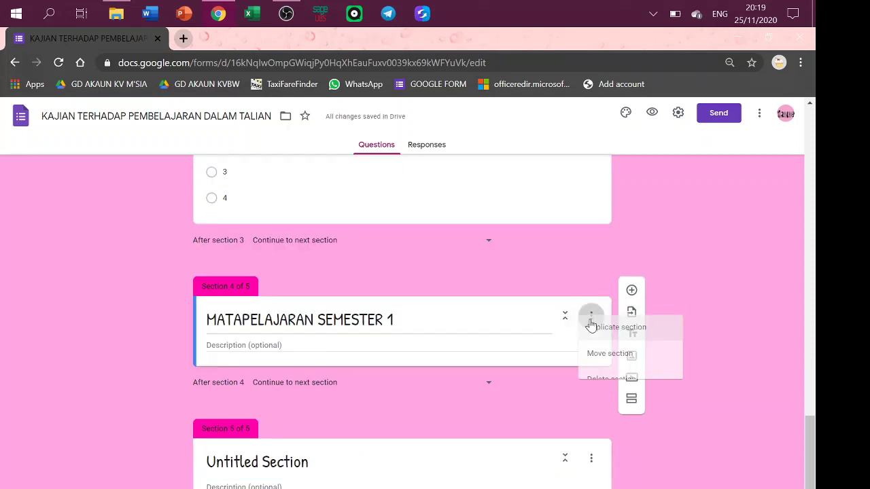
{"action": "left_click", "coordinate": [601, 427]}
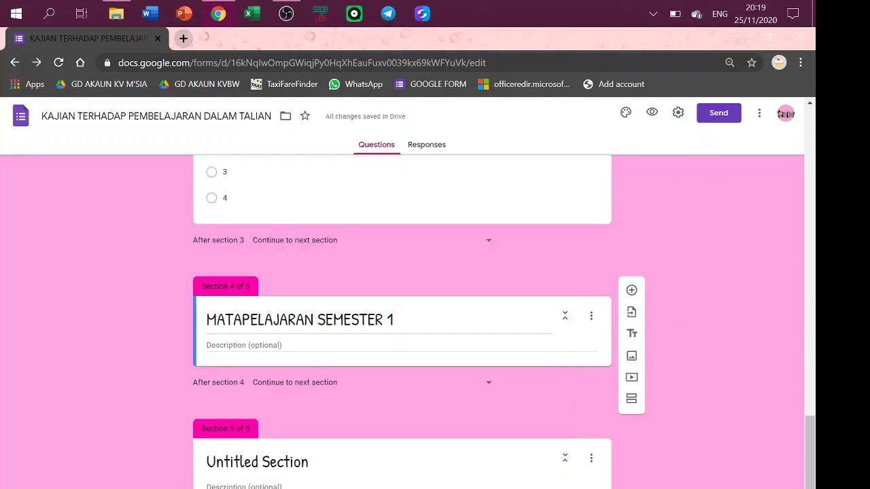
{"action": "left_click", "coordinate": [589, 461]}
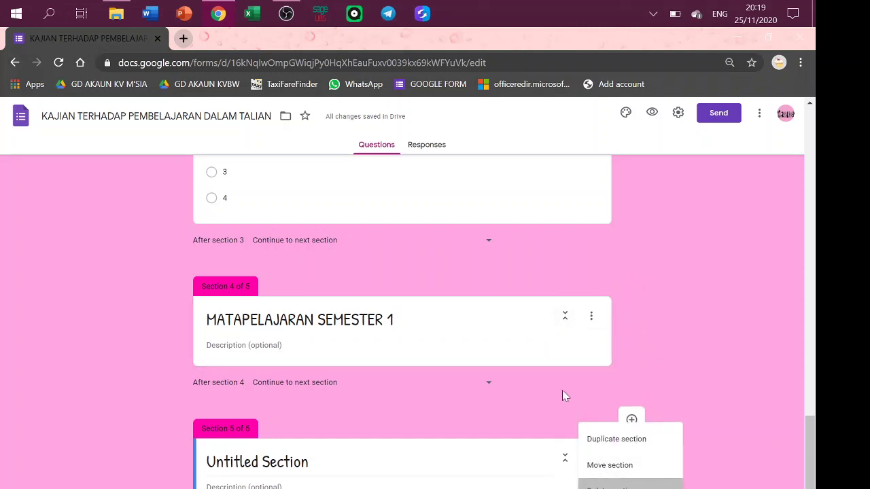
{"action": "key", "text": "Return"}
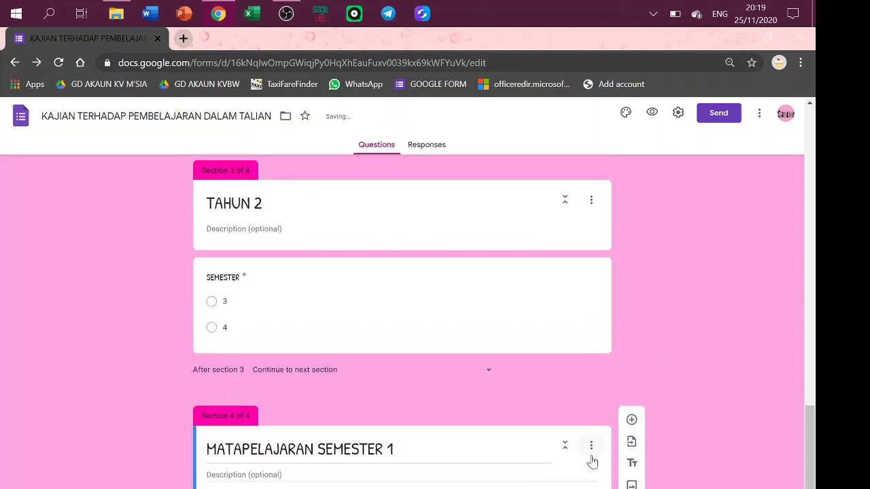
Duplicate the MATAPELAJARAN SEMESTER 1 section three times.
{"action": "left_click", "coordinate": [593, 461]}
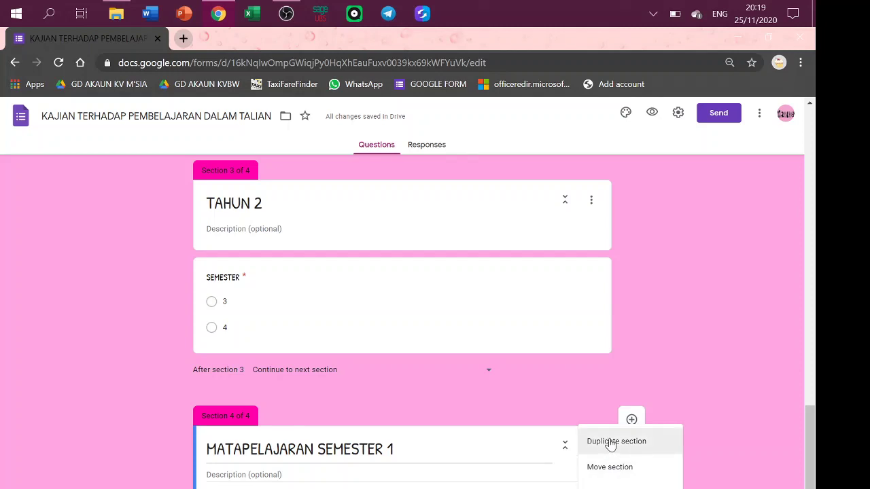
{"action": "left_click", "coordinate": [611, 443]}
{"action": "left_click", "coordinate": [597, 446]}
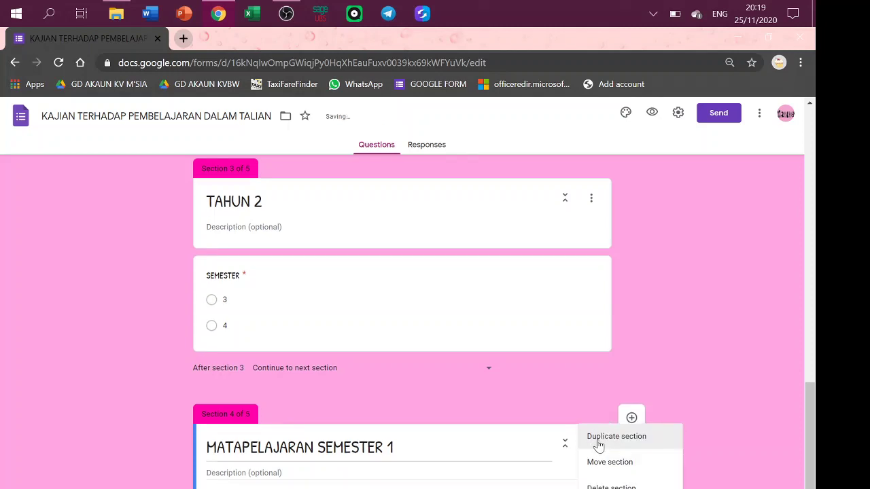
{"action": "left_click", "coordinate": [596, 448]}
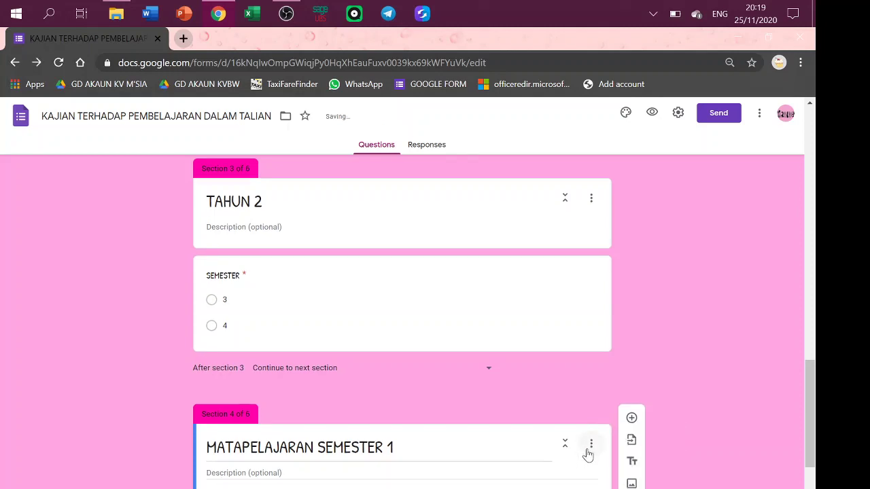
{"action": "left_click", "coordinate": [590, 446]}
{"action": "left_click", "coordinate": [617, 442]}
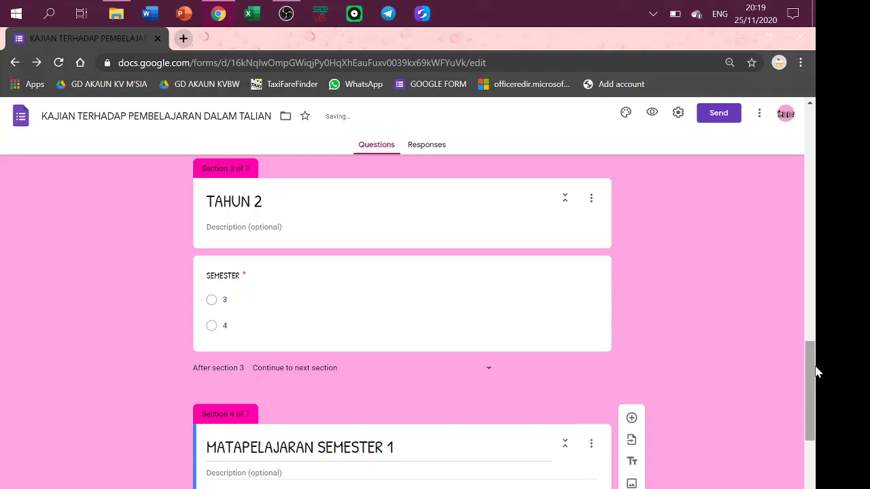
{"action": "left_click_drag", "start_coordinate": [818, 372], "coordinate": [816, 446]}
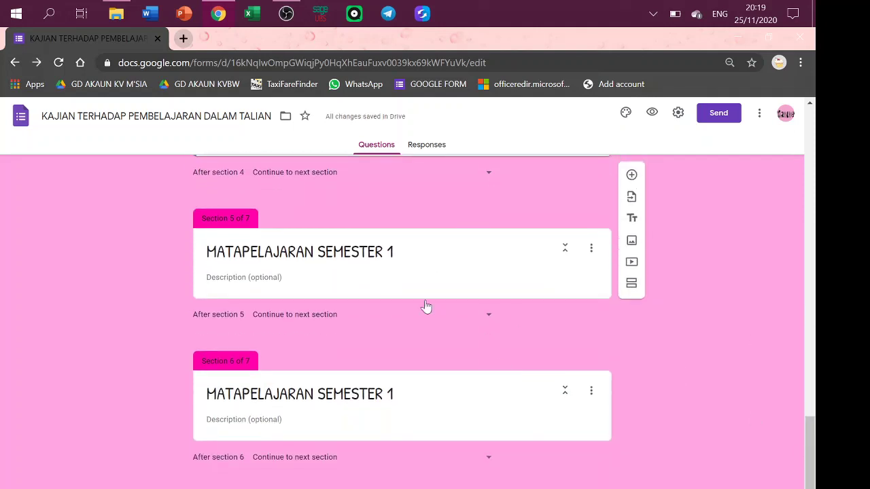
Retitle the copies in sections 5 and 6 as MATAPELAJARAN SEMESTER 2 and MATAPELAJARAN SEMESTER 3.
{"action": "left_click", "coordinate": [380, 252]}
{"action": "left_click", "coordinate": [393, 253]}
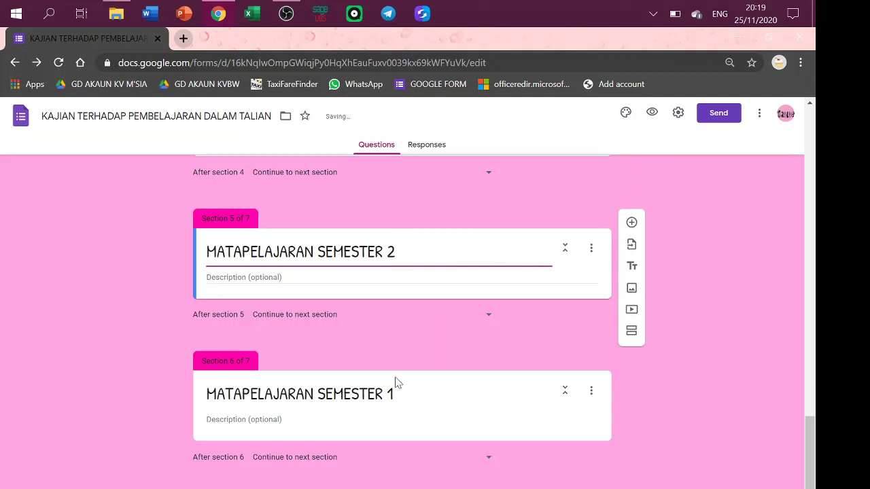
{"action": "left_click", "coordinate": [340, 394]}
{"action": "left_click", "coordinate": [393, 394]}
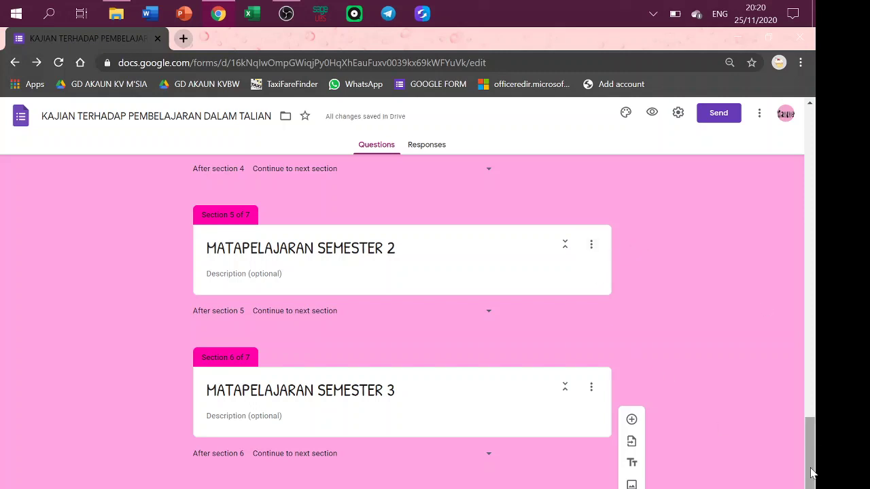
{"action": "left_click_drag", "start_coordinate": [811, 476], "coordinate": [811, 437]}
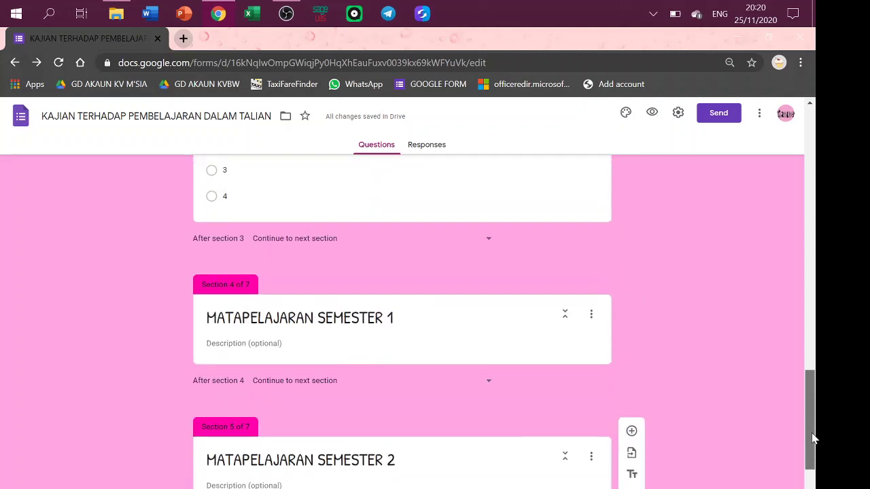
{"action": "left_click", "coordinate": [515, 340]}
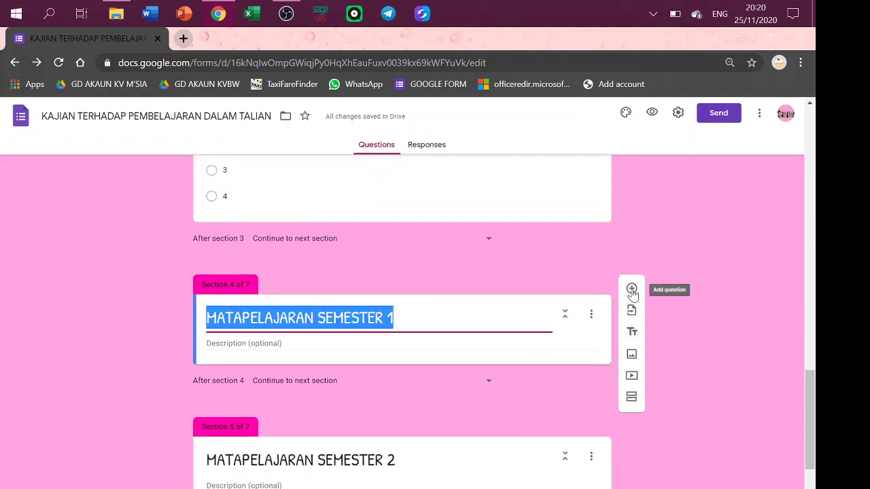
Add a short-answer question 'KOD MATAPELAJARAN' under the MATAPELAJARAN SEMESTER 1 section.
{"action": "left_click", "coordinate": [631, 288]}
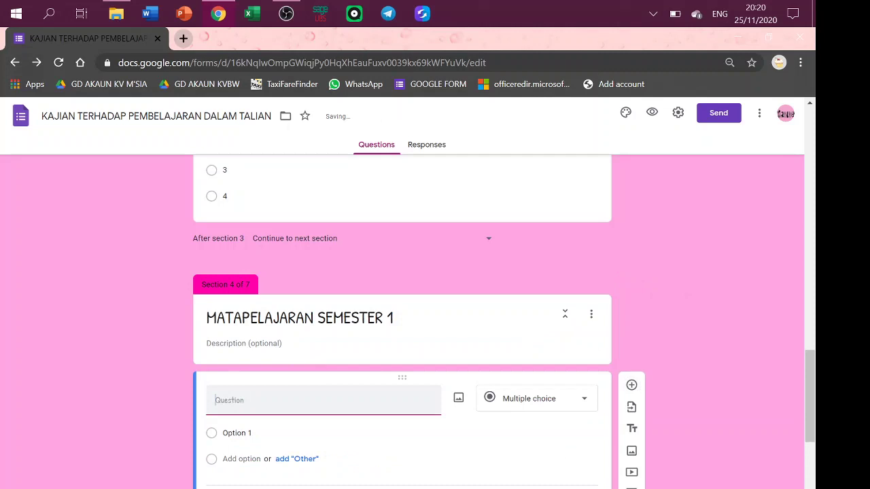
{"action": "type", "text": "MATA"}
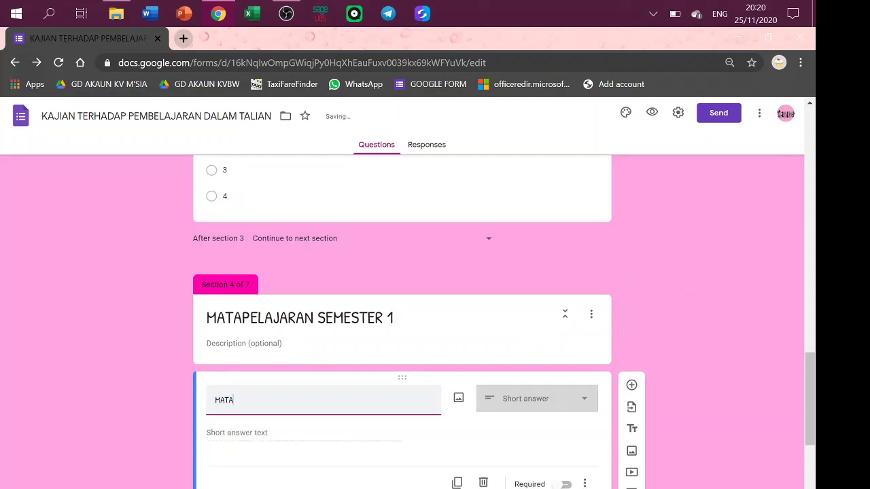
{"action": "key", "text": "BackSpace"}
{"action": "key", "text": "BackSpace"}
{"action": "key", "text": "BackSpace"}
{"action": "key", "text": "BackSpace"}
{"action": "type", "text": "KOD"}
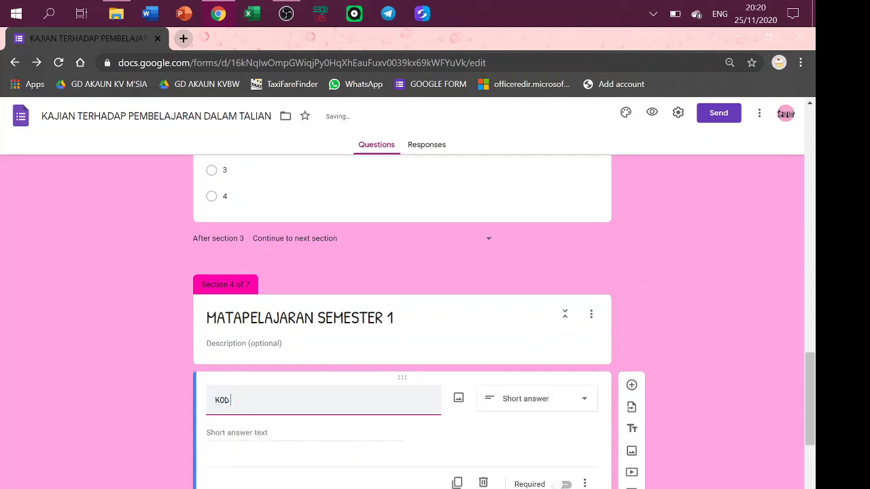
{"action": "type", "text": " MATAPELAJARAB"}
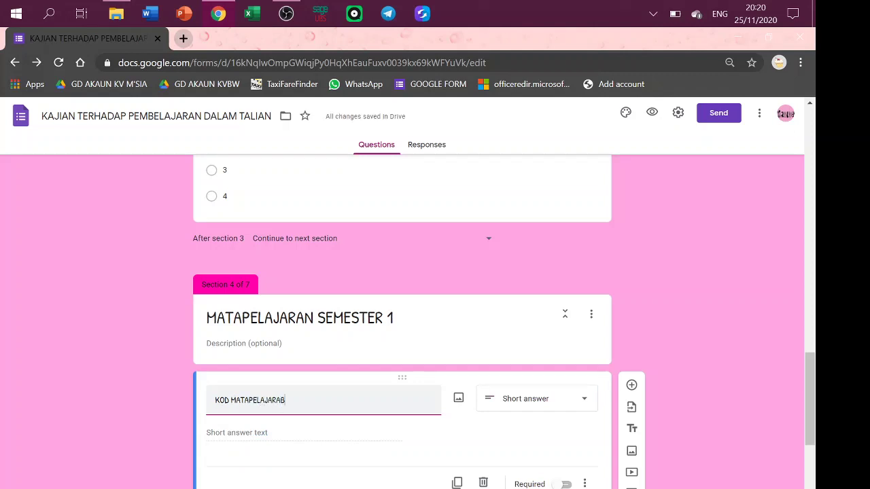
{"action": "key", "text": "BackSpace"}
{"action": "left_click_drag", "start_coordinate": [814, 379], "coordinate": [817, 467]}
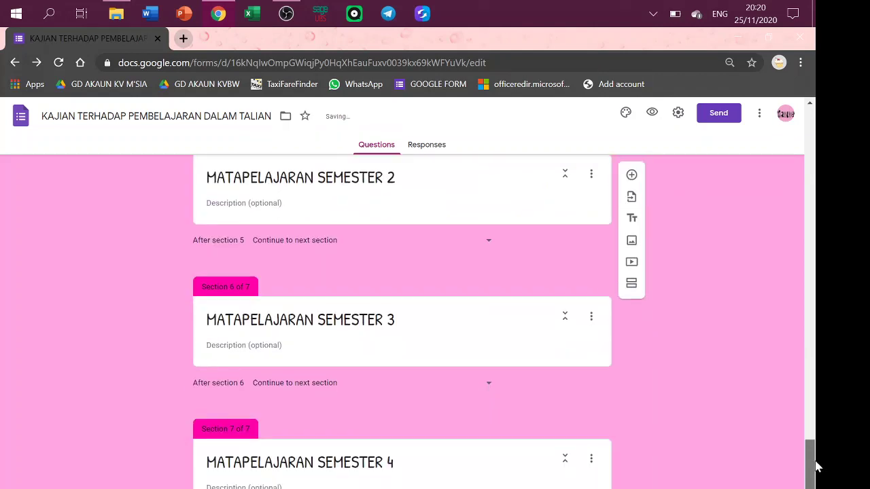
Delete sections 7, 6 and 5, leaving MATAPELAJARAN SEMESTER 1 as the last section.
{"action": "left_click", "coordinate": [591, 459]}
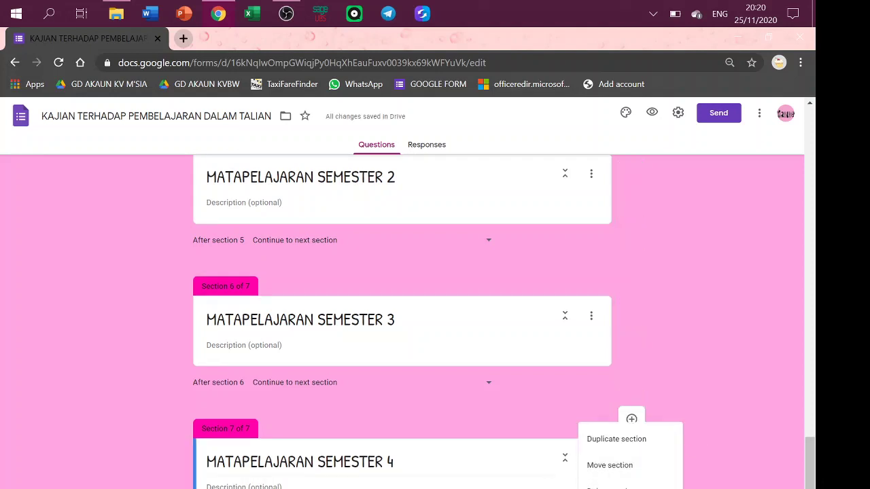
{"action": "left_click", "coordinate": [608, 487]}
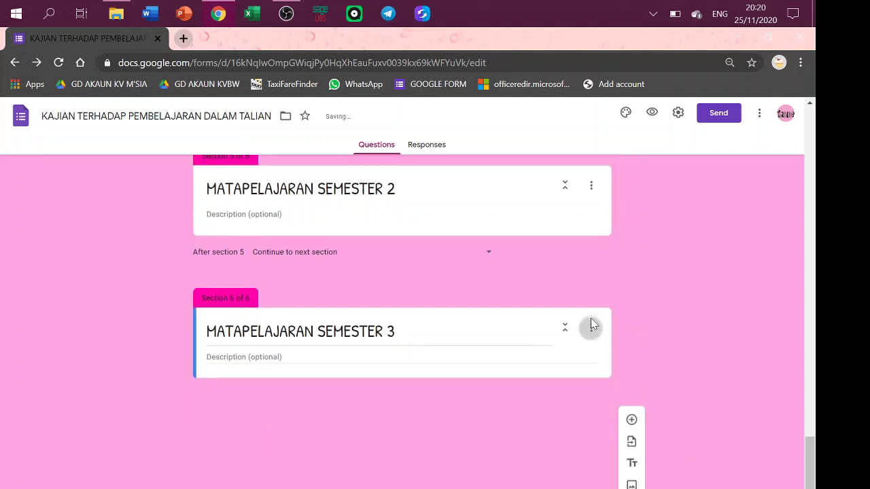
{"action": "left_click", "coordinate": [592, 446]}
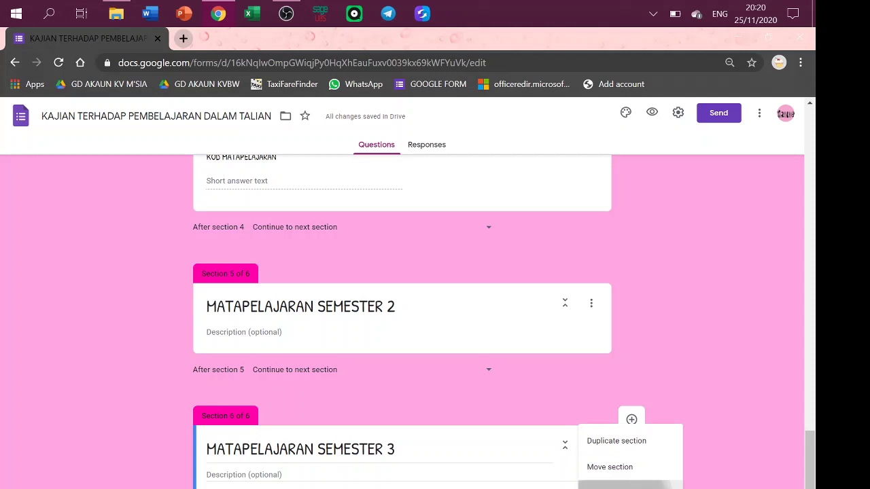
{"action": "left_click", "coordinate": [609, 487]}
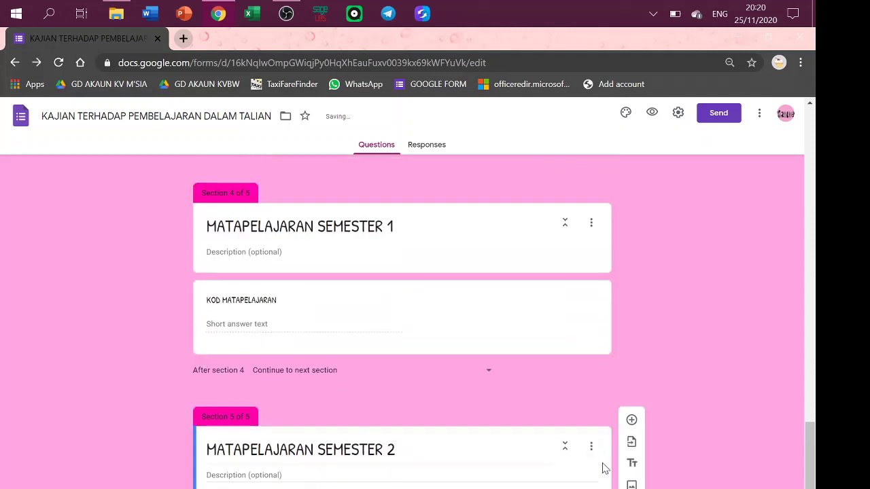
{"action": "left_click", "coordinate": [592, 446]}
{"action": "left_click", "coordinate": [608, 487]}
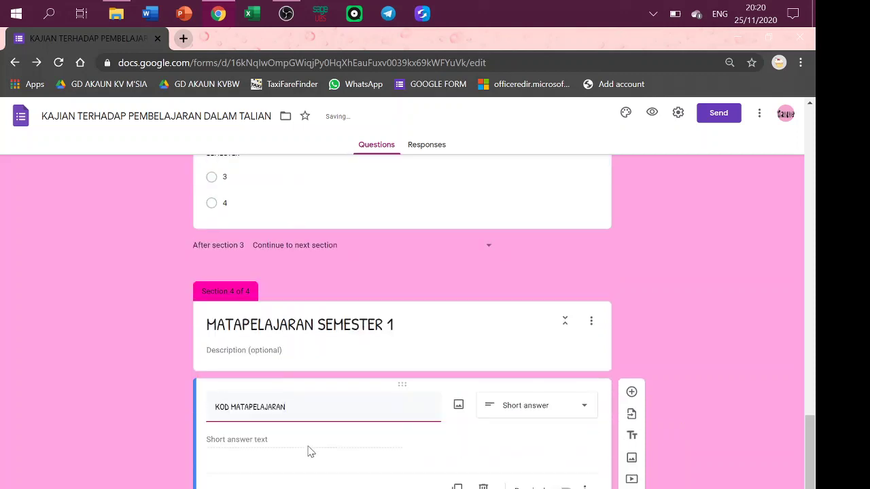
Turn KOD MATAPELAJARAN into a dropdown with options 1013, 1023, 1033 and 1042.
{"action": "left_click", "coordinate": [256, 441]}
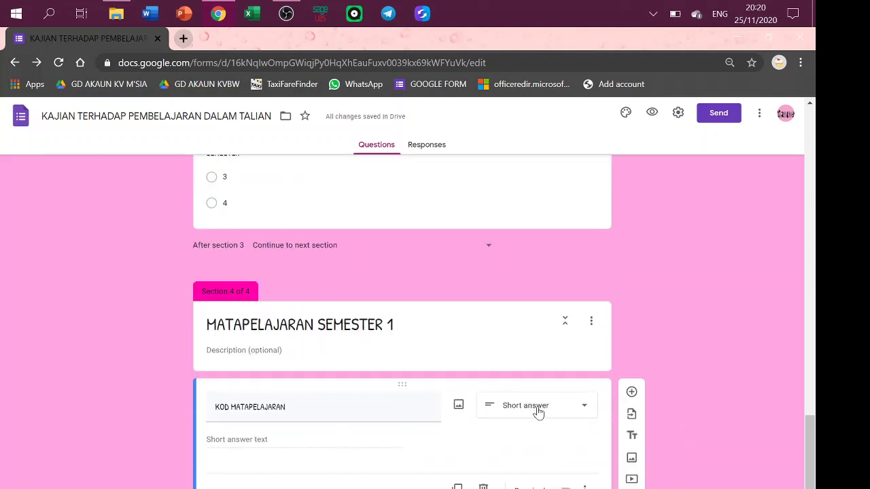
{"action": "left_click", "coordinate": [538, 408]}
{"action": "left_click", "coordinate": [544, 332]}
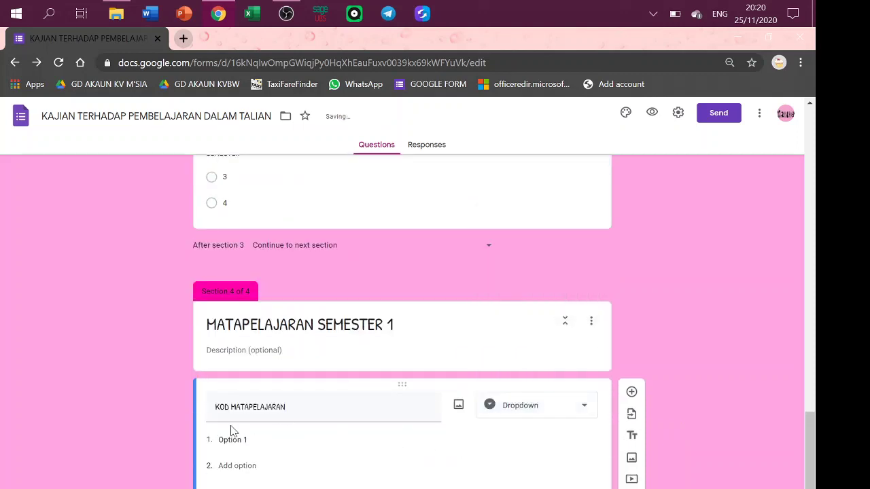
{"action": "left_click", "coordinate": [233, 440]}
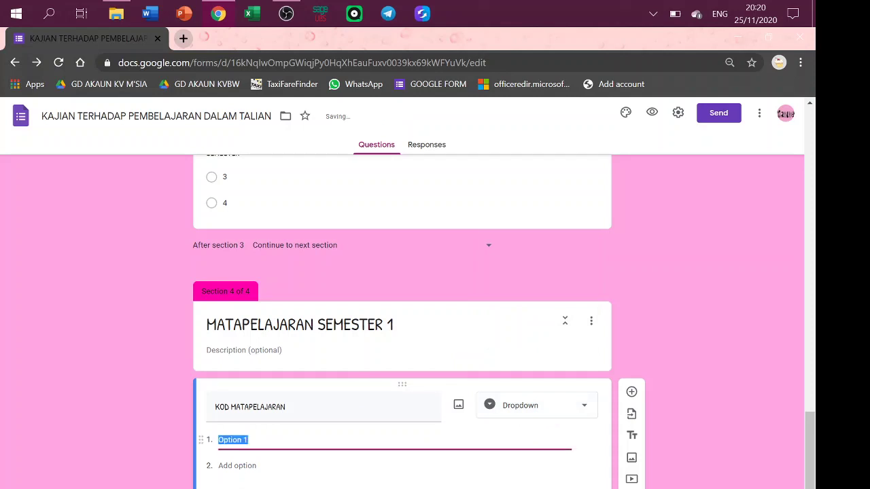
{"action": "type", "text": "1013"}
{"action": "key", "text": "Return"}
{"action": "type", "text": "10"}
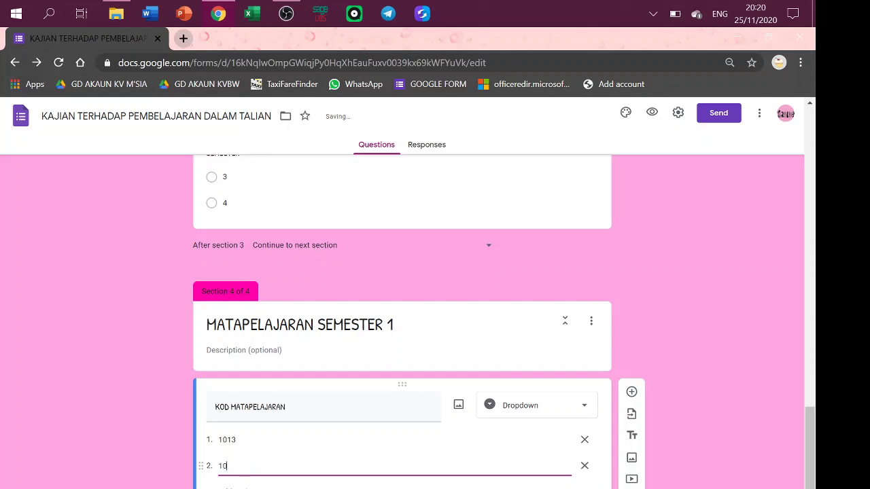
{"action": "type", "text": "23"}
{"action": "key", "text": "Return"}
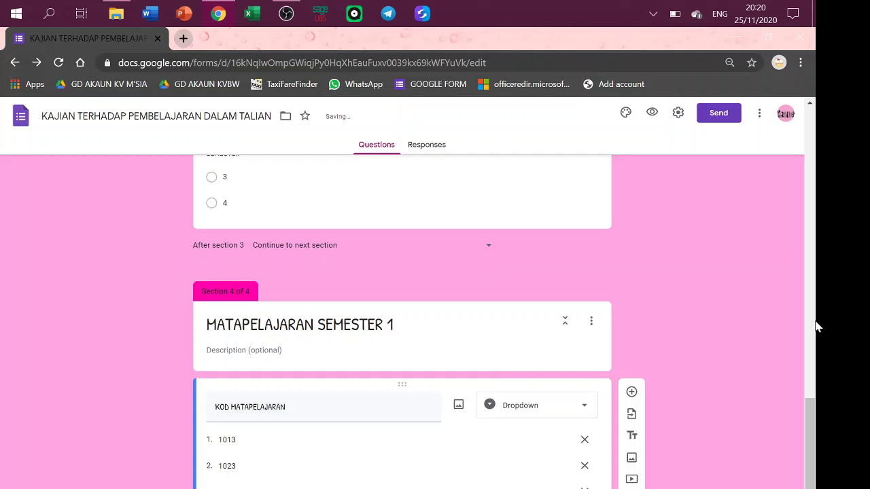
{"action": "scroll", "coordinate": [812, 431], "scroll_direction": "down", "scroll_amount": 2}
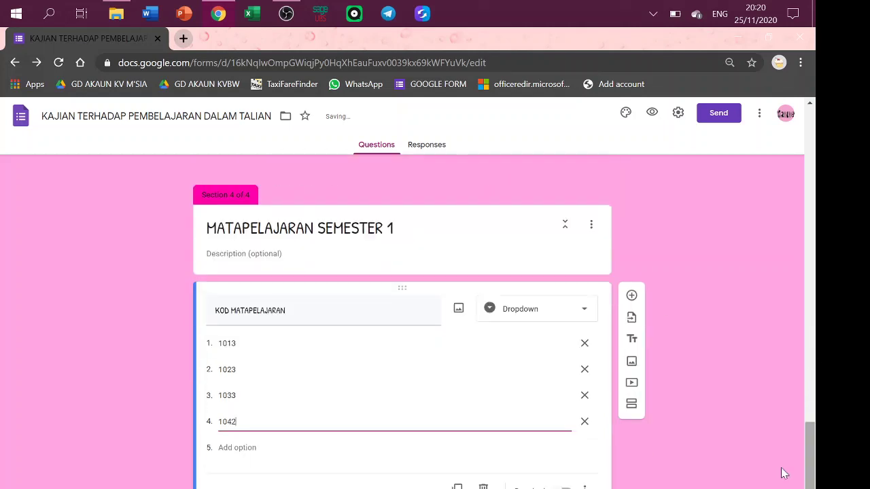
{"action": "left_click", "coordinate": [604, 240]}
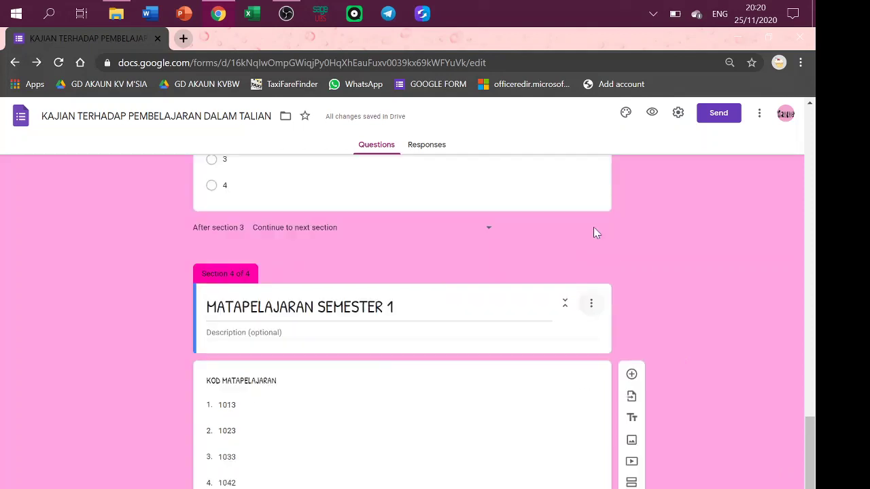
Duplicate the MATAPELAJARAN SEMESTER 1 section and its KOD MATAPELAJARAN dropdown three times.
{"action": "left_click", "coordinate": [592, 306]}
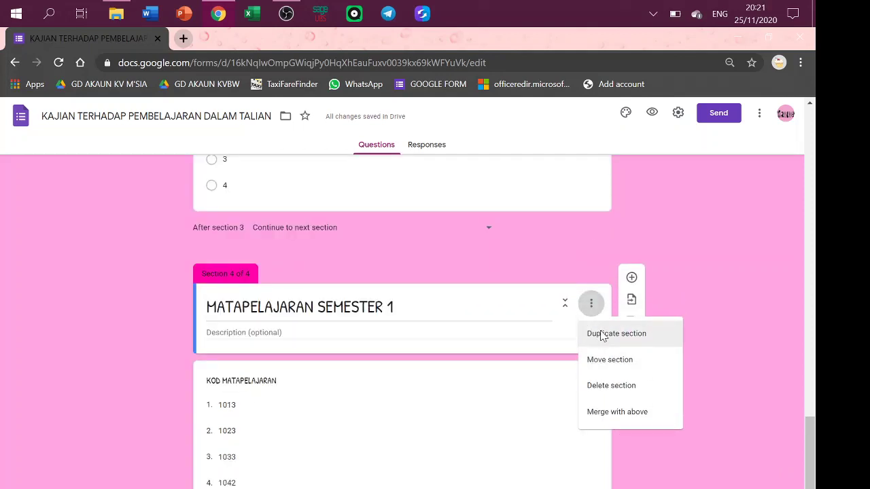
{"action": "left_click", "coordinate": [540, 404]}
{"action": "left_click", "coordinate": [540, 403]}
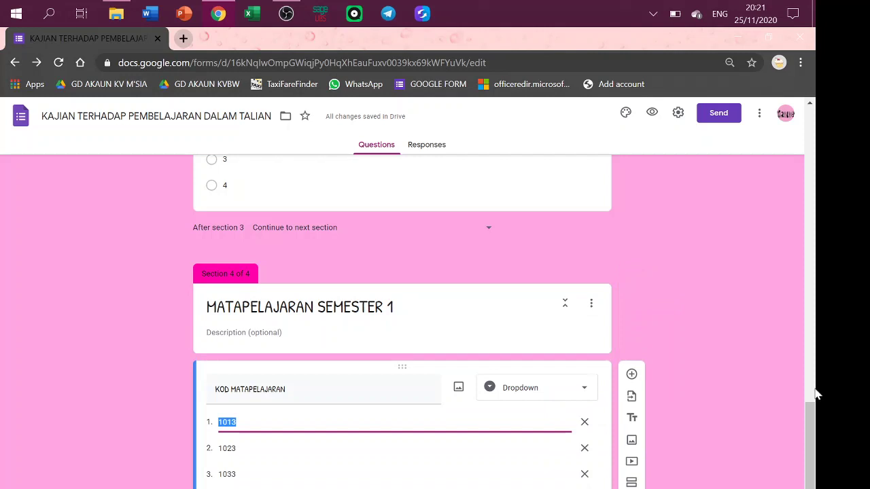
{"action": "scroll", "coordinate": [816, 420], "scroll_direction": "down", "scroll_amount": 2}
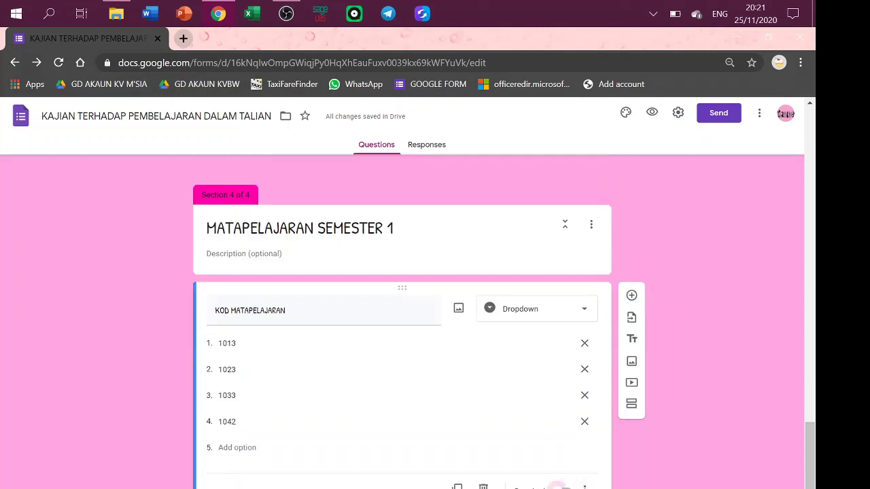
{"action": "left_click", "coordinate": [584, 240]}
{"action": "scroll", "coordinate": [592, 231], "scroll_direction": "up", "scroll_amount": 2}
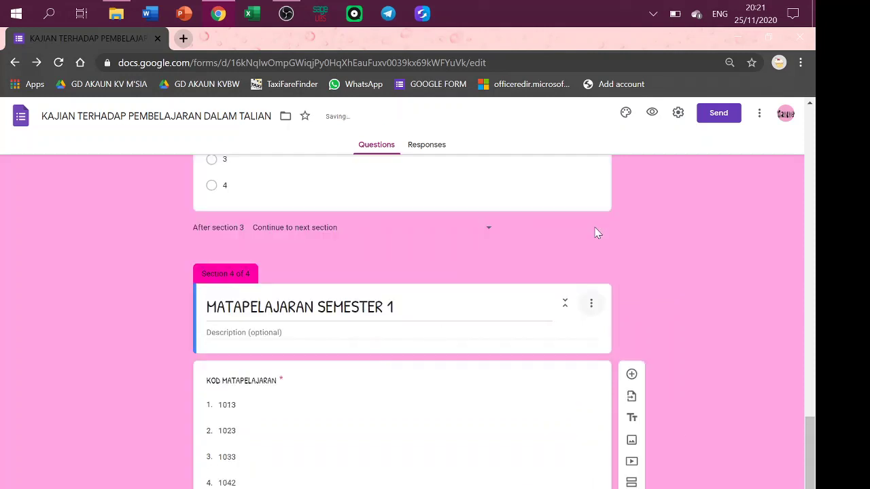
{"action": "left_click", "coordinate": [590, 304]}
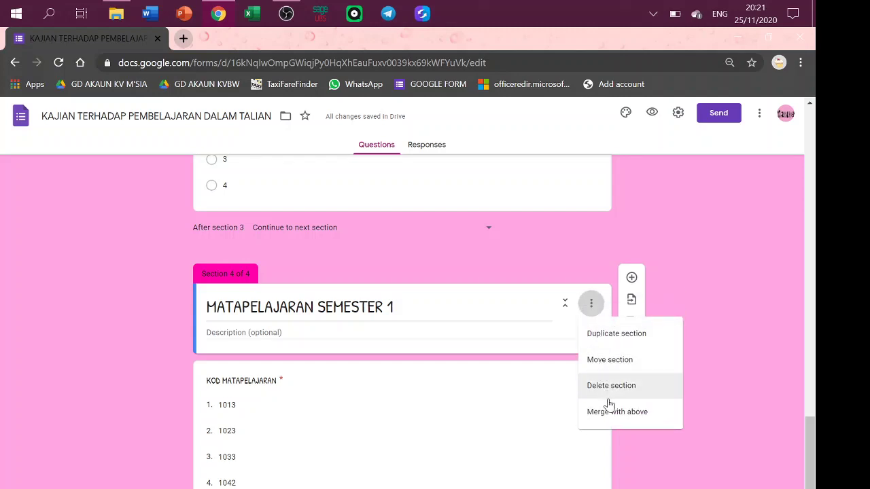
{"action": "left_click", "coordinate": [614, 344]}
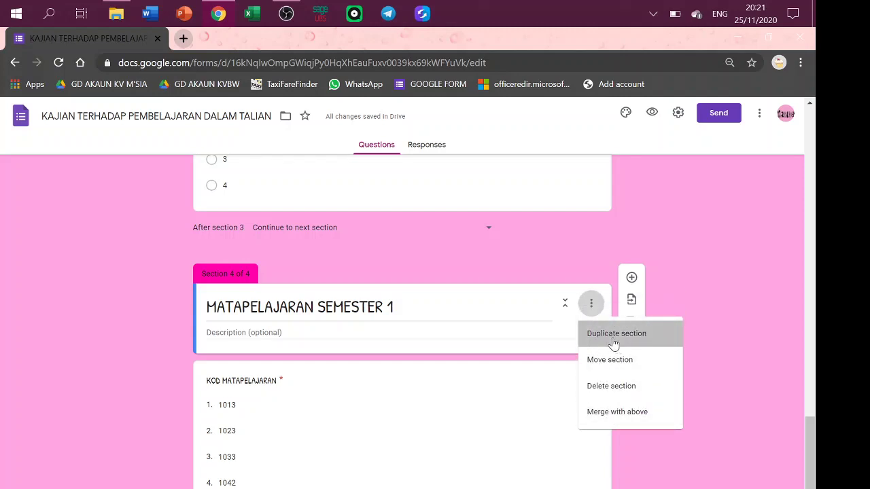
{"action": "left_click", "coordinate": [593, 307]}
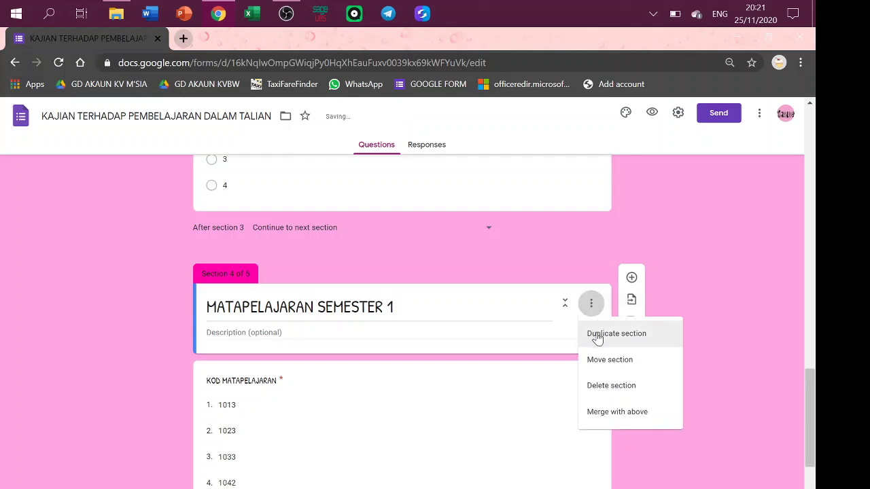
{"action": "left_click", "coordinate": [595, 297]}
{"action": "left_click", "coordinate": [592, 303]}
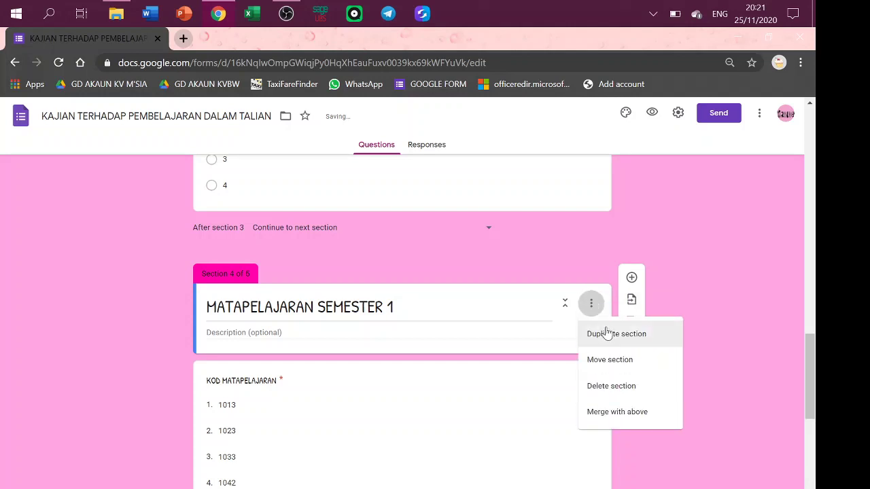
{"action": "left_click", "coordinate": [818, 355]}
{"action": "left_click_drag", "start_coordinate": [807, 365], "coordinate": [782, 411]}
Retitle section 5 as MATAPELAJARAN SEMESTER 2 and change its first two codes to 2013 and 2023.
{"action": "triple_click", "coordinate": [299, 275]}
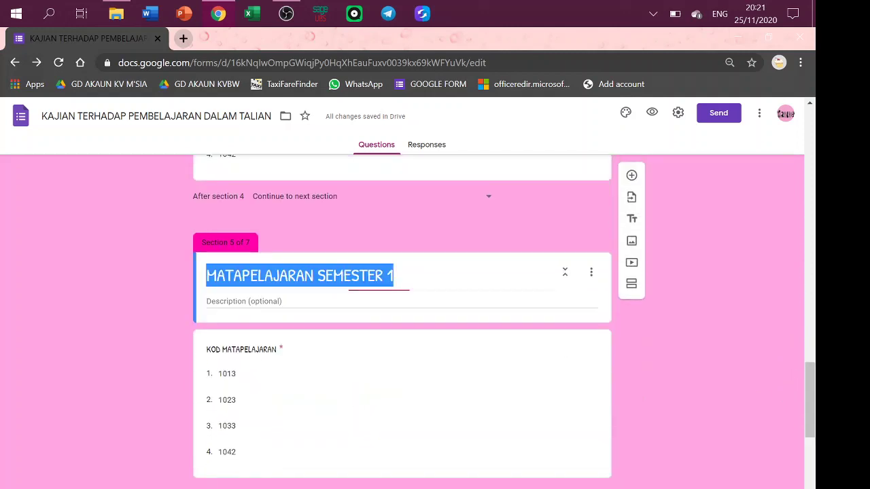
{"action": "left_click", "coordinate": [392, 275]}
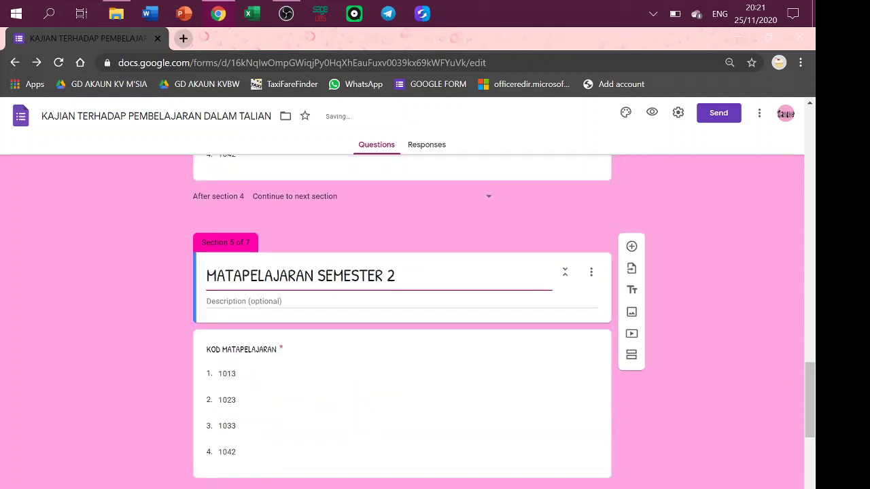
{"action": "left_click", "coordinate": [224, 379]}
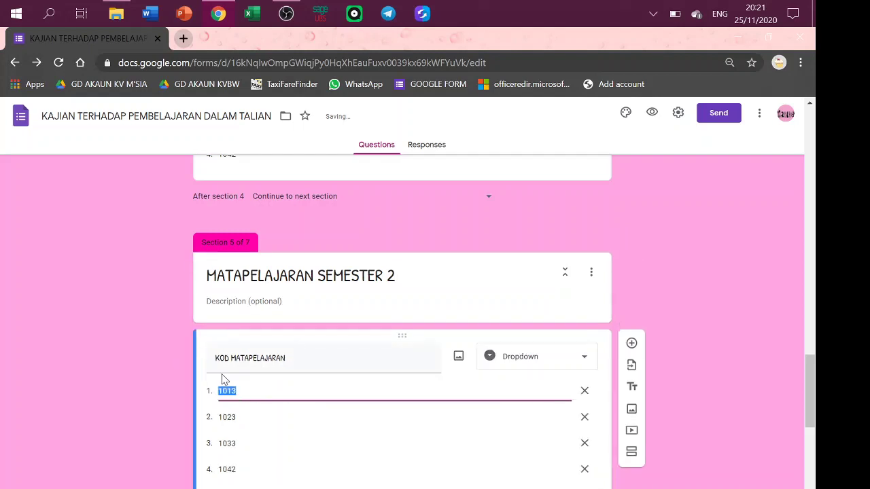
{"action": "left_click", "coordinate": [219, 391]}
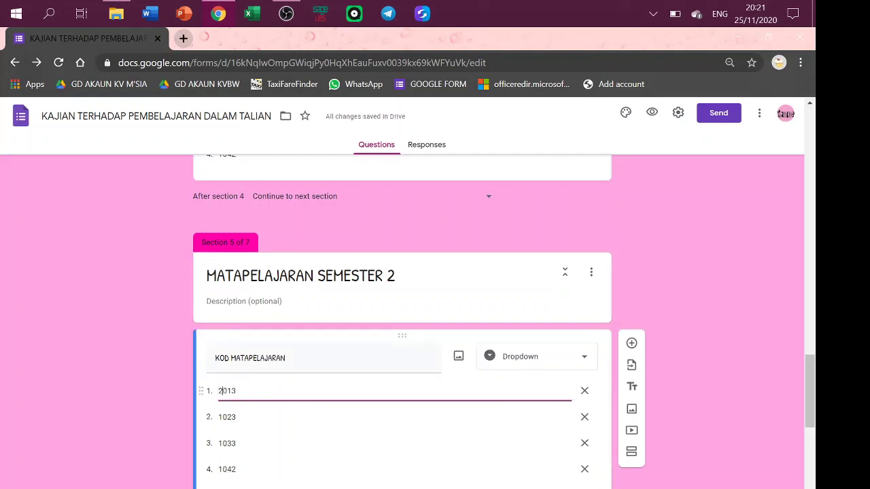
{"action": "left_click", "coordinate": [397, 420]}
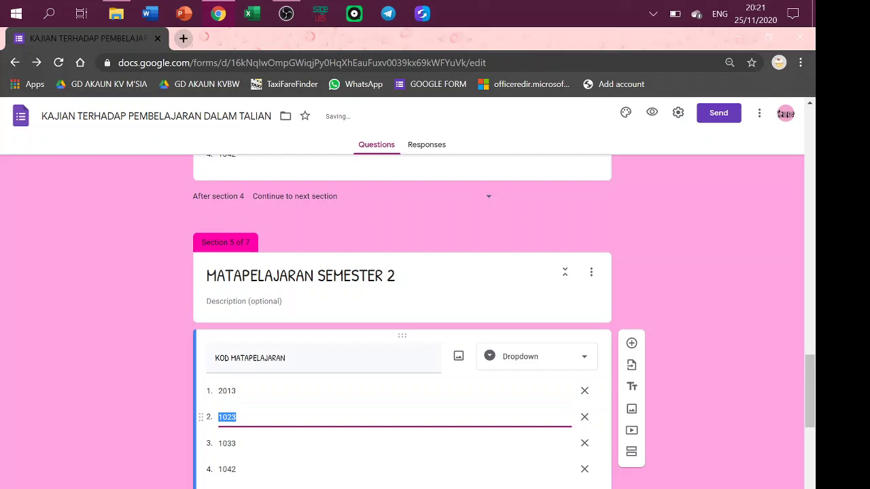
{"action": "key", "text": "Left"}
{"action": "key", "text": "Delete"}
{"action": "type", "text": "3"}
{"action": "key", "text": "BackSpace"}
{"action": "type", "text": "2"}
Change section 5's remaining course codes to 2033 and 2043.
{"action": "left_click", "coordinate": [227, 444]}
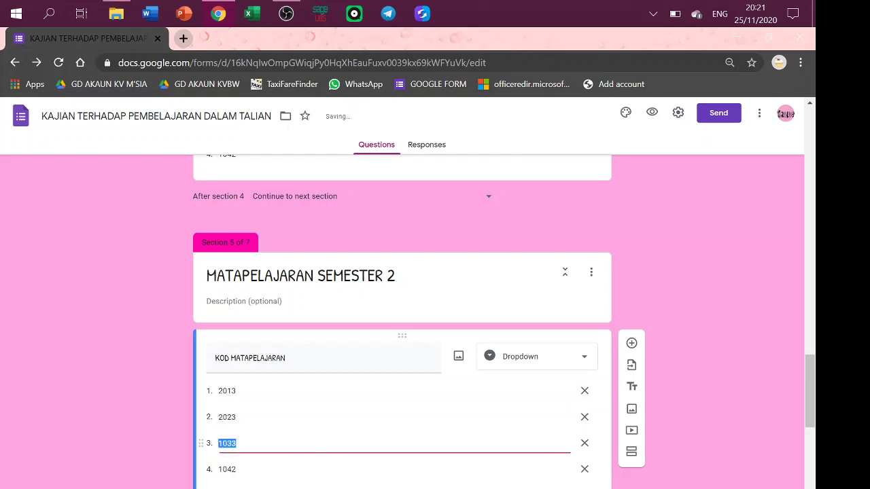
{"action": "left_click", "coordinate": [220, 443]}
{"action": "left_click", "coordinate": [226, 469]}
{"action": "left_click", "coordinate": [220, 469]}
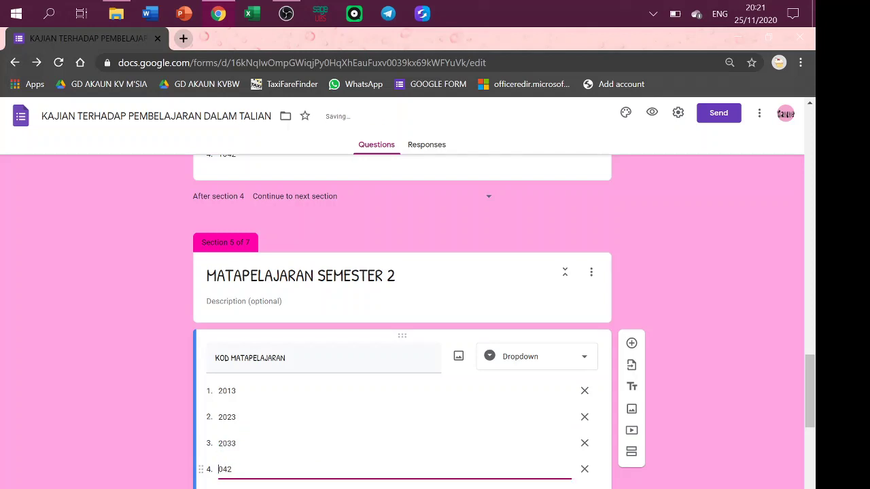
{"action": "key", "text": "BackSpace"}
{"action": "type", "text": "2"}
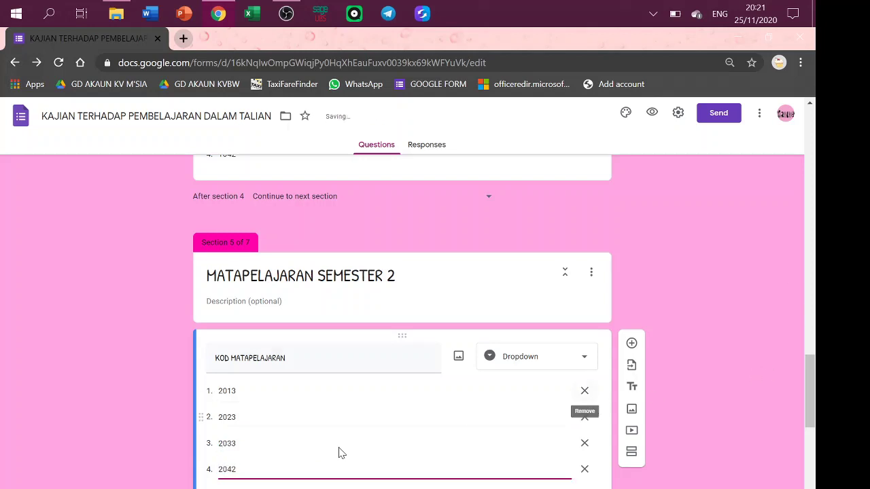
{"action": "key", "text": "BackSpace"}
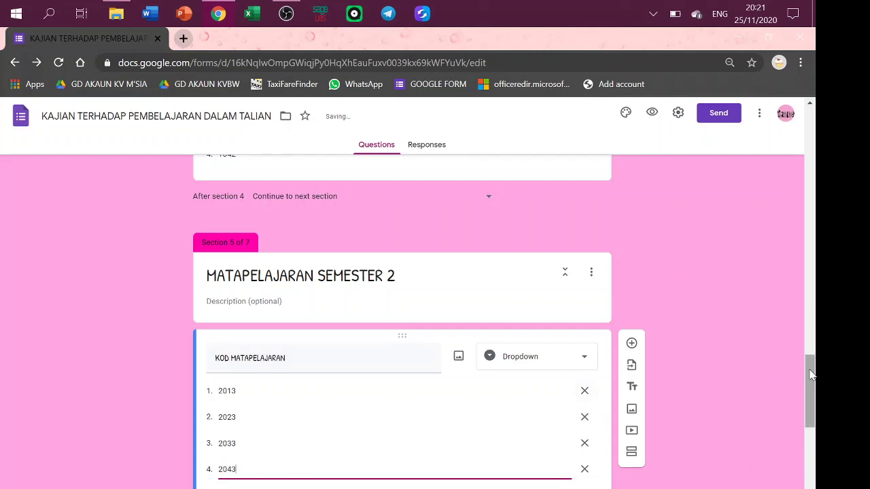
{"action": "left_click_drag", "start_coordinate": [811, 374], "coordinate": [818, 440]}
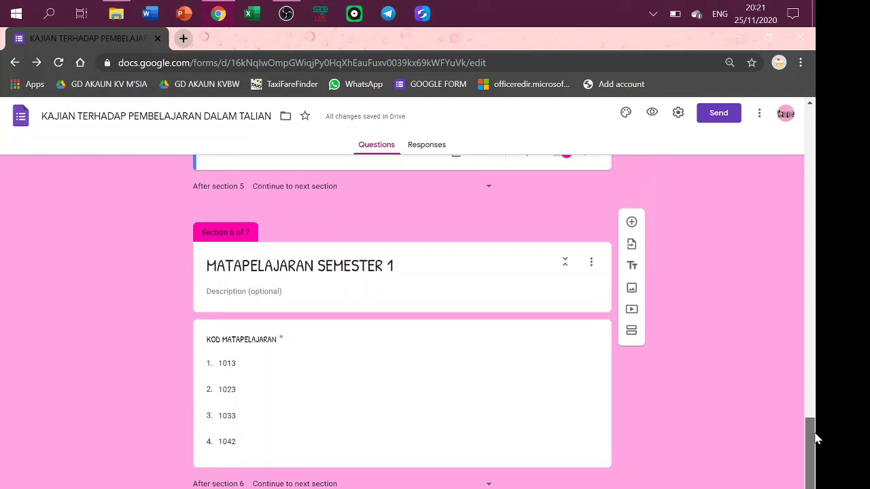
Retitle section 6 as MATAPELAJARAN SEMESTER 3.
{"action": "left_click", "coordinate": [233, 374]}
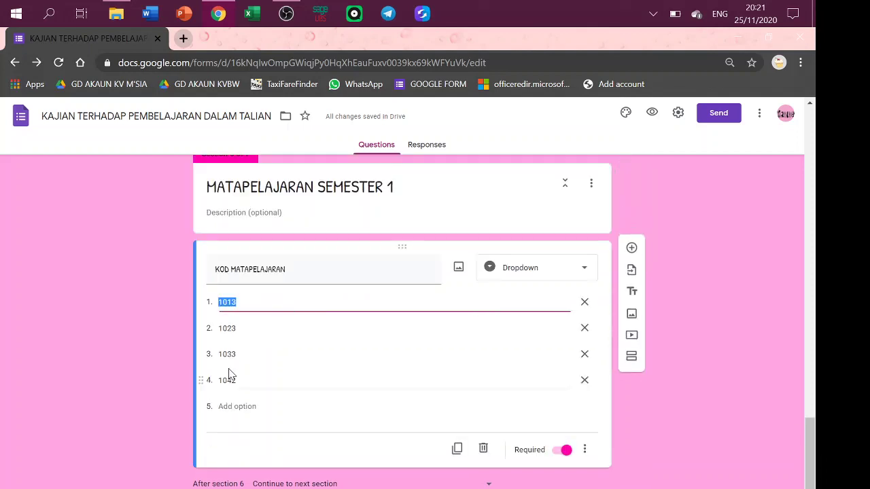
{"action": "left_click", "coordinate": [299, 187]}
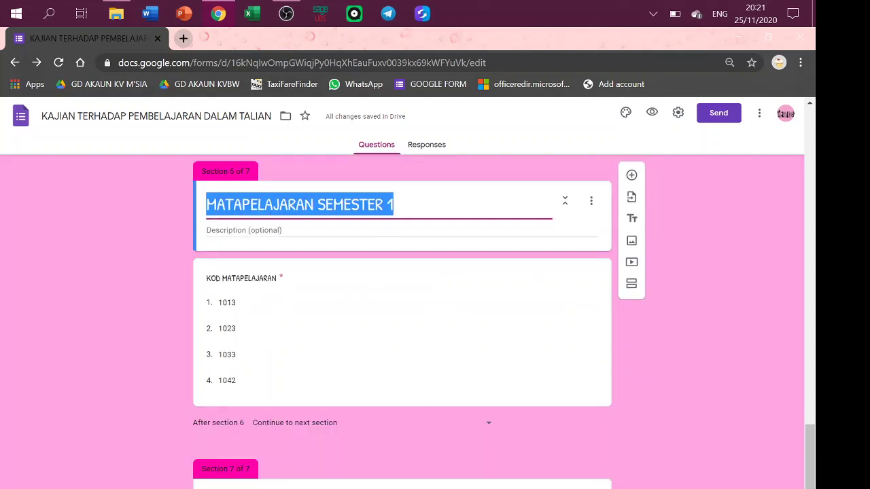
{"action": "left_click", "coordinate": [393, 205]}
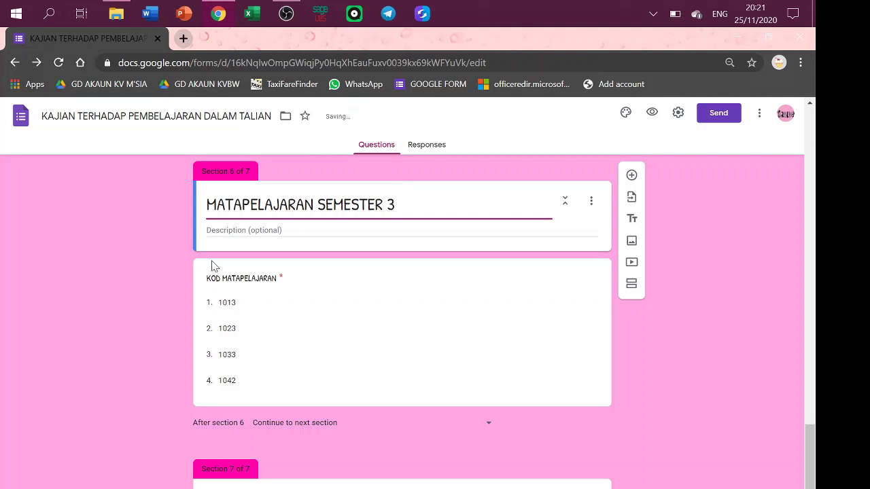
Change section 6's course codes to 3013, 3023, 3033 and 3043.
{"action": "left_click", "coordinate": [228, 303]}
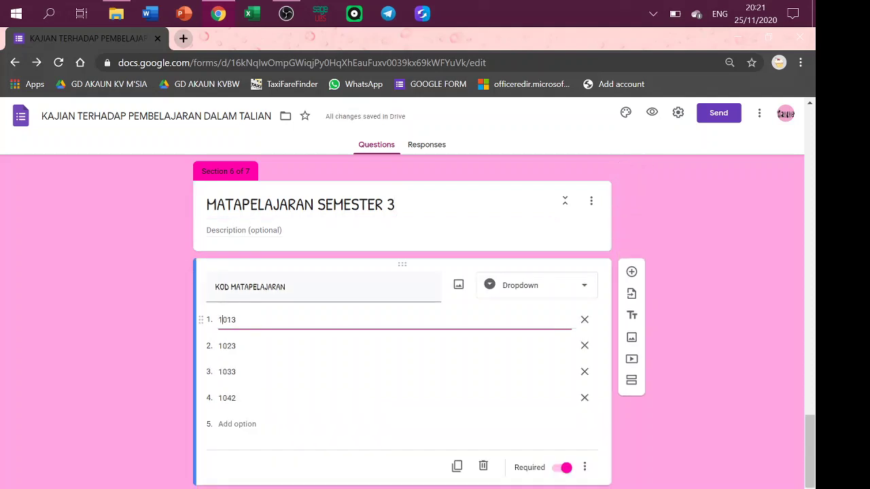
{"action": "type", "text": "3"}
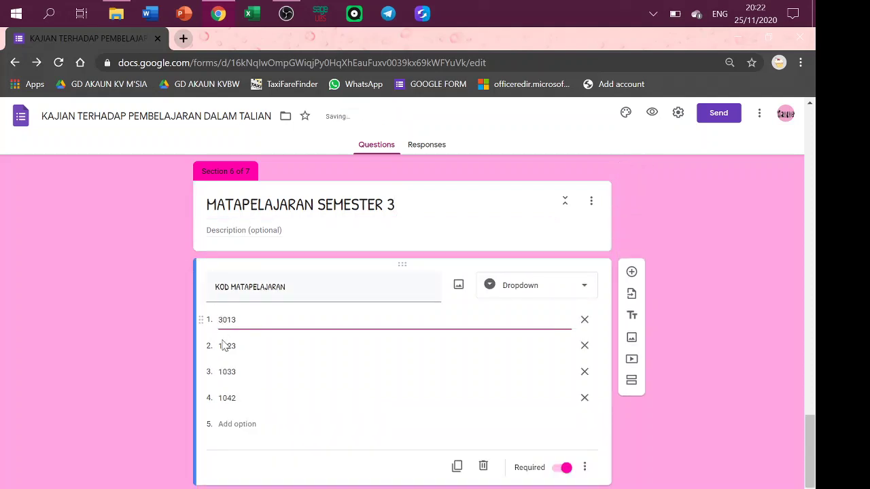
{"action": "left_click", "coordinate": [225, 345]}
{"action": "left_click", "coordinate": [220, 346]}
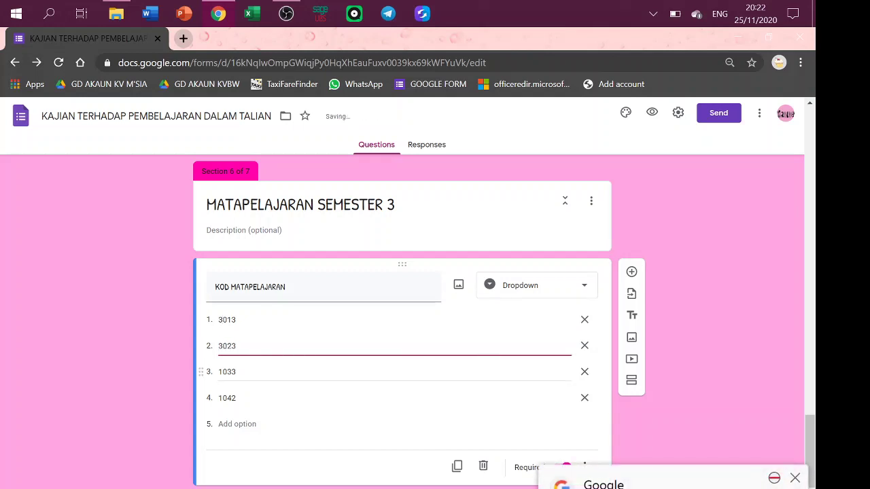
{"action": "left_click", "coordinate": [224, 372]}
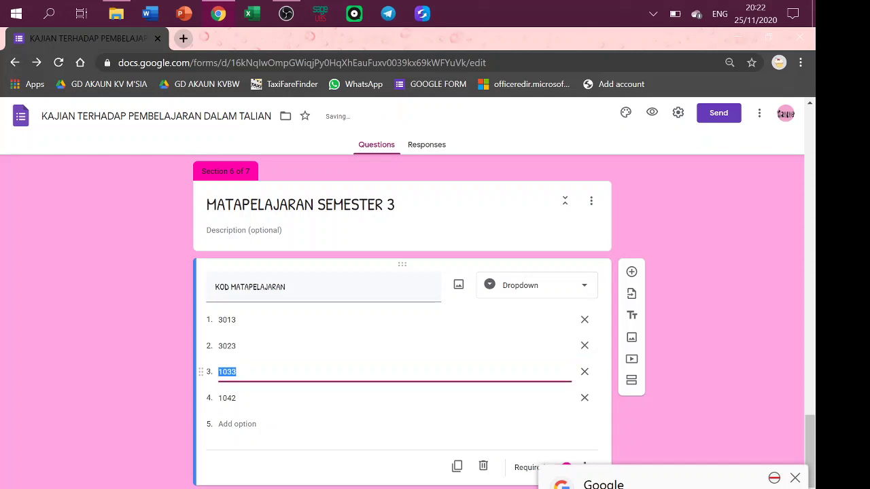
{"action": "left_click", "coordinate": [219, 372]}
{"action": "left_click", "coordinate": [227, 399]}
{"action": "left_click", "coordinate": [220, 399]}
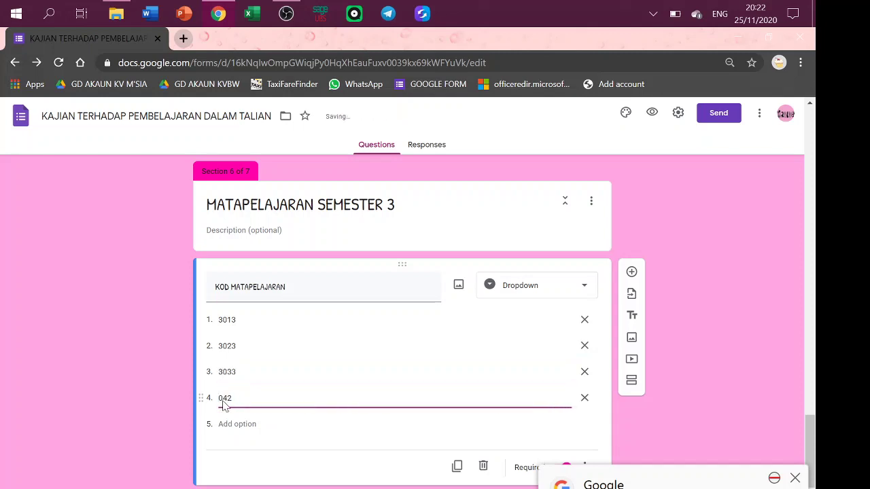
{"action": "type", "text": "3043"}
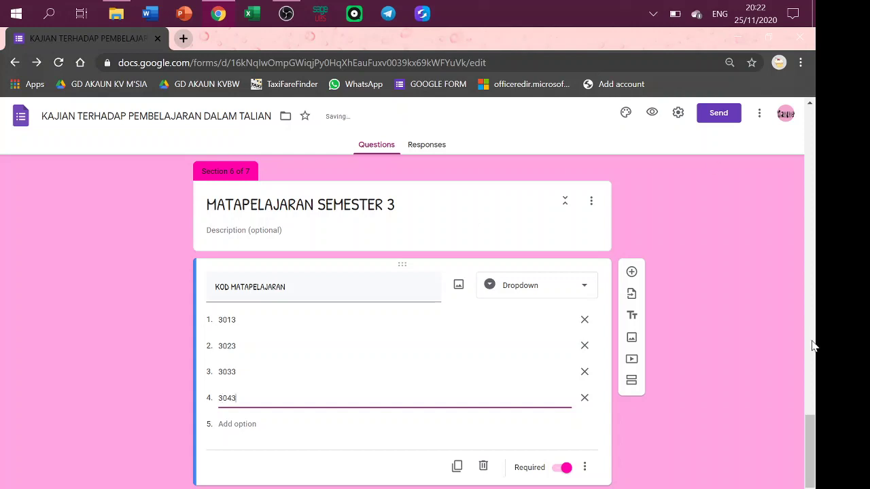
Set section 7's course codes to 4013, 4023, 4033 and 4042, then add an eighth section.
{"action": "scroll", "coordinate": [813, 437], "scroll_direction": "down", "scroll_amount": 4}
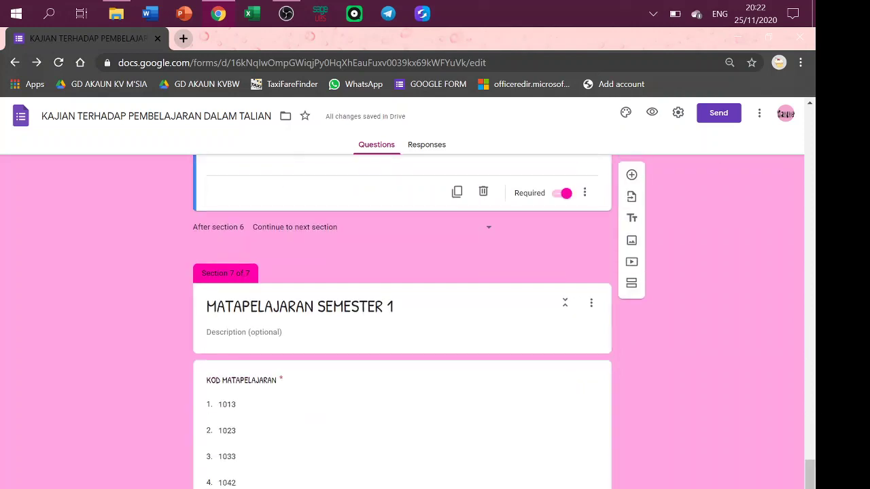
{"action": "left_click", "coordinate": [300, 307]}
{"action": "left_click", "coordinate": [394, 306]}
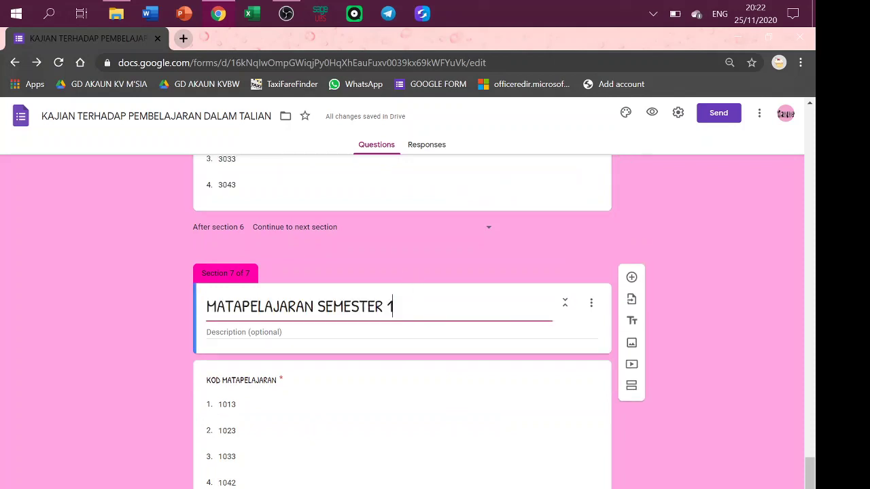
{"action": "left_click", "coordinate": [221, 408]}
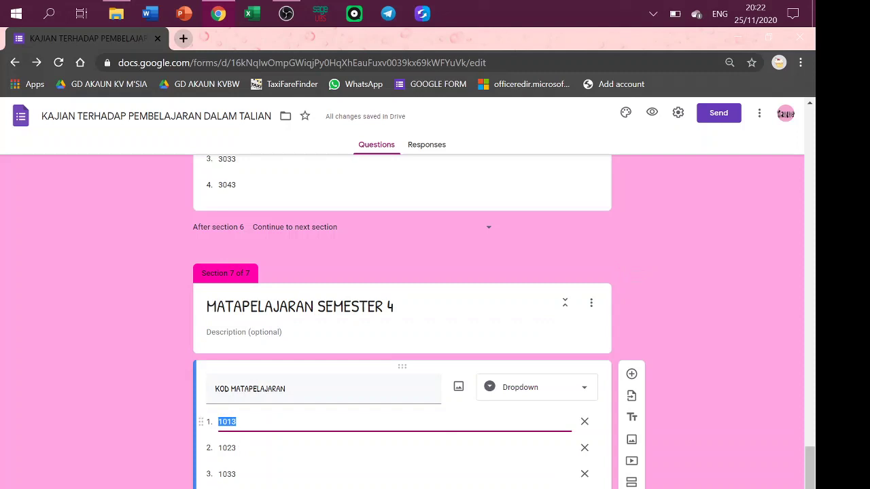
{"action": "left_click", "coordinate": [221, 421]}
{"action": "left_click", "coordinate": [221, 448]}
{"action": "left_click", "coordinate": [221, 448]}
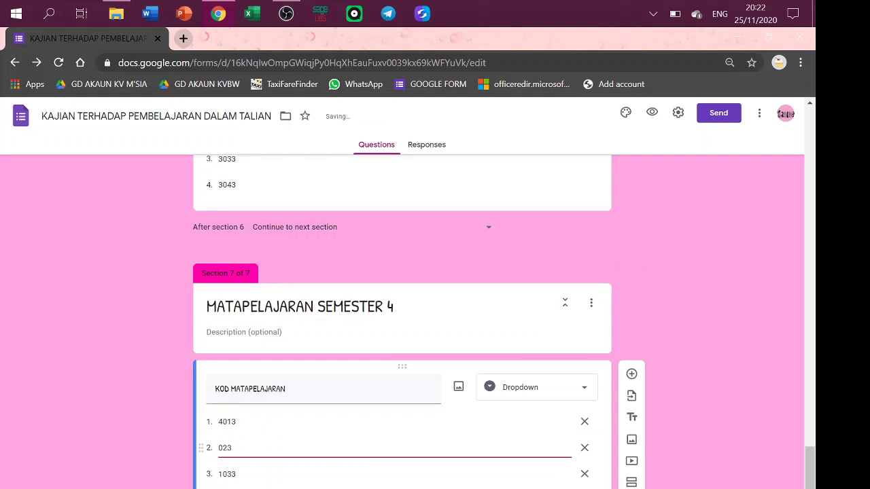
{"action": "type", "text": "4"}
{"action": "left_click", "coordinate": [227, 474]}
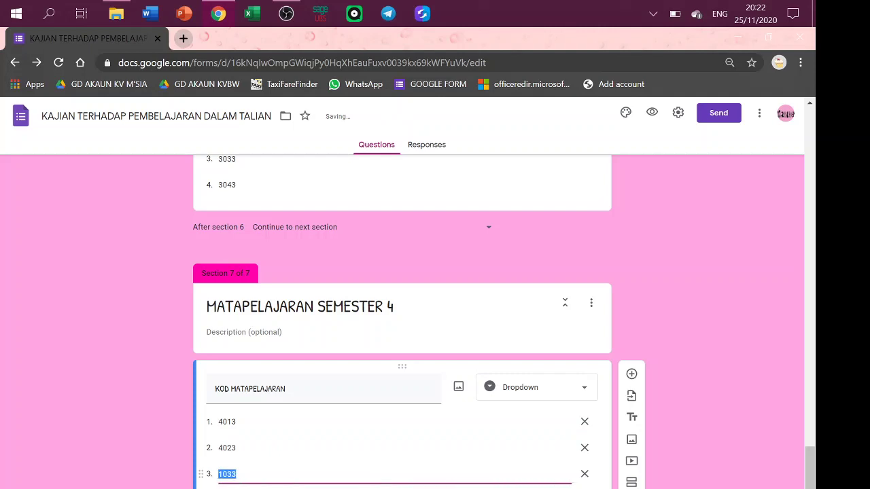
{"action": "left_click", "coordinate": [221, 474]}
{"action": "key", "text": "Tab"}
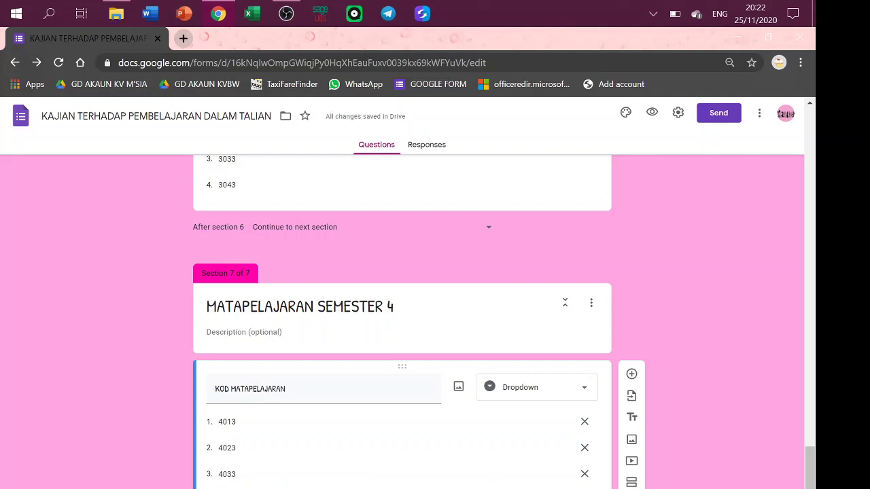
{"action": "scroll", "coordinate": [811, 476], "scroll_direction": "down", "scroll_amount": 2}
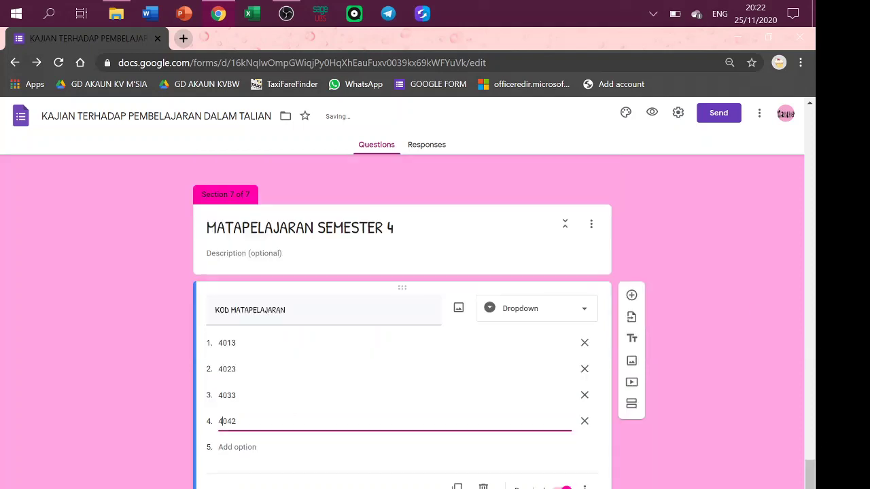
{"action": "left_click", "coordinate": [631, 405]}
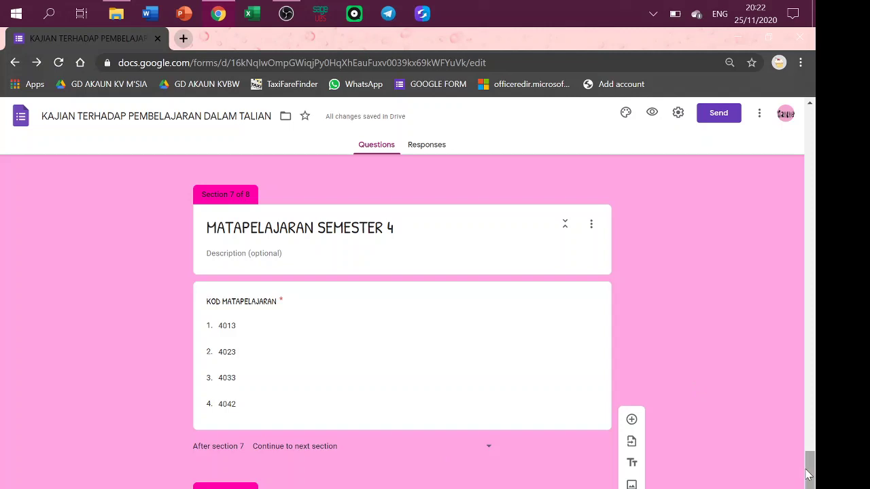
Title the section PENDAPAT and add the question 'PEMBELAJARAN SECARA DALAM TALIAN ADALAH LEBIH MUDAH BERBANDING PEMBELAJARAN SECARA BERSEMUKA'.
{"action": "type", "text": "PE"}
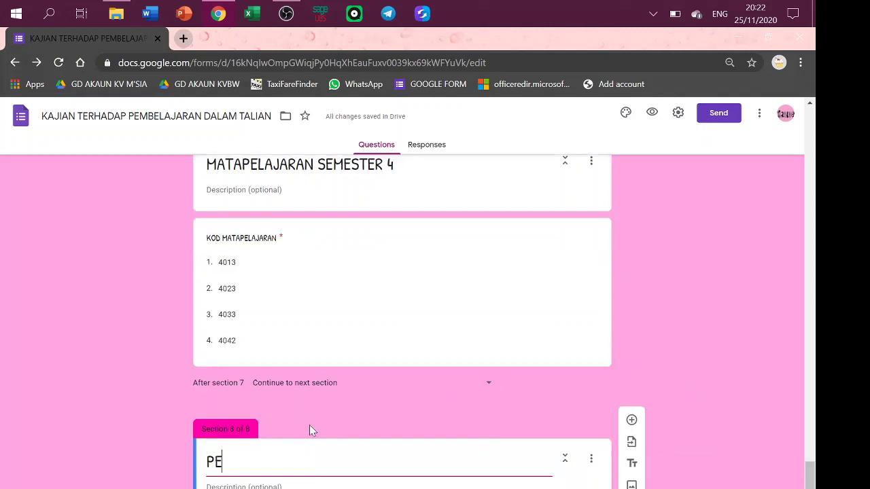
{"action": "type", "text": "NDAPAT"}
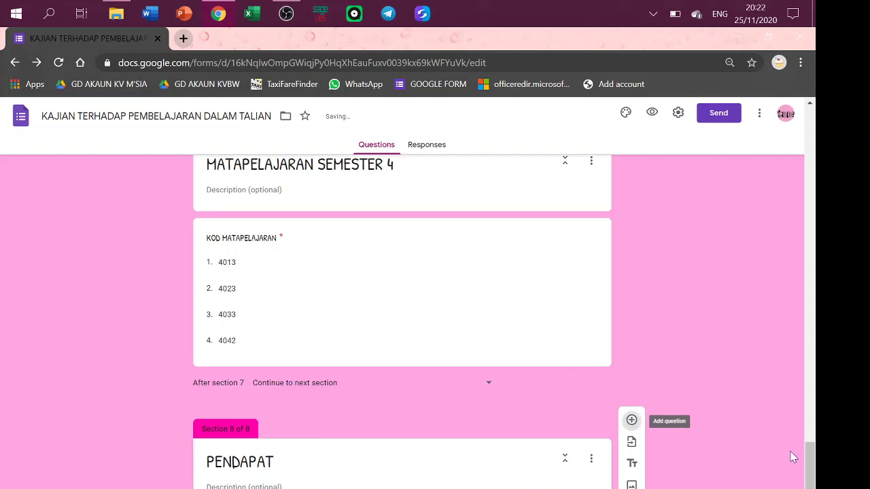
{"action": "scroll", "coordinate": [810, 469], "scroll_direction": "down", "scroll_amount": 1}
{"action": "left_click", "coordinate": [632, 399]}
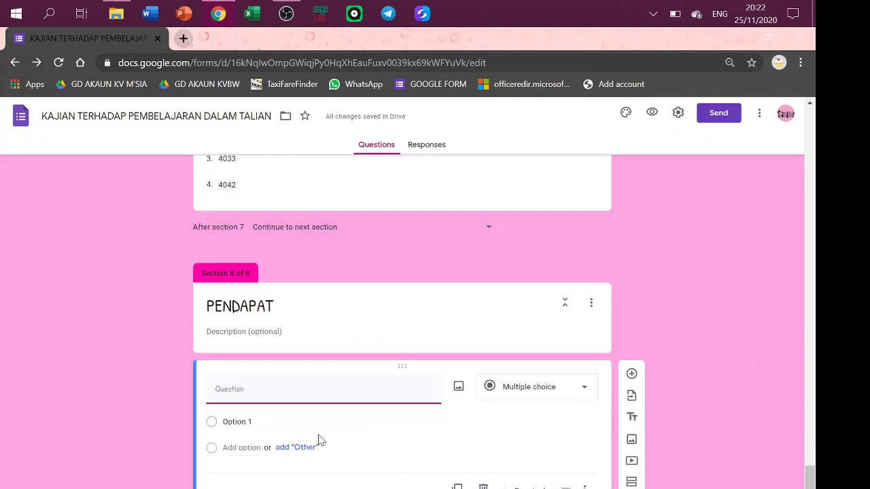
{"action": "type", "text": "PEMBELAJARAN"}
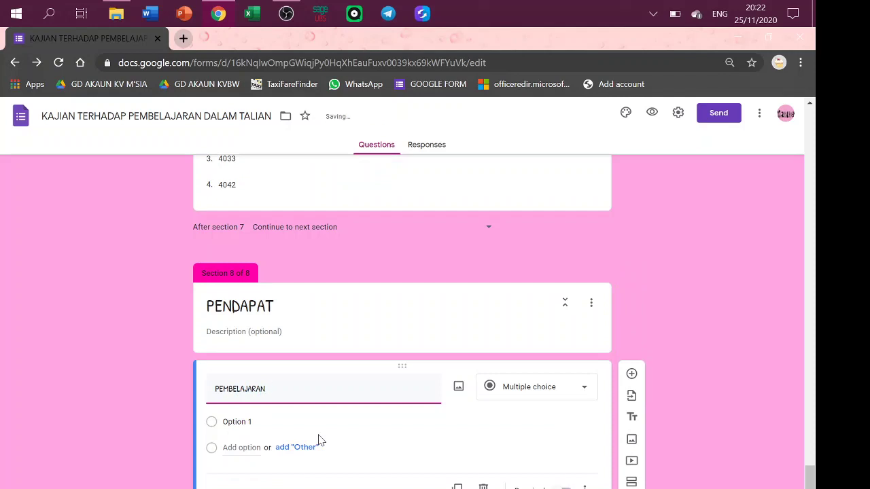
{"action": "type", "text": " DARA"}
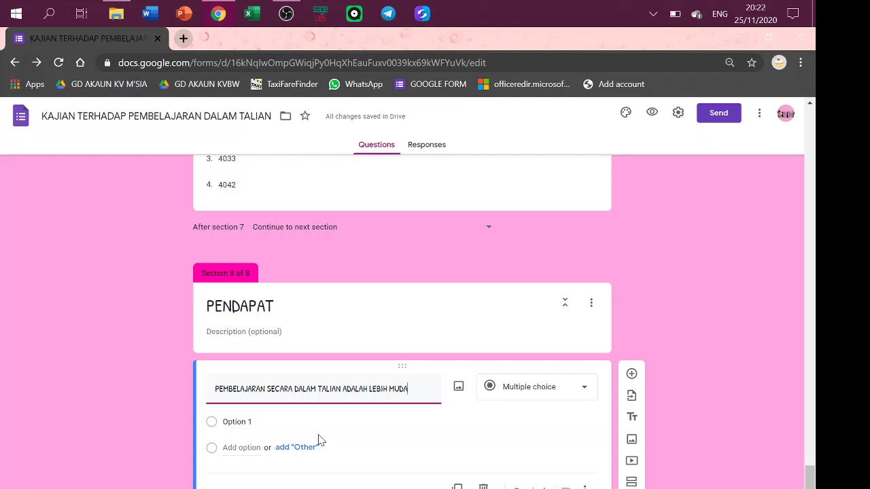
{"action": "type", "text": "BANDING PEMBELAJARAN SECARA BERSEMUKA"}
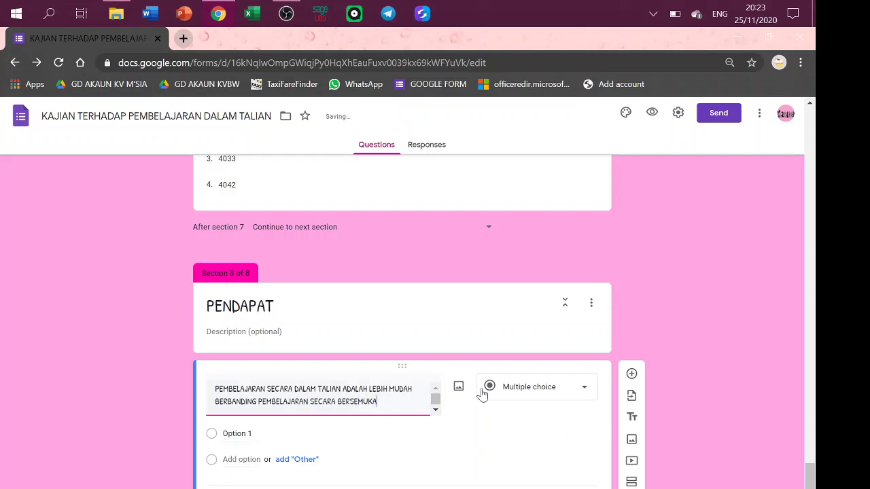
Turn PENDAPAT into a 1–5 linear scale with value 1 labelled 'SANGAT TIDAK SETUJU'.
{"action": "left_click", "coordinate": [521, 391]}
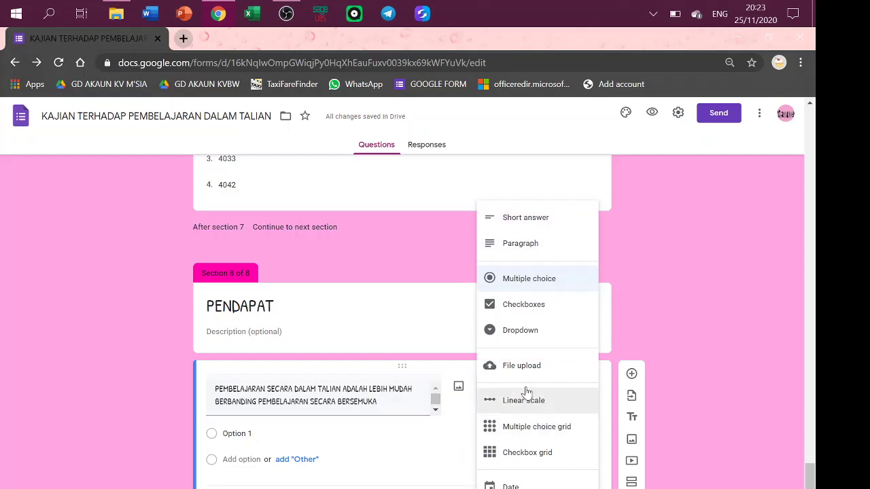
{"action": "left_click", "coordinate": [527, 401]}
{"action": "left_click", "coordinate": [246, 474]}
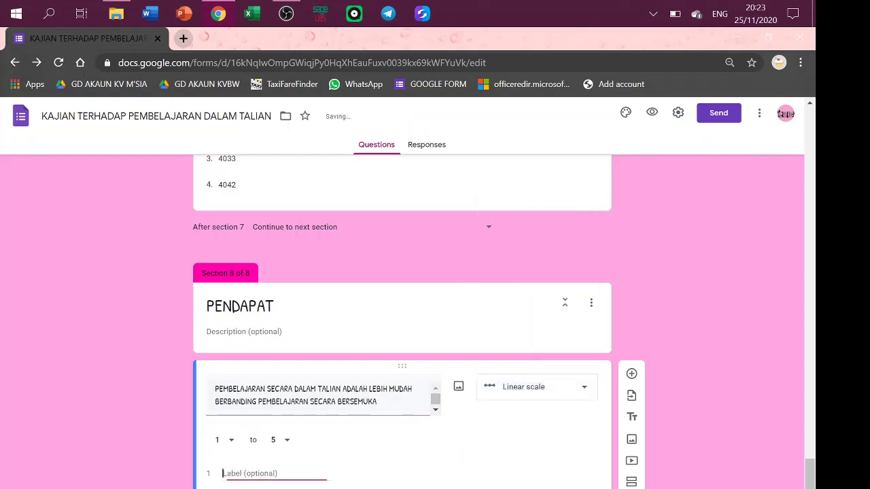
{"action": "type", "text": "SE"}
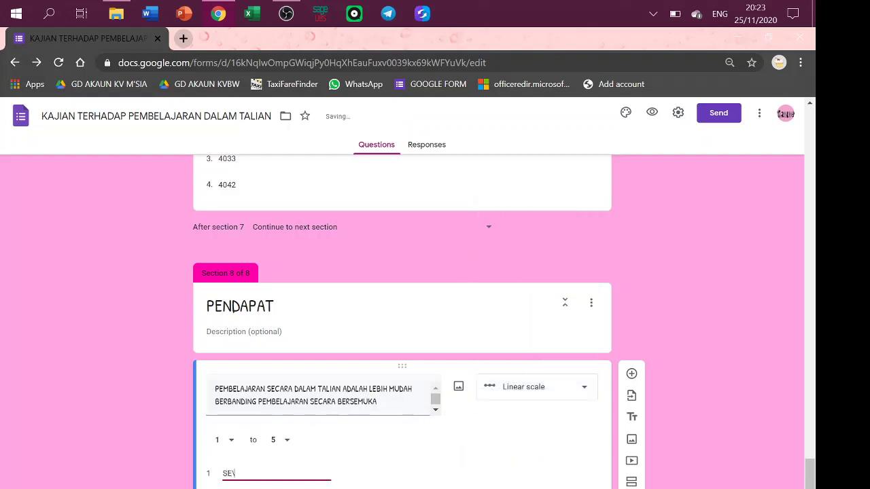
{"action": "type", "text": "ANGAT TIDAK SETUJU"}
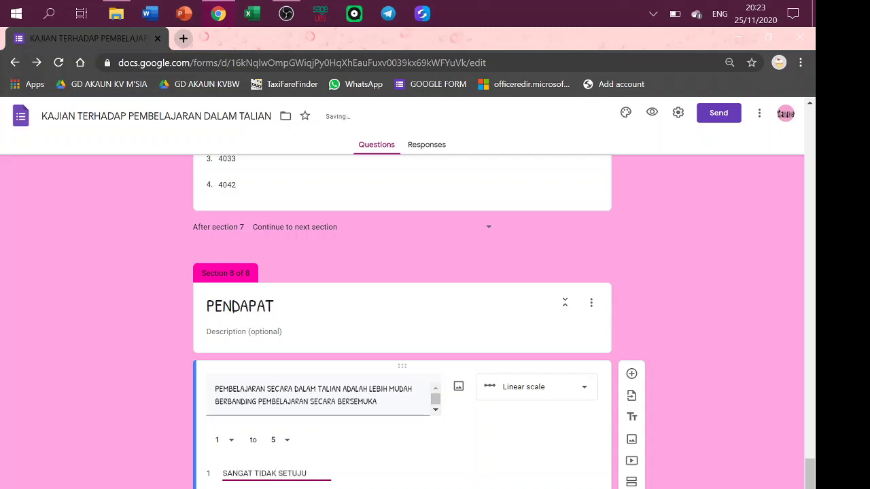
{"action": "key", "text": "Tab"}
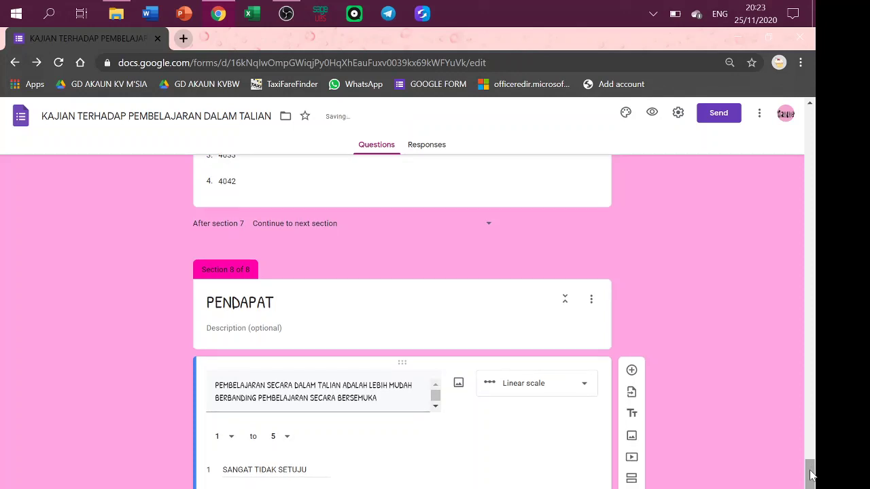
{"action": "left_click_drag", "start_coordinate": [811, 479], "coordinate": [767, 230]}
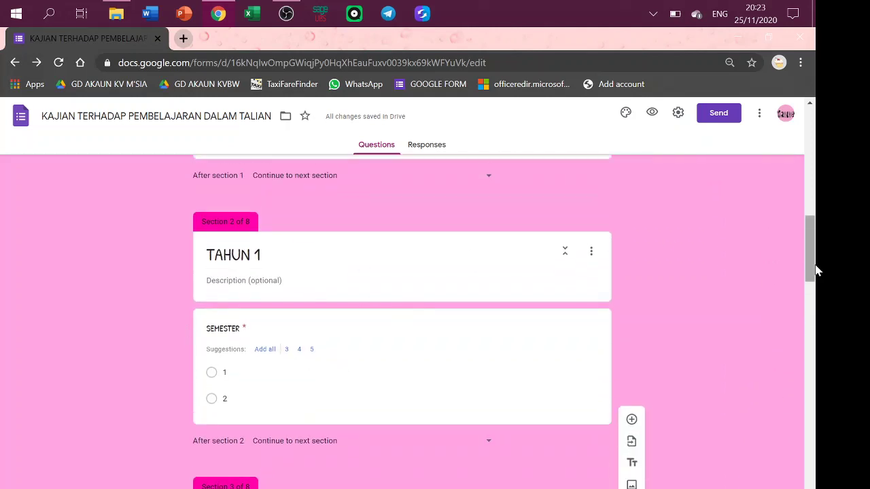
Enable 'Go to section based on answer' on the TAHUN question.
{"action": "left_click_drag", "start_coordinate": [811, 273], "coordinate": [806, 239]}
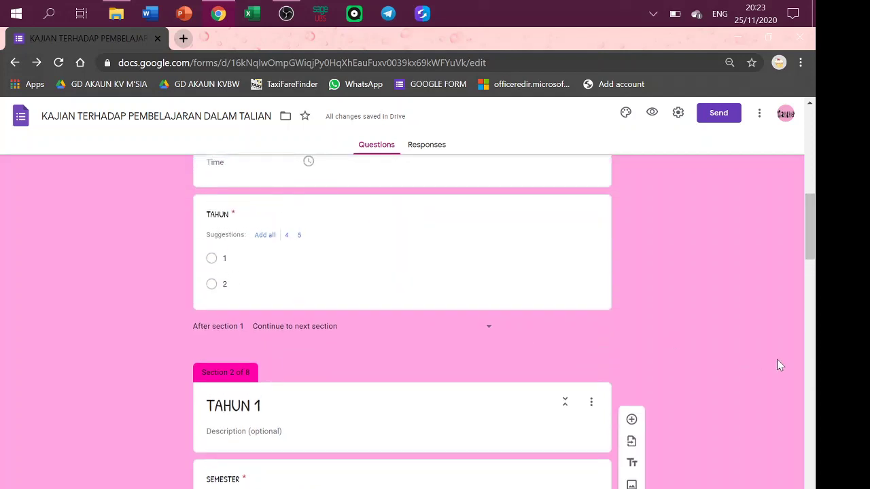
{"action": "left_click_drag", "start_coordinate": [815, 231], "coordinate": [816, 289]}
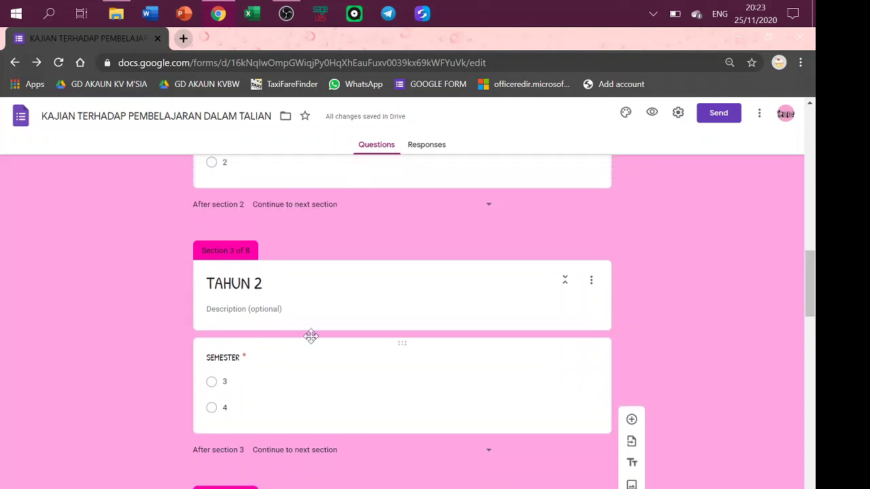
{"action": "left_click_drag", "start_coordinate": [814, 297], "coordinate": [805, 234]}
{"action": "left_click", "coordinate": [403, 253]}
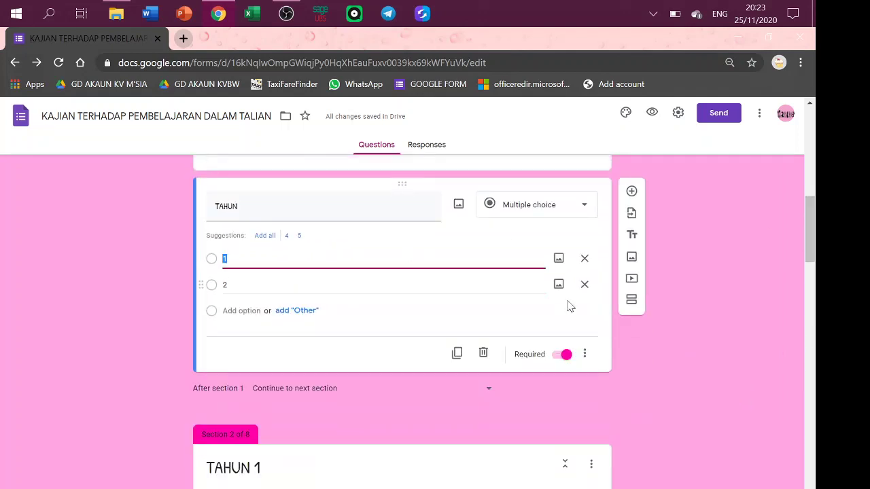
{"action": "left_click", "coordinate": [584, 355]}
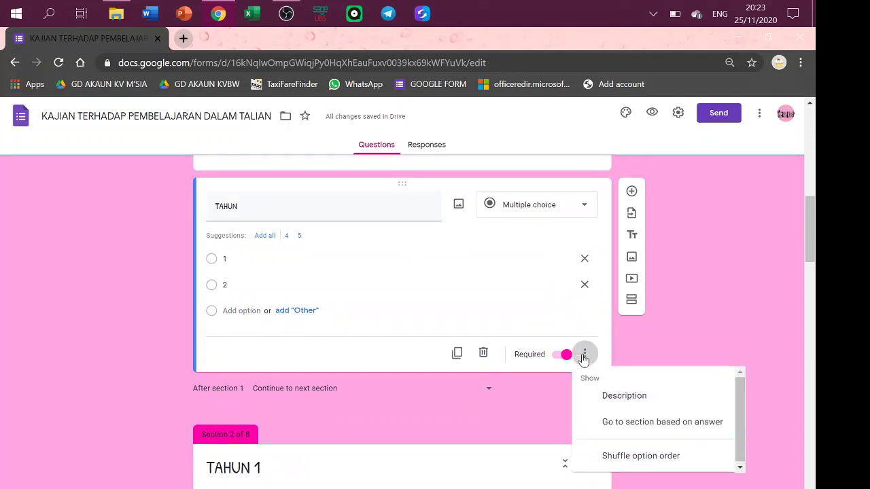
{"action": "left_click", "coordinate": [650, 431]}
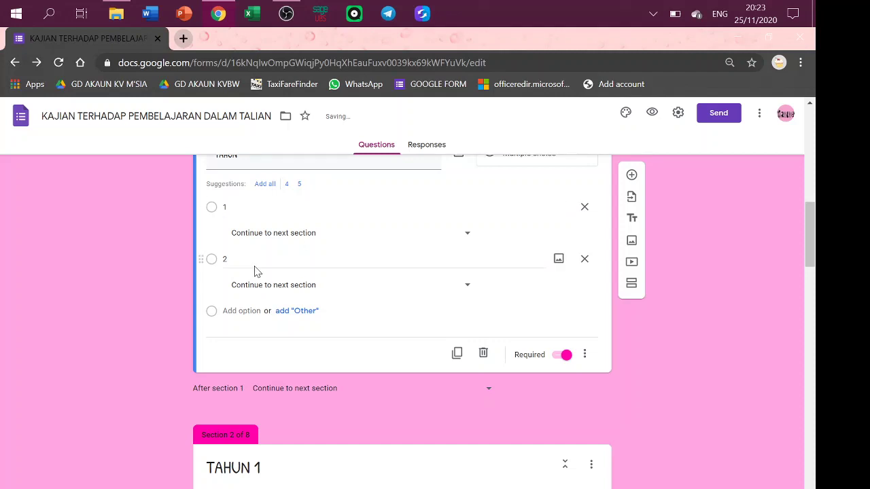
Send TAHUN answer 1 to section 2 (TAHUN 1) and answer 2 to section 3 (TAHUN 2).
{"action": "left_click", "coordinate": [469, 237]}
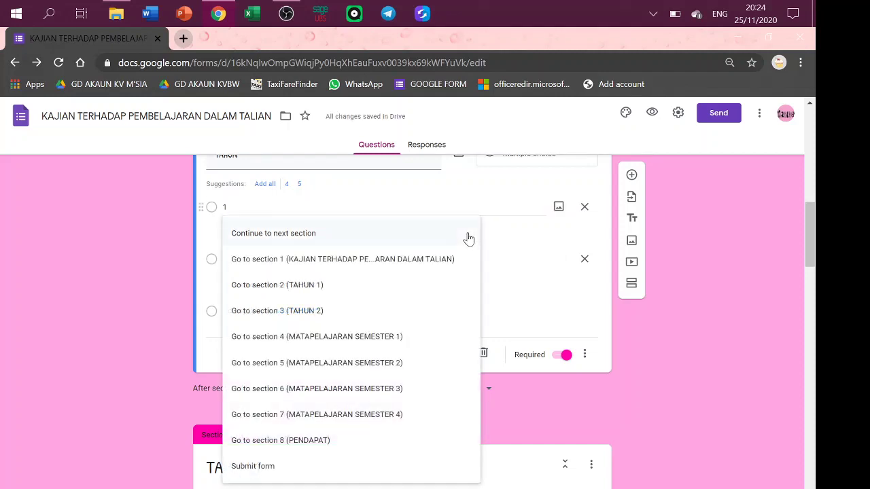
{"action": "left_click", "coordinate": [372, 288]}
{"action": "left_click", "coordinate": [464, 287]}
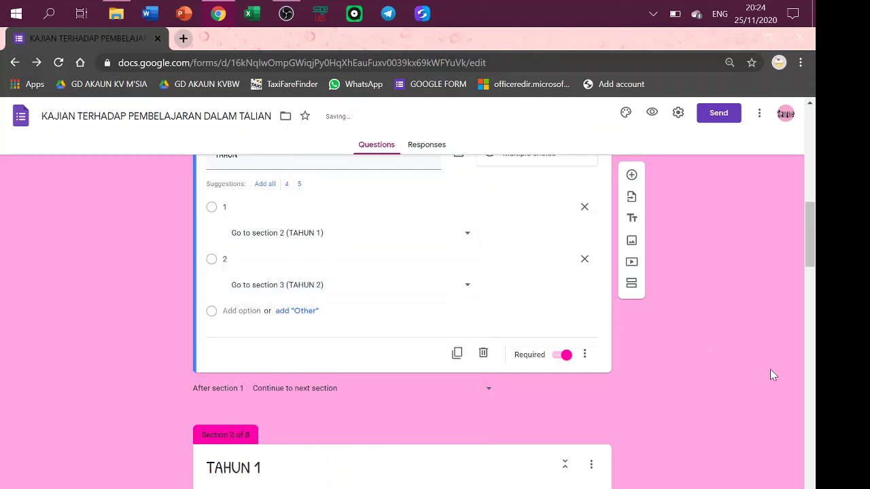
{"action": "left_click_drag", "start_coordinate": [814, 239], "coordinate": [814, 279]}
Enable 'Go to section based on answer' on the TAHUN 1 SEMESTER question.
{"action": "left_click", "coordinate": [529, 310]}
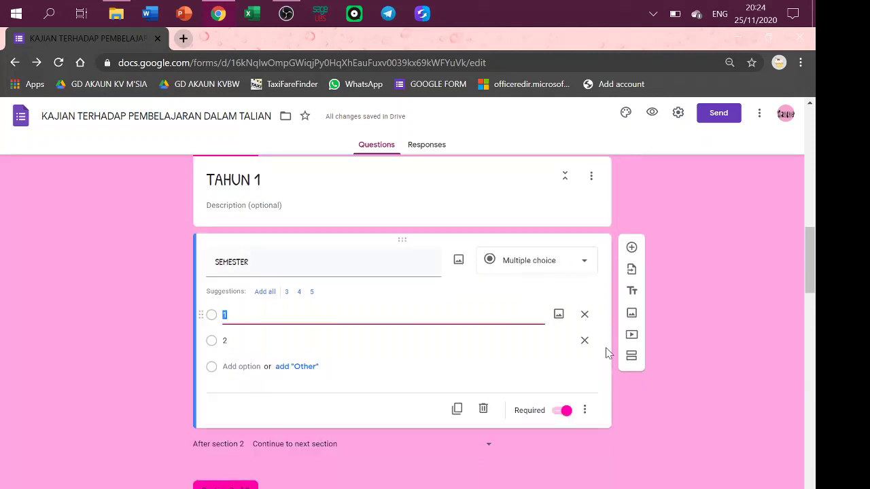
{"action": "left_click", "coordinate": [585, 409]}
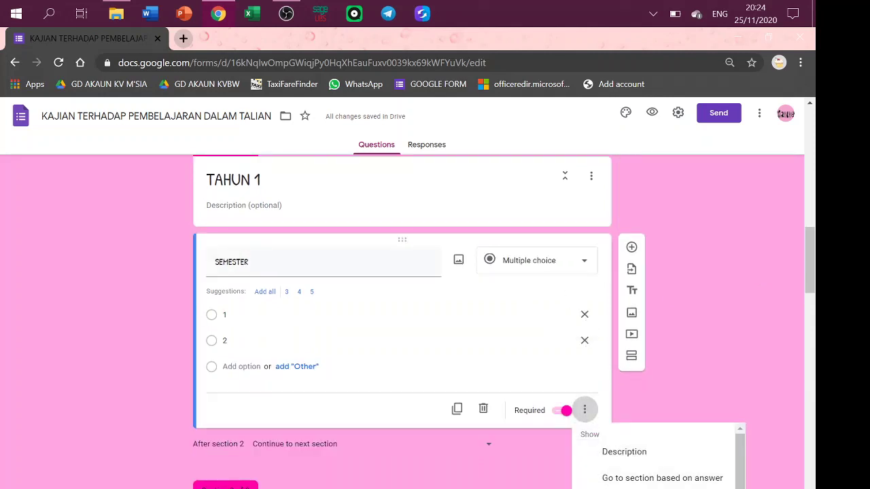
{"action": "left_click", "coordinate": [622, 485]}
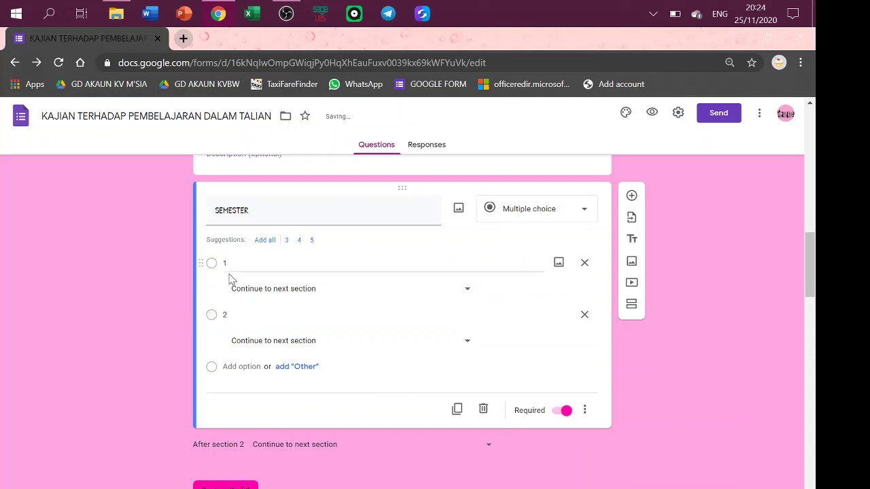
Send semester 1 to section 4 and semester 2 to section 5 (MATAPELAJARAN SEMESTER 2).
{"action": "left_click", "coordinate": [468, 289]}
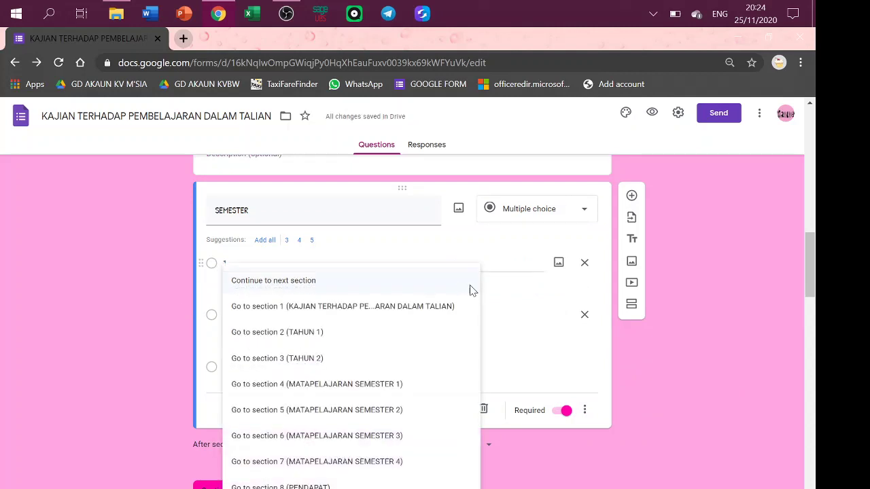
{"action": "left_click", "coordinate": [358, 386]}
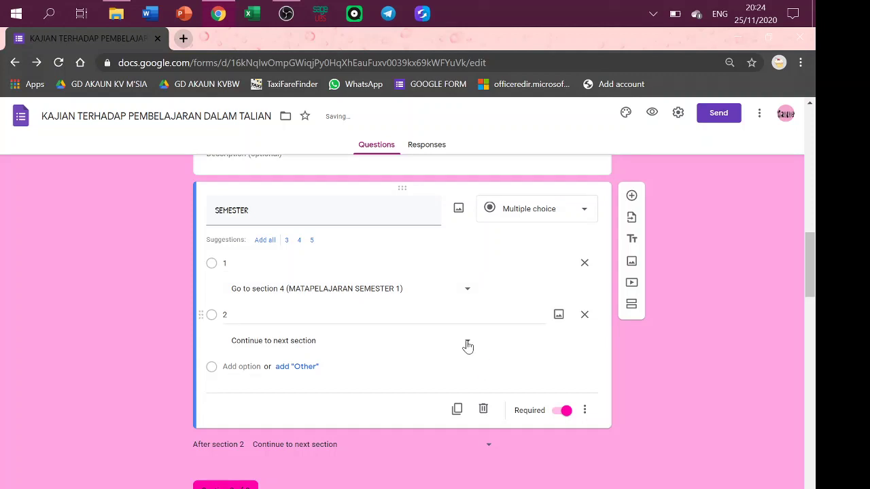
{"action": "left_click", "coordinate": [468, 346]}
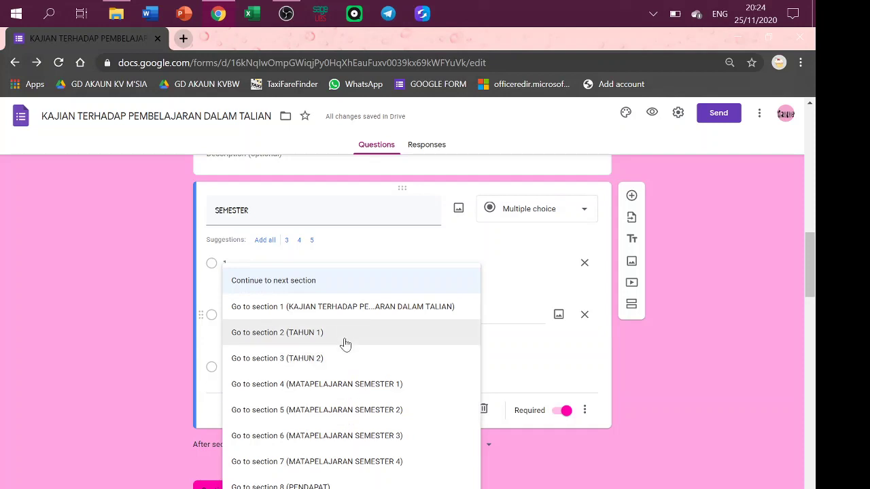
{"action": "left_click", "coordinate": [338, 410]}
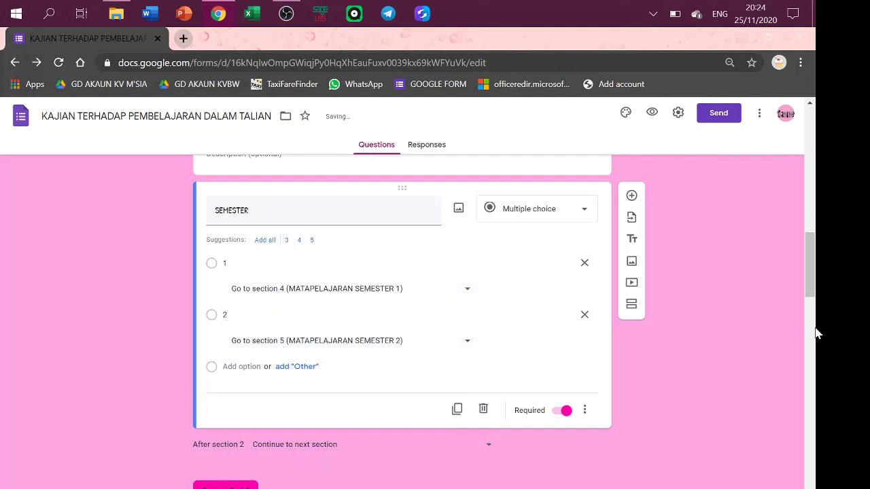
{"action": "left_click_drag", "start_coordinate": [817, 281], "coordinate": [812, 336]}
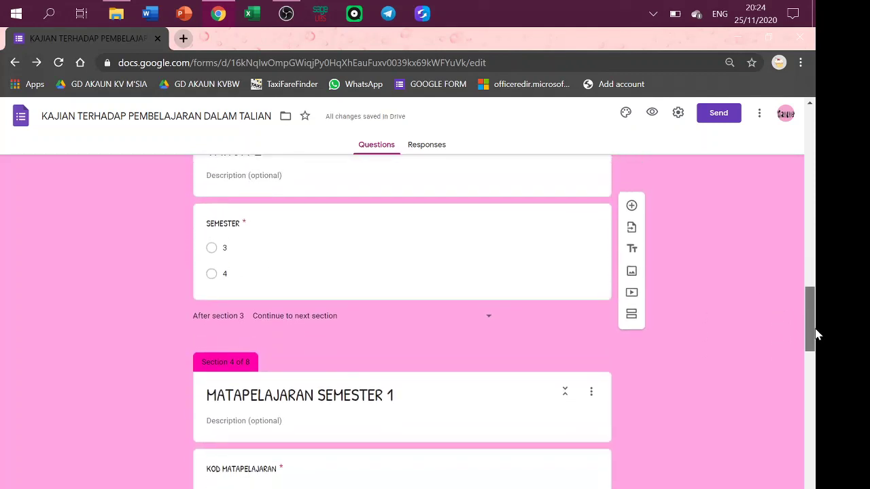
Enable 'Go to section based on answer' on section 3's SEMESTER question.
{"action": "left_click", "coordinate": [528, 234]}
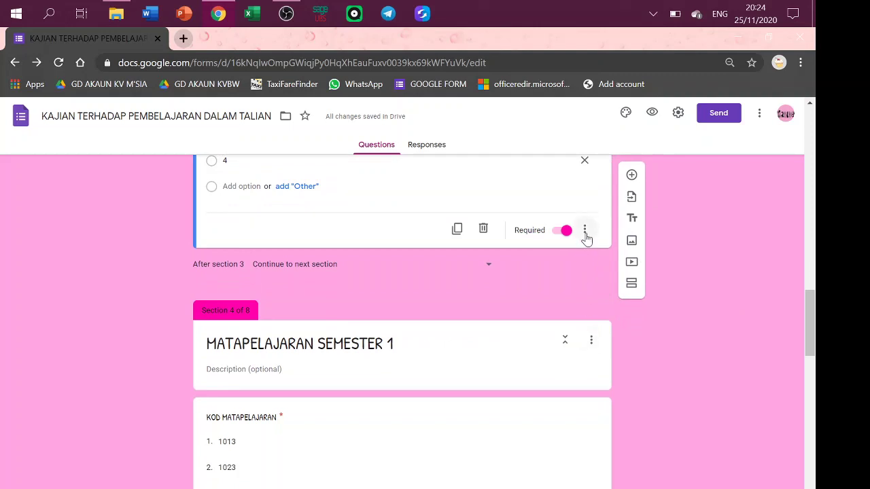
{"action": "left_click", "coordinate": [585, 231]}
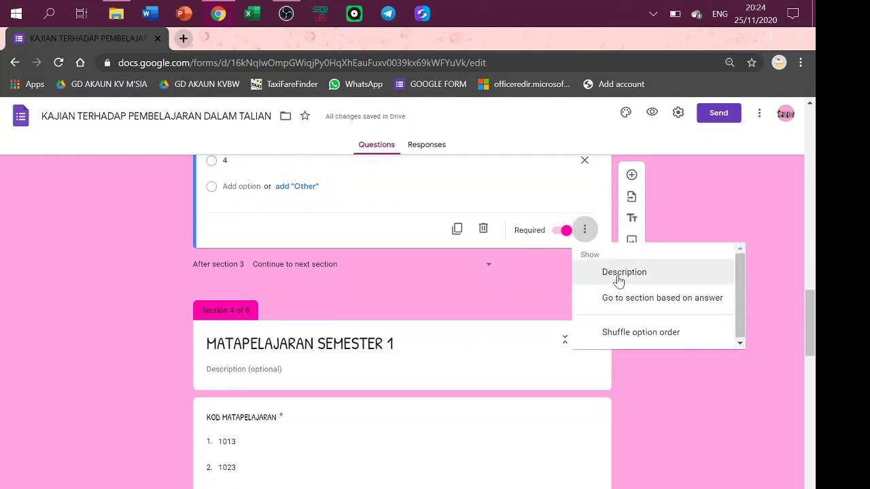
{"action": "left_click", "coordinate": [615, 299]}
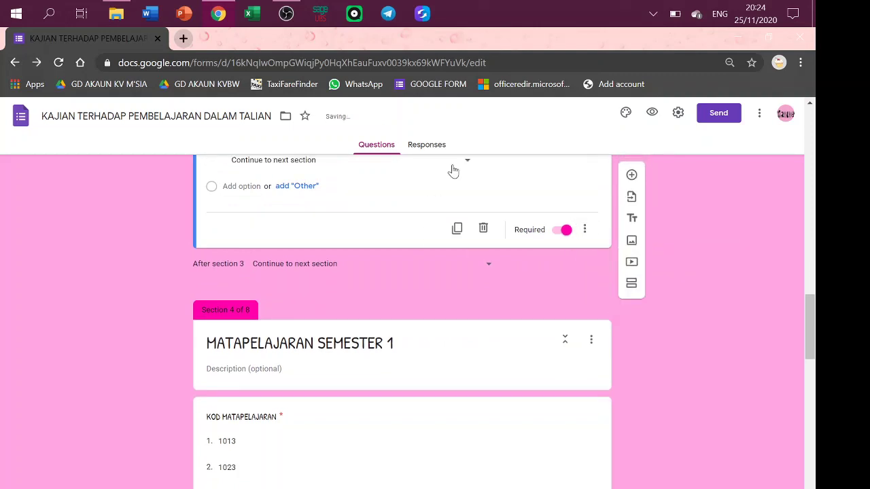
{"action": "scroll", "coordinate": [806, 316], "scroll_direction": "up", "scroll_amount": 2}
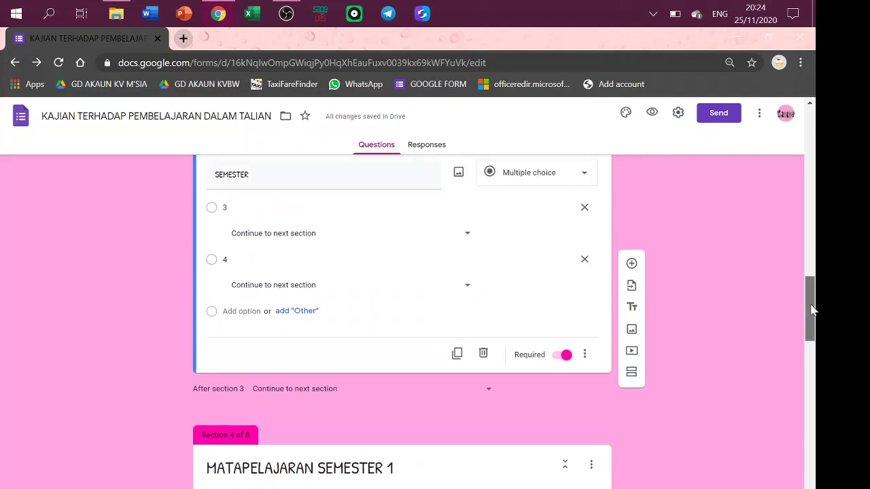
Send answer 3 to section 6 and answer 4 to section 7 (MATAPELAJARAN SEMESTER 3/4).
{"action": "left_click", "coordinate": [467, 247]}
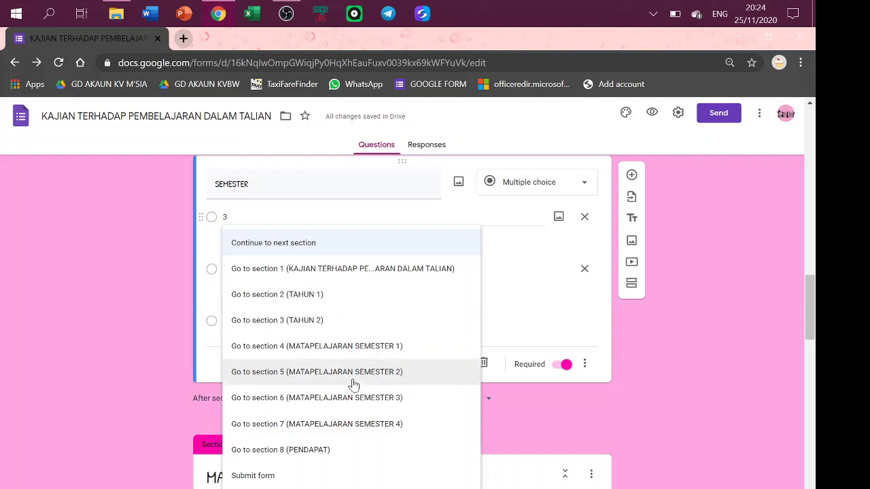
{"action": "left_click", "coordinate": [350, 400]}
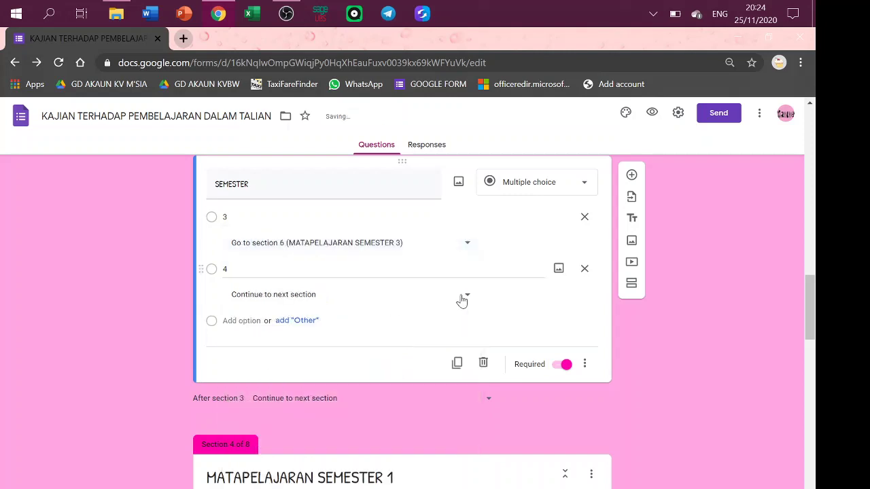
{"action": "left_click", "coordinate": [461, 295]}
{"action": "left_click", "coordinate": [363, 462]}
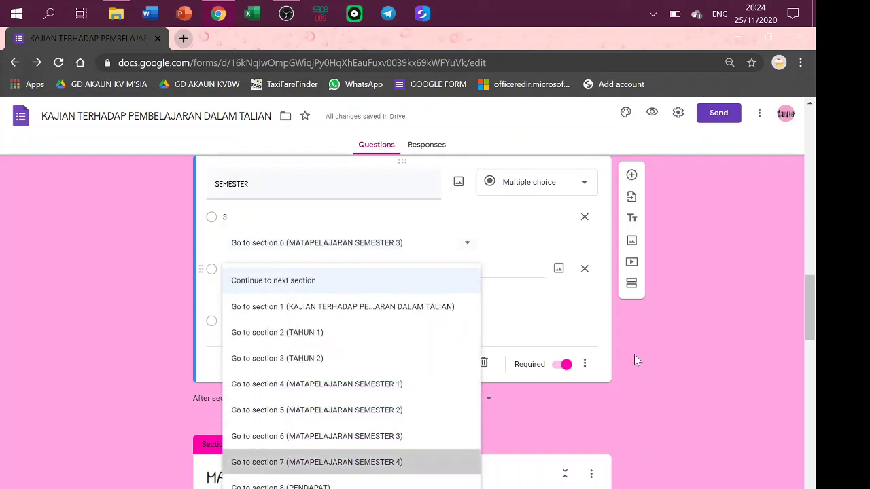
{"action": "left_click_drag", "start_coordinate": [810, 285], "coordinate": [809, 114]}
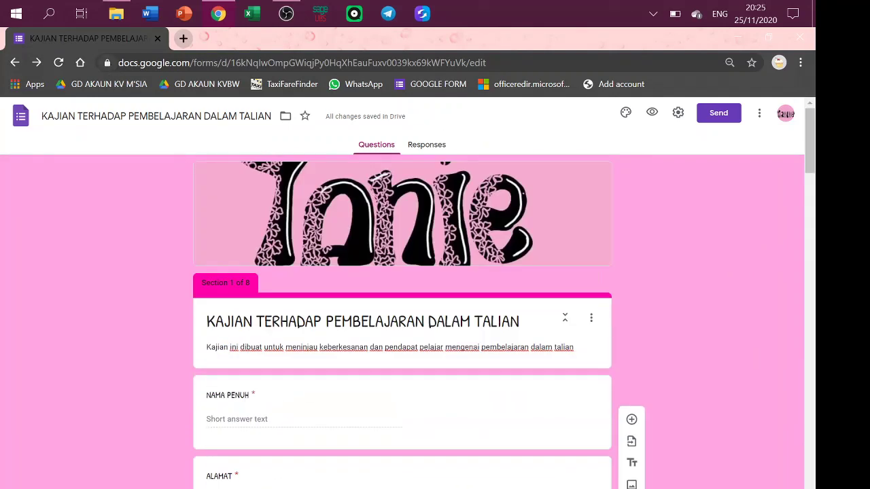
Preview the form and enter the respondent's full name in NAMA PENUH.
{"action": "left_click", "coordinate": [652, 112]}
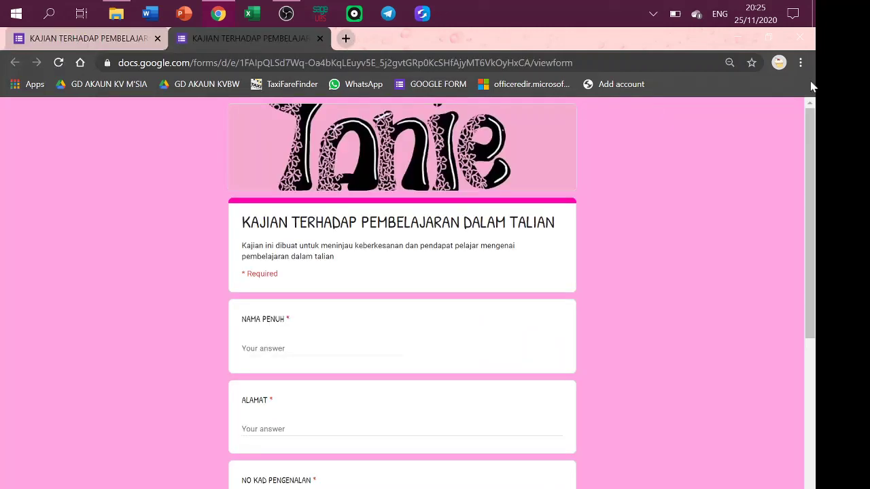
{"action": "left_click_drag", "start_coordinate": [809, 140], "coordinate": [791, 210]}
{"action": "left_click", "coordinate": [244, 210]}
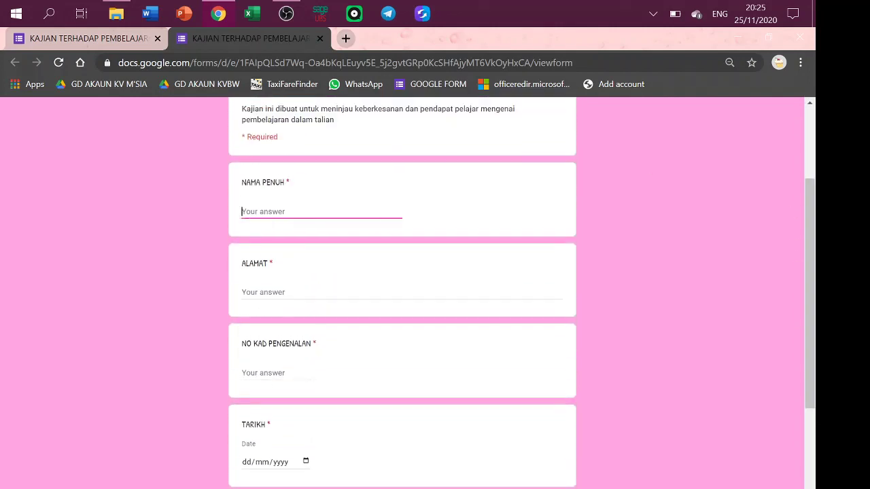
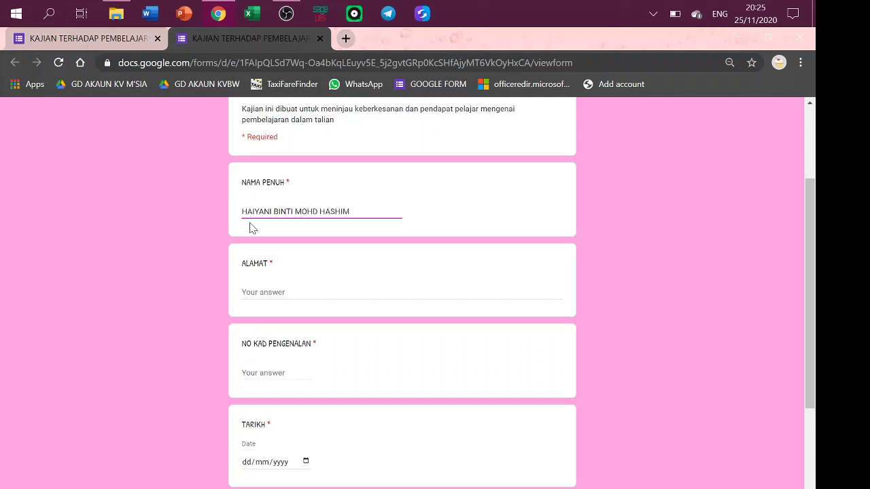
{"action": "left_click", "coordinate": [259, 306]}
Fill in the respondent's multi-line postal address in the ALAMAT field.
{"action": "left_click", "coordinate": [268, 287]}
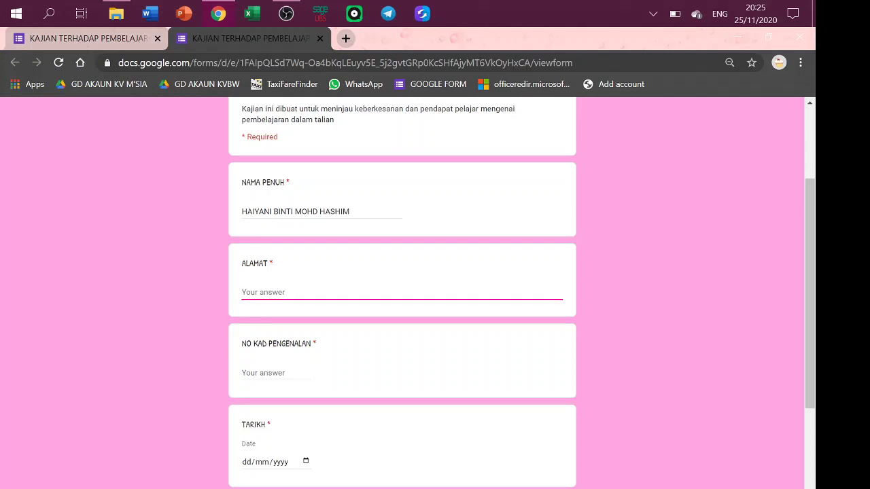
{"action": "type", "text": "KOLEJ VOKASIONAL BUTTERWOR"}
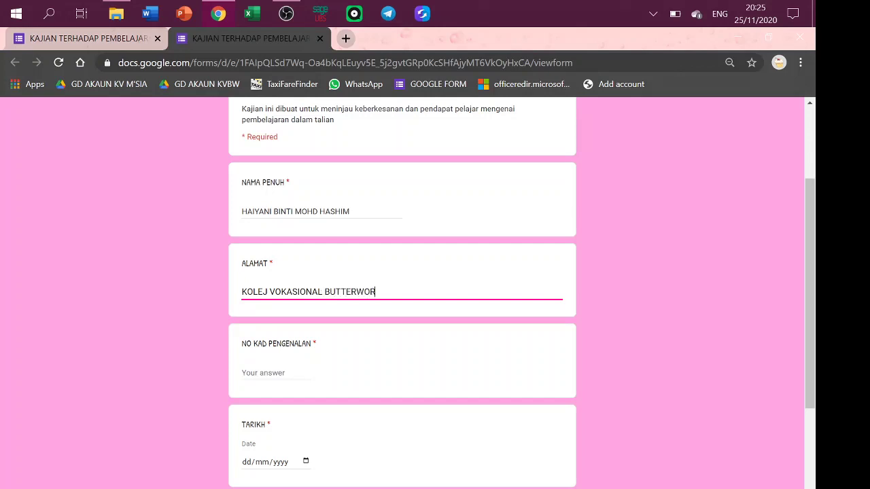
{"action": "type", "text": "TH"}
{"action": "key", "text": "Return"}
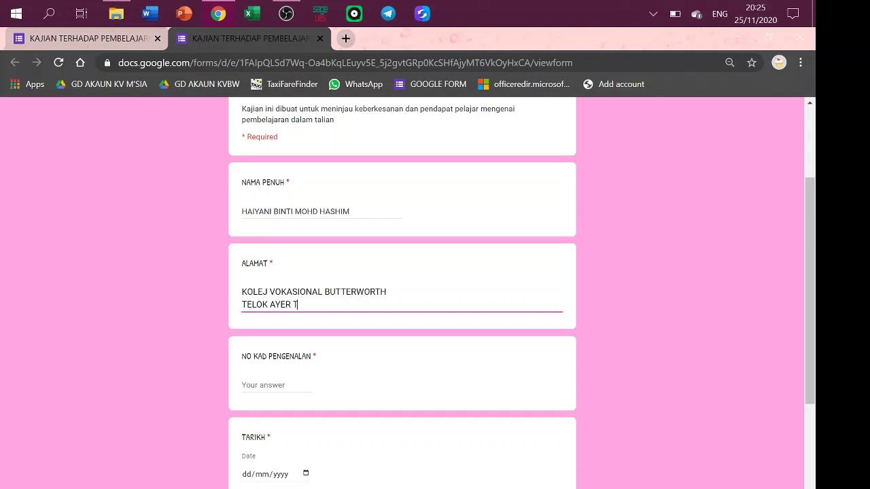
{"action": "key", "text": "Return"}
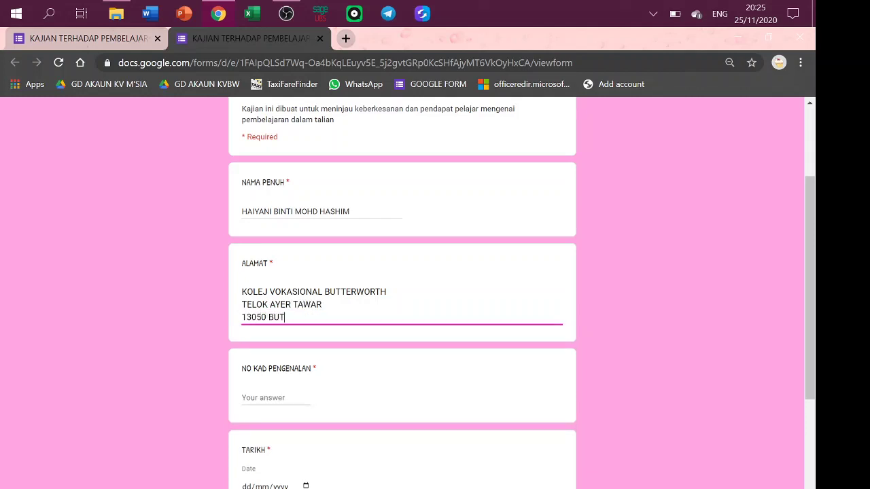
{"action": "type", "text": "13050 BUTTERWORTH"}
{"action": "key", "text": "Return"}
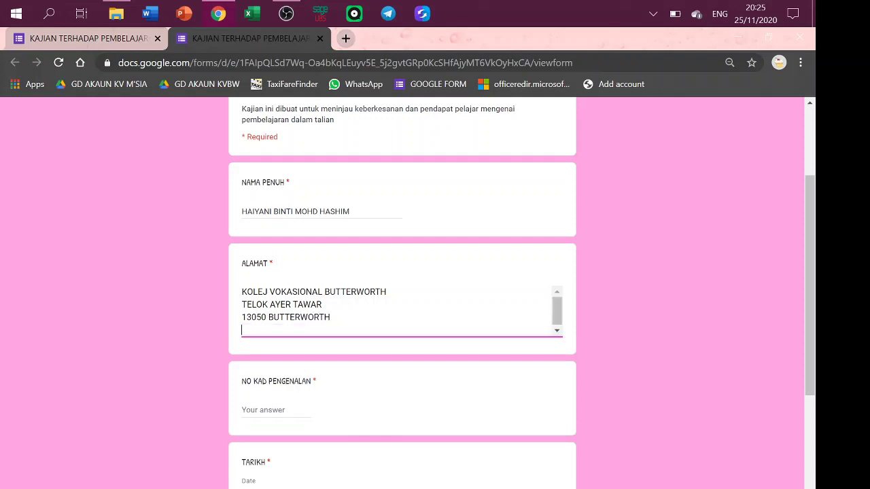
Enter the identity card number as digits only in NO KAD PENGENALAN.
{"action": "left_click", "coordinate": [284, 411]}
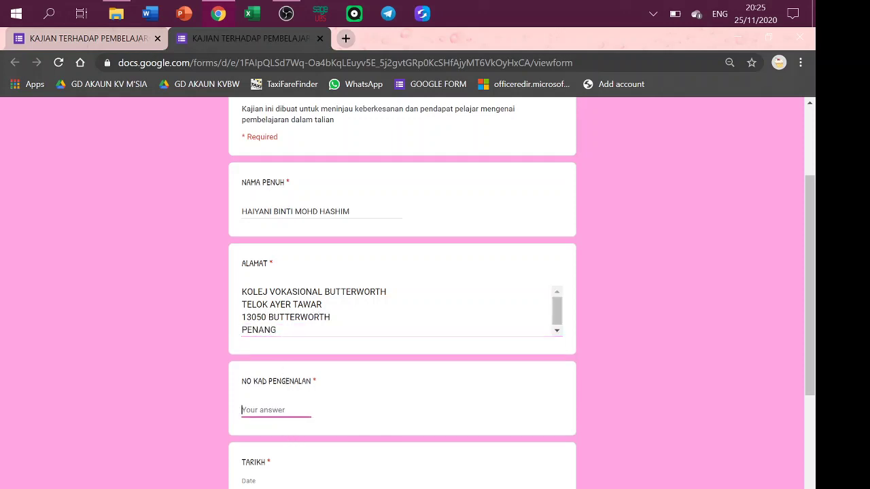
{"action": "type", "text": "900101-0"}
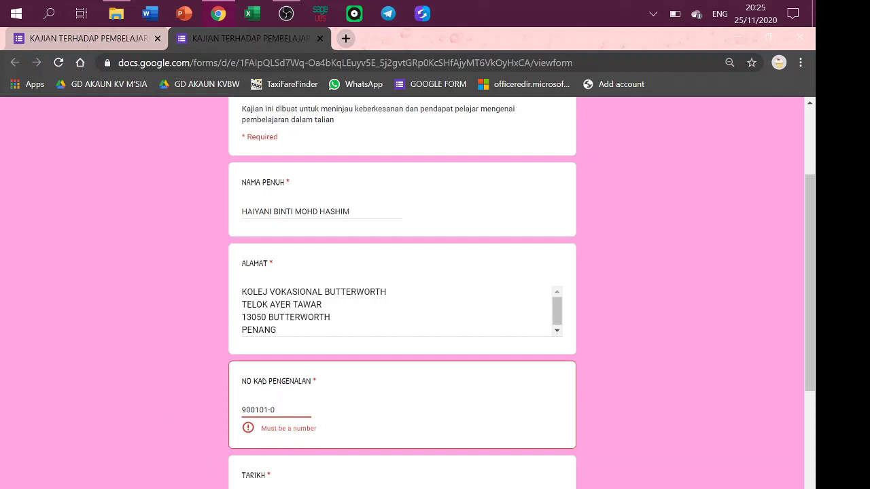
{"action": "key", "text": "BackSpace"}
{"action": "key", "text": "BackSpace"}
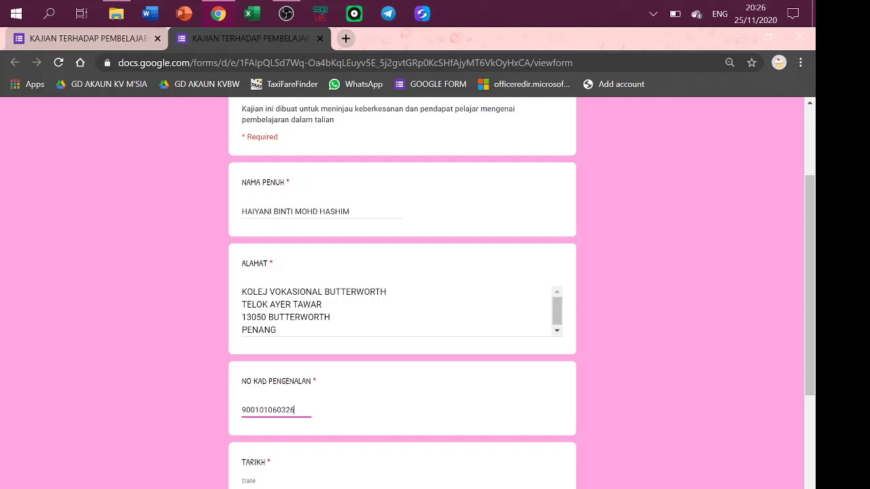
{"action": "left_click_drag", "start_coordinate": [806, 312], "coordinate": [817, 418]}
Set the TARIKH date to 25 November 2020.
{"action": "left_click", "coordinate": [290, 306]}
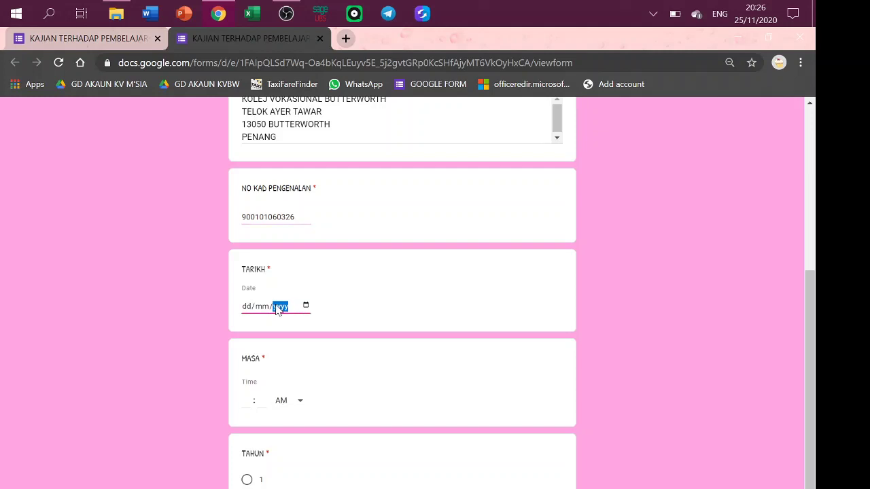
{"action": "left_click", "coordinate": [305, 305]}
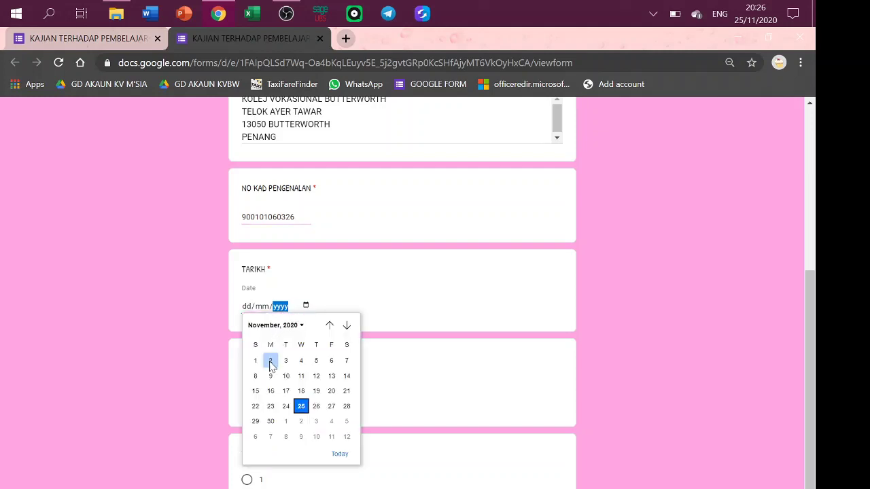
{"action": "left_click", "coordinate": [303, 408]}
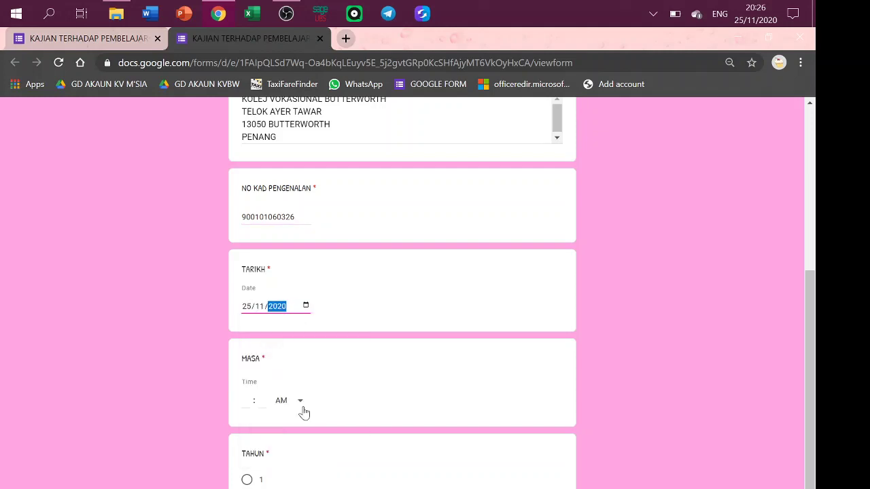
{"action": "left_click", "coordinate": [300, 406]}
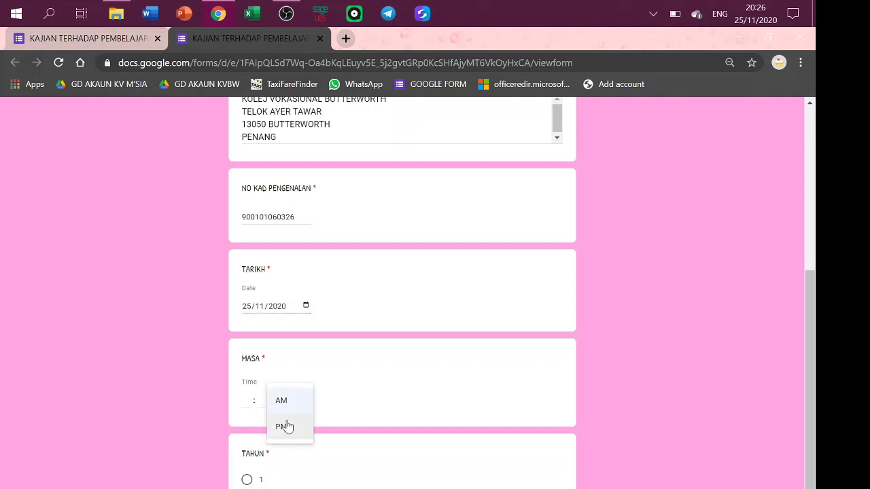
{"action": "left_click", "coordinate": [281, 401]}
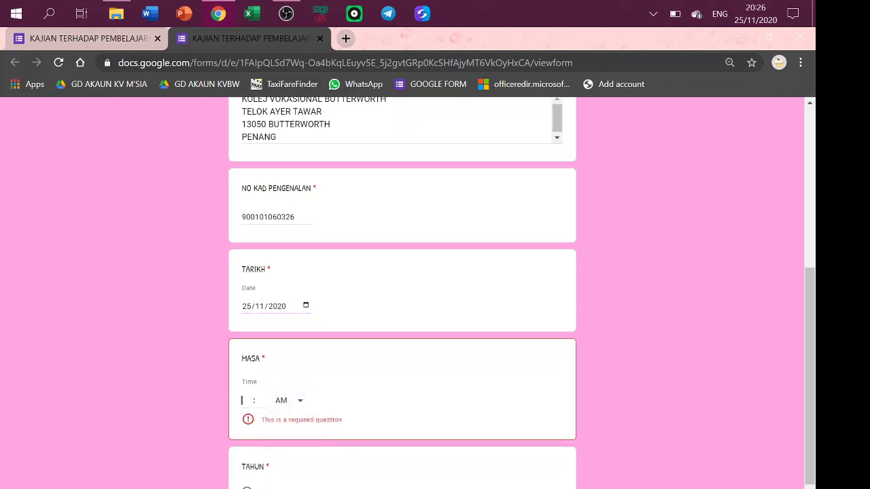
Set the time to 03:45 PM, answer 2 for TAHUN, and go to the next section.
{"action": "left_click", "coordinate": [257, 407]}
{"action": "key", "text": "Tab"}
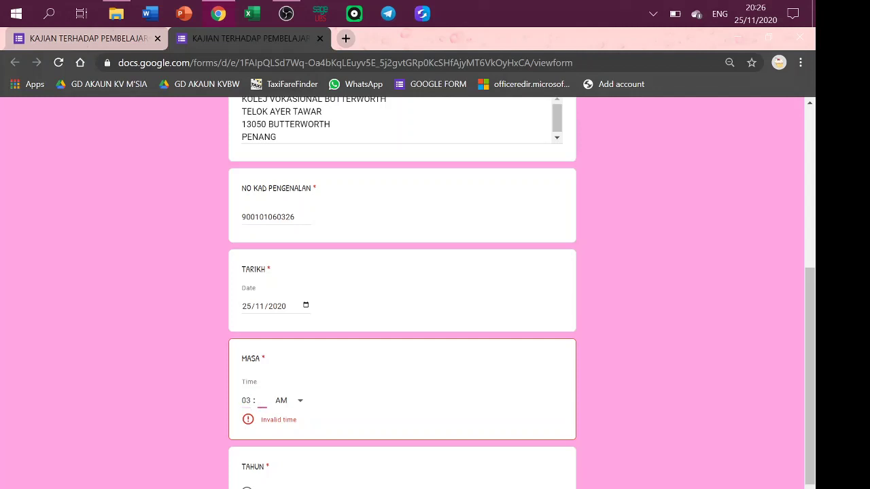
{"action": "type", "text": "45"}
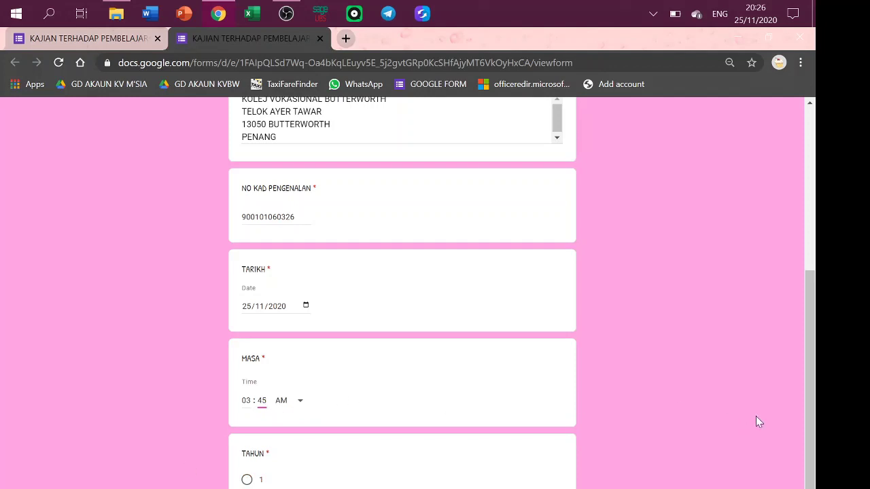
{"action": "scroll", "coordinate": [813, 429], "scroll_direction": "down", "scroll_amount": 2}
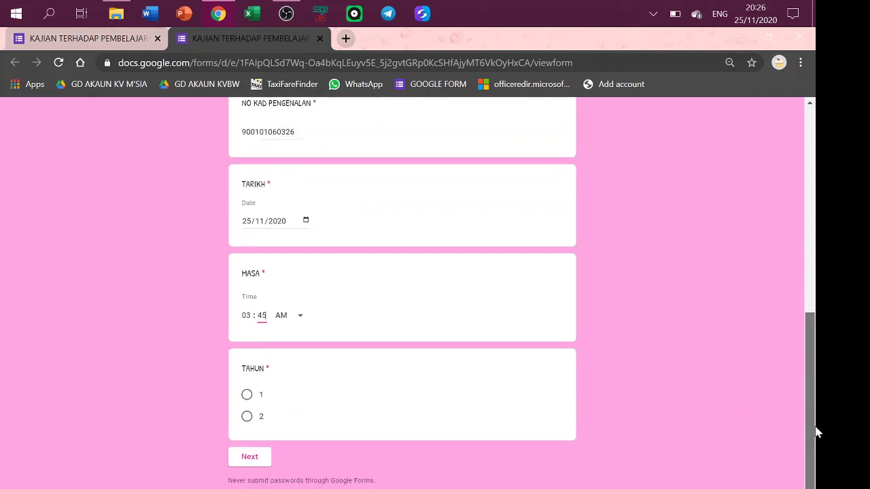
{"action": "left_click", "coordinate": [285, 316]}
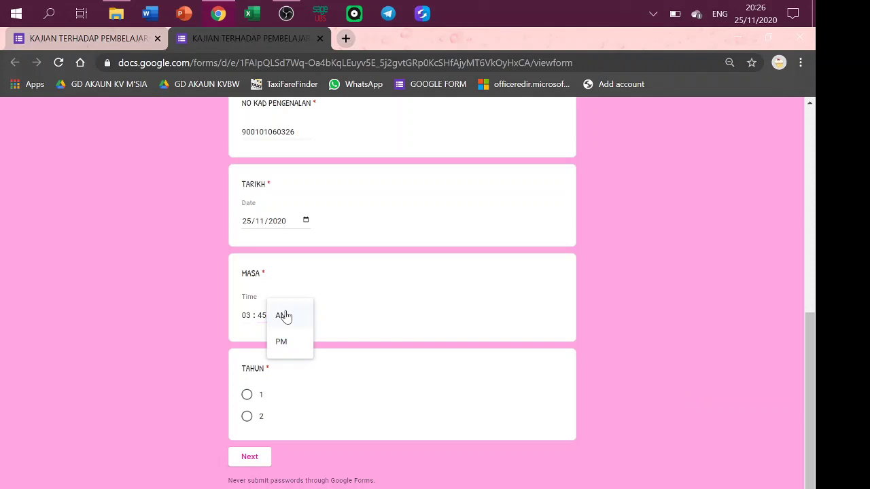
{"action": "left_click", "coordinate": [283, 347]}
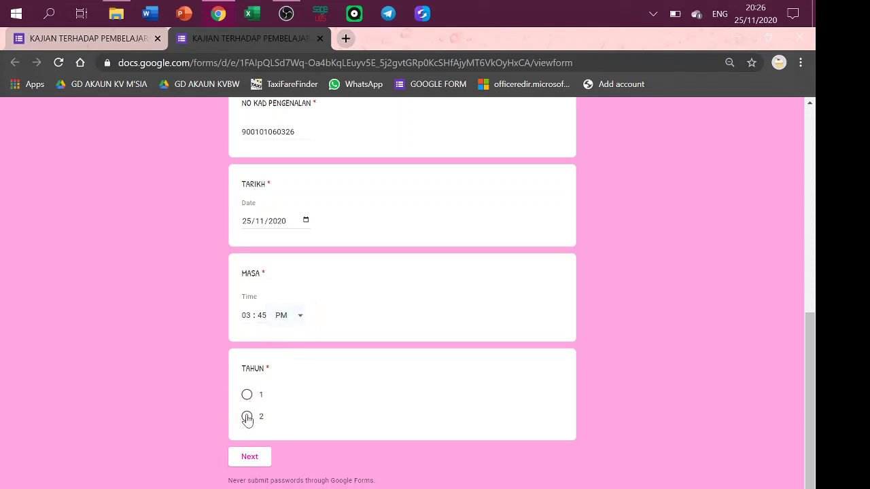
{"action": "left_click", "coordinate": [247, 417]}
{"action": "left_click", "coordinate": [256, 460]}
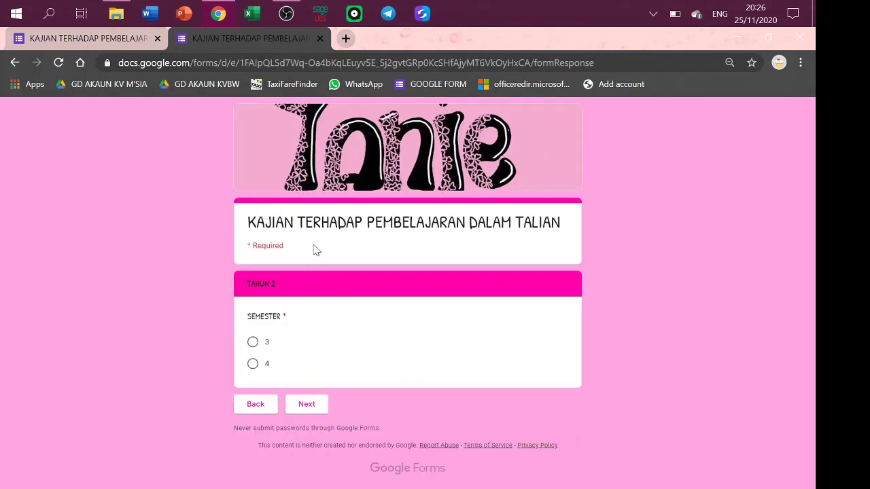
Answer semester 4 and course code 4033, advancing to the opinion section.
{"action": "left_click", "coordinate": [253, 365]}
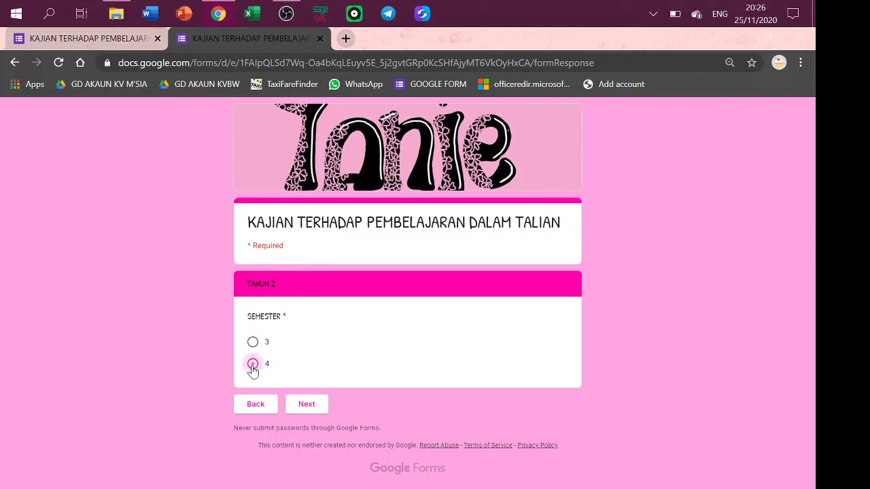
{"action": "left_click", "coordinate": [307, 404]}
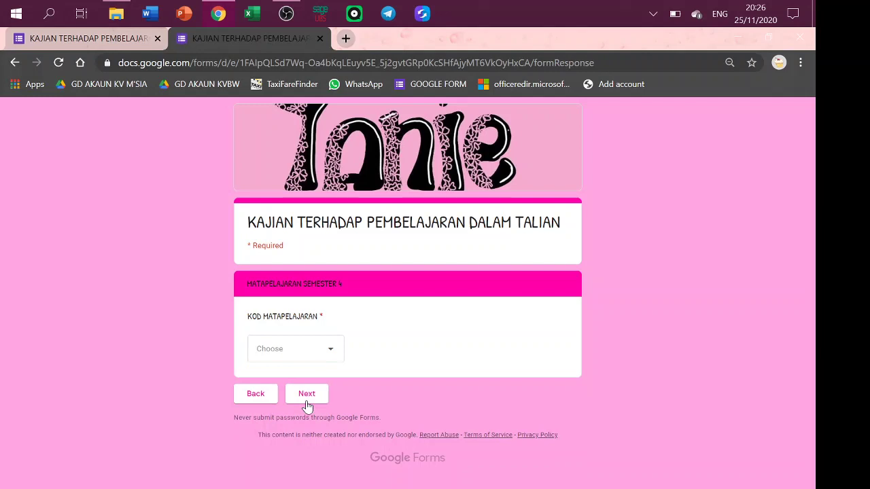
{"action": "left_click", "coordinate": [319, 351]}
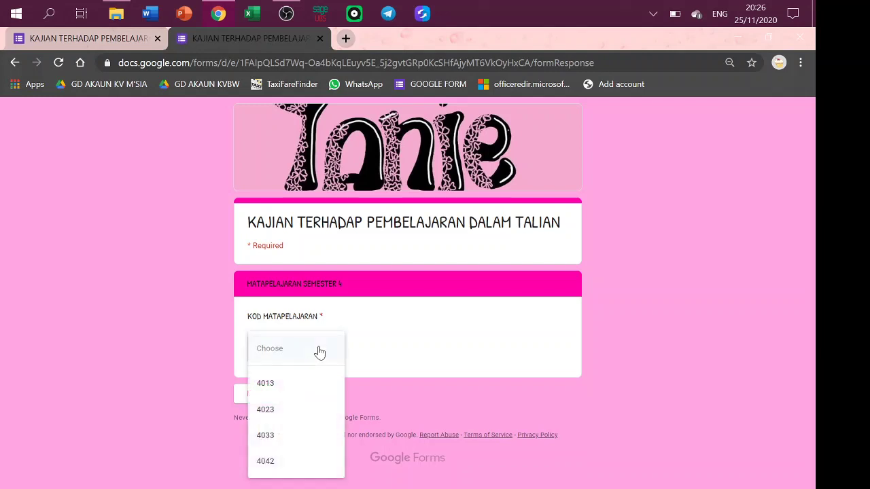
{"action": "left_click", "coordinate": [273, 436]}
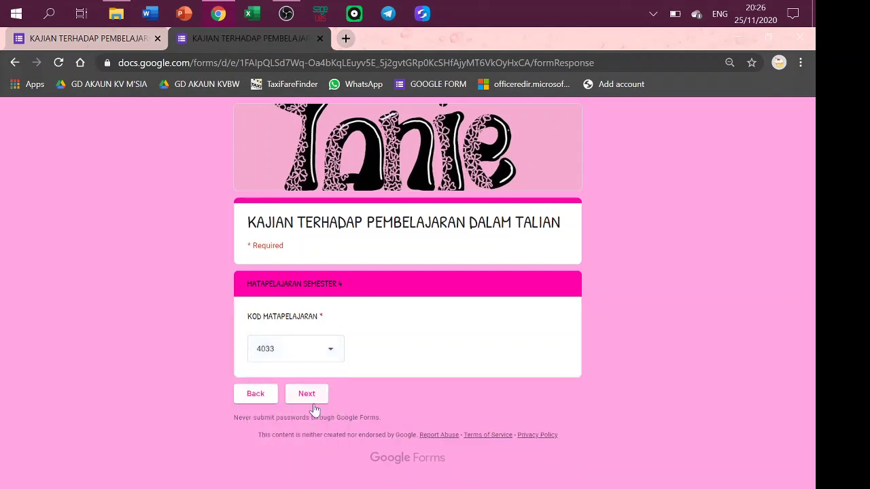
{"action": "left_click", "coordinate": [306, 394]}
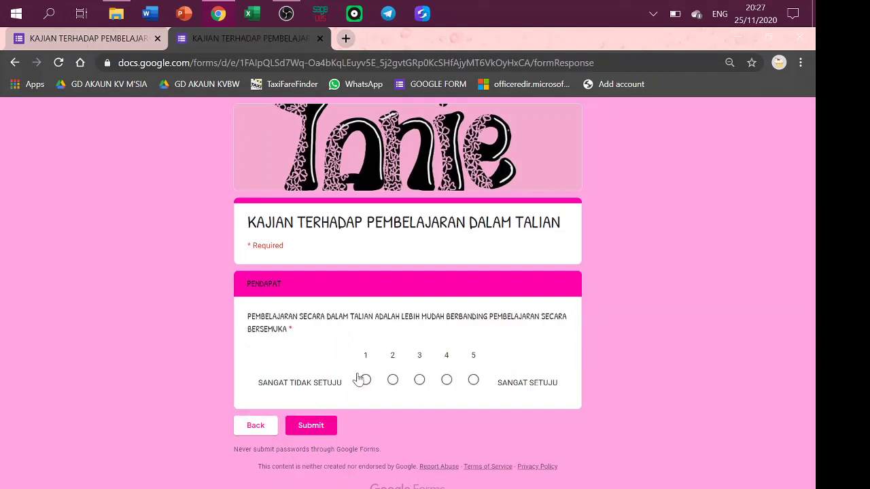
Rate the PENDAPAT statement 5, submit, and start another blank response.
{"action": "left_click", "coordinate": [473, 380]}
{"action": "left_click", "coordinate": [311, 426]}
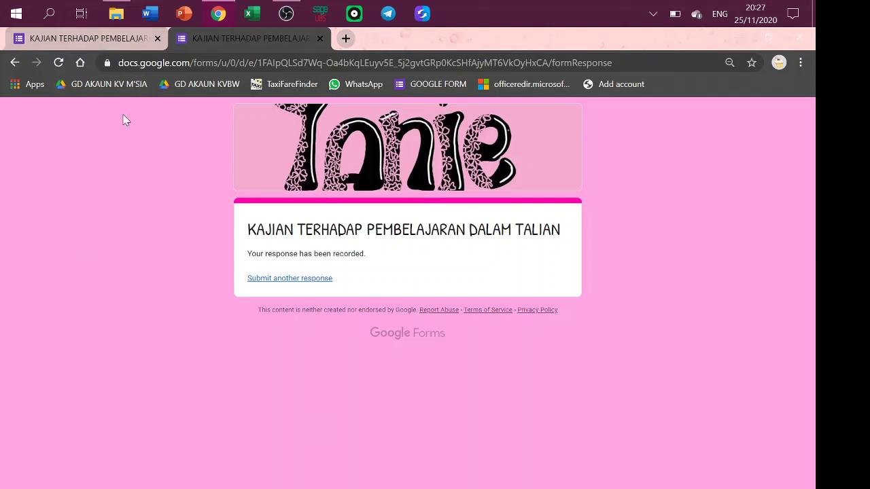
{"action": "left_click", "coordinate": [293, 283]}
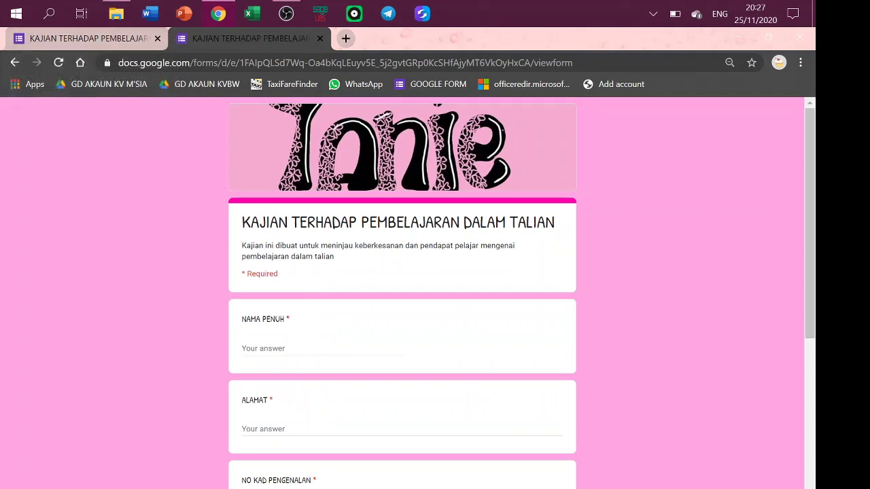
Reload the form editor and open its Responses tab showing 1 response.
{"action": "left_click", "coordinate": [76, 46]}
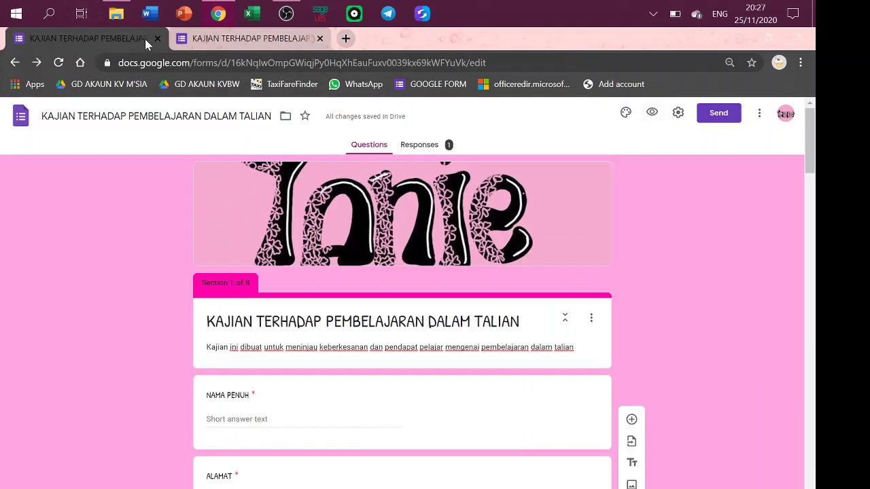
{"action": "left_click", "coordinate": [157, 39]}
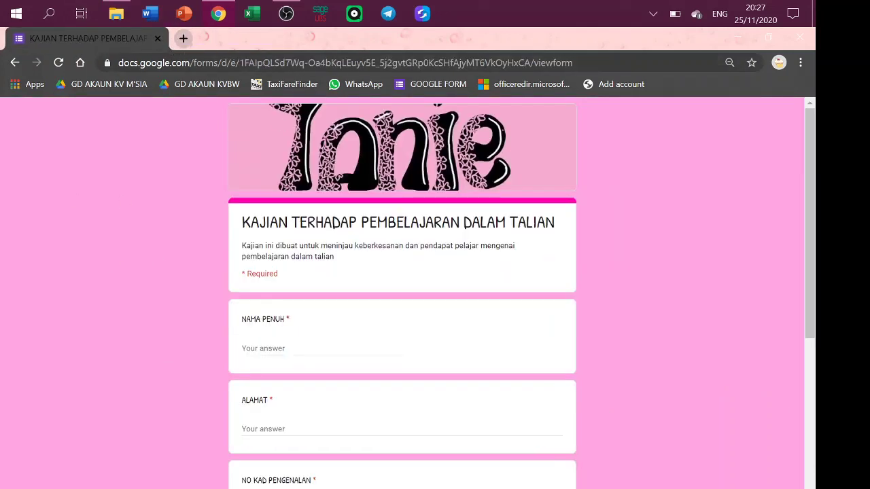
{"action": "key", "text": "F5"}
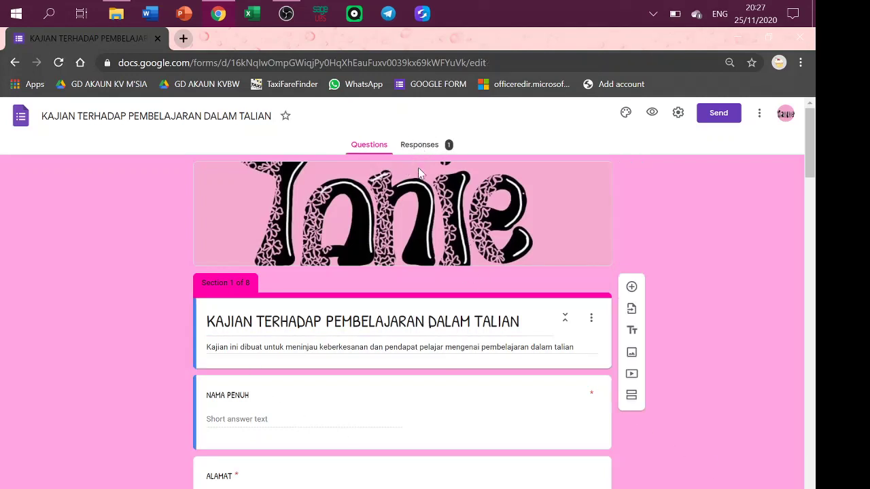
{"action": "left_click", "coordinate": [432, 148]}
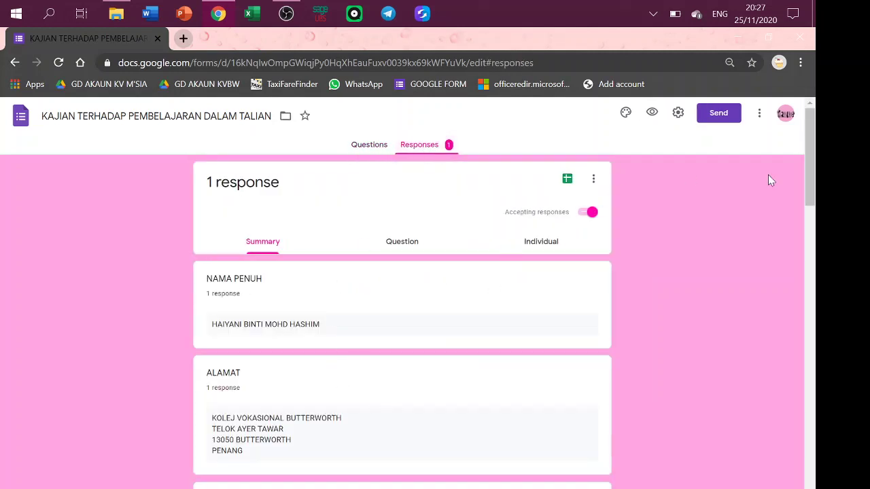
{"action": "left_click_drag", "start_coordinate": [813, 180], "coordinate": [807, 153]}
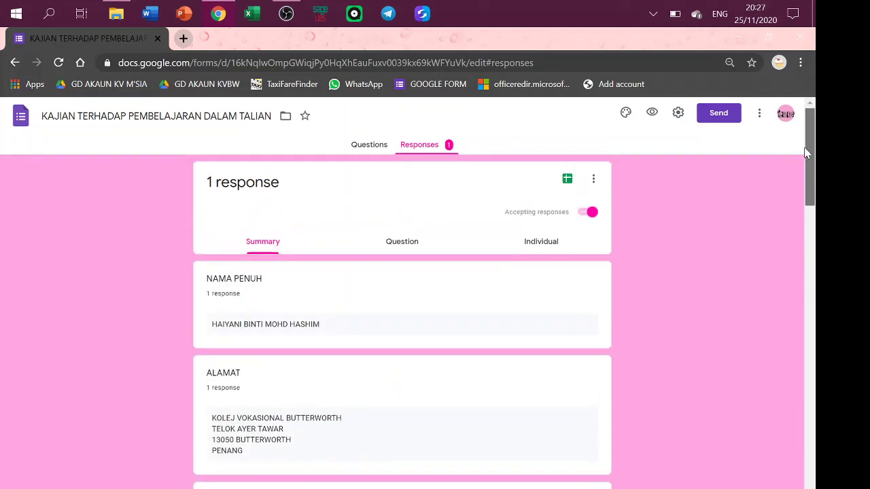
Review the response per question in the Question view.
{"action": "left_click", "coordinate": [411, 242]}
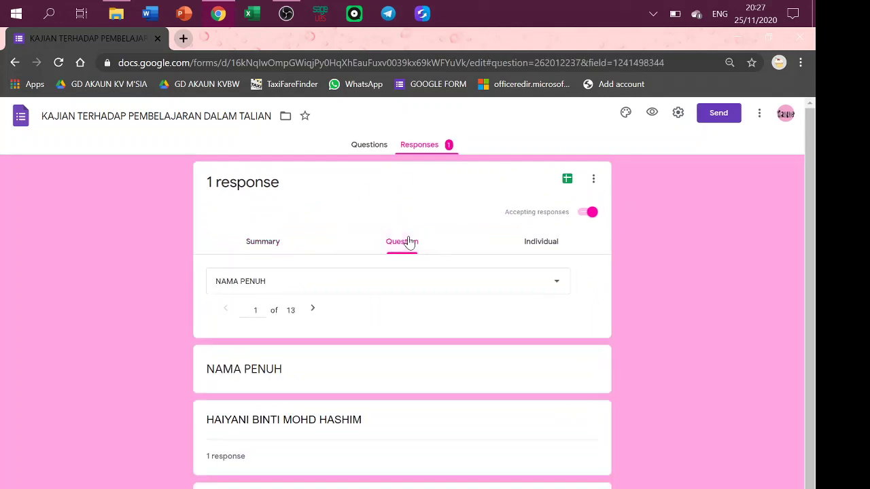
{"action": "left_click", "coordinate": [459, 286]}
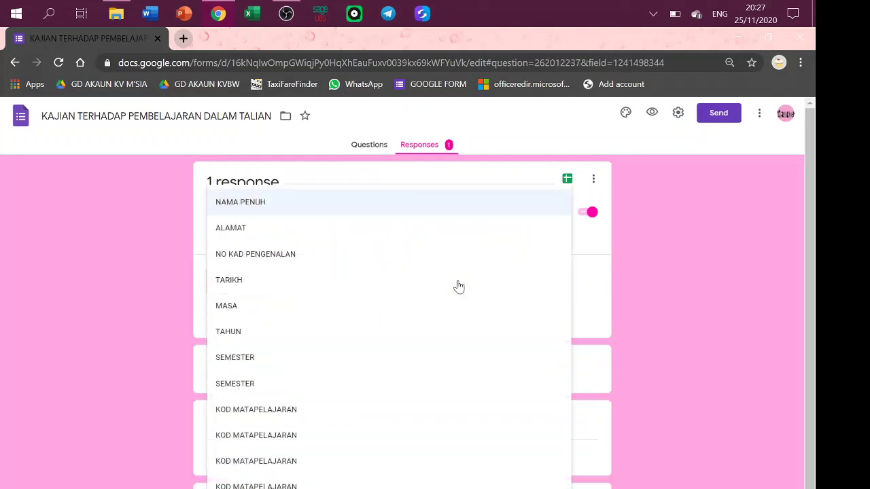
{"action": "left_click", "coordinate": [156, 244]}
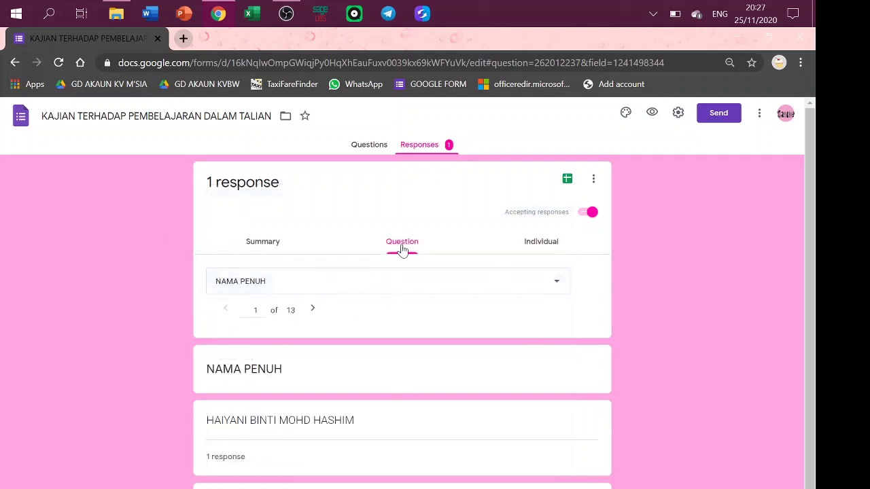
{"action": "scroll", "coordinate": [812, 293], "scroll_direction": "down", "scroll_amount": 1}
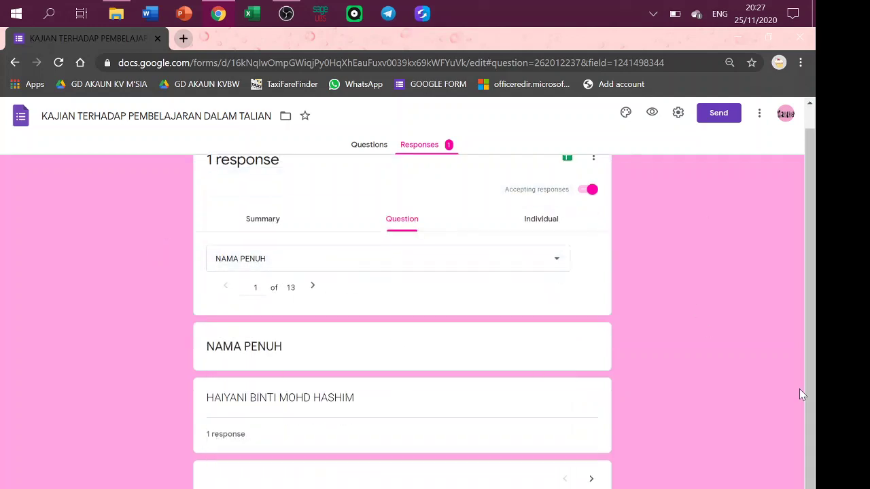
Review the single response in the Individual view, then open a new browser tab.
{"action": "left_click", "coordinate": [542, 220]}
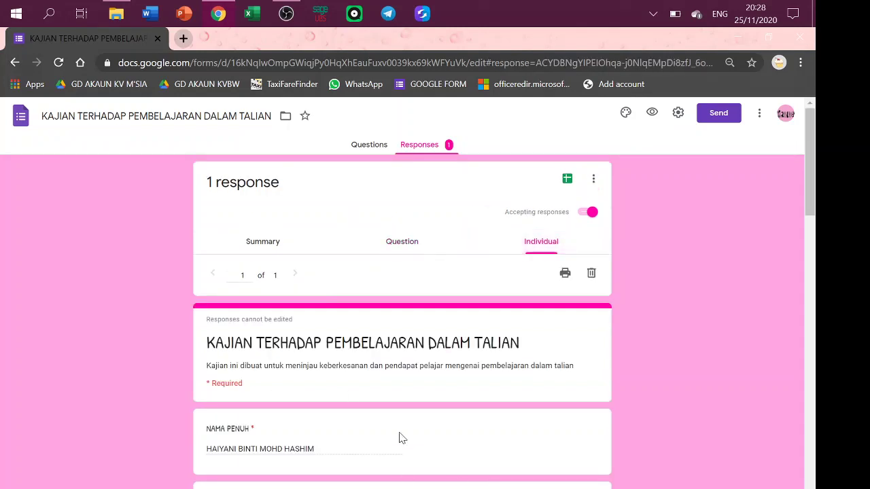
{"action": "mouse_move", "coordinate": [809, 147]}
{"action": "left_mouse_down"}
{"action": "mouse_move", "coordinate": [818, 476]}
{"action": "mouse_move", "coordinate": [805, 136]}
{"action": "left_mouse_up"}
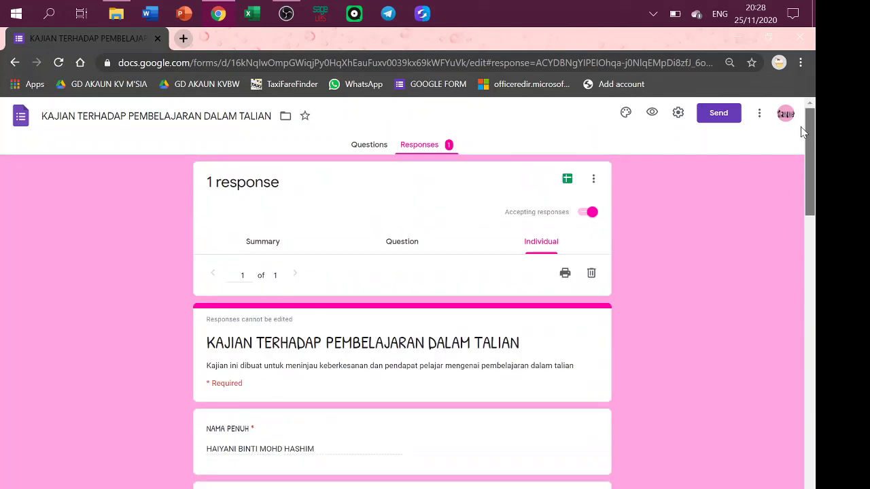
{"action": "left_click", "coordinate": [592, 182]}
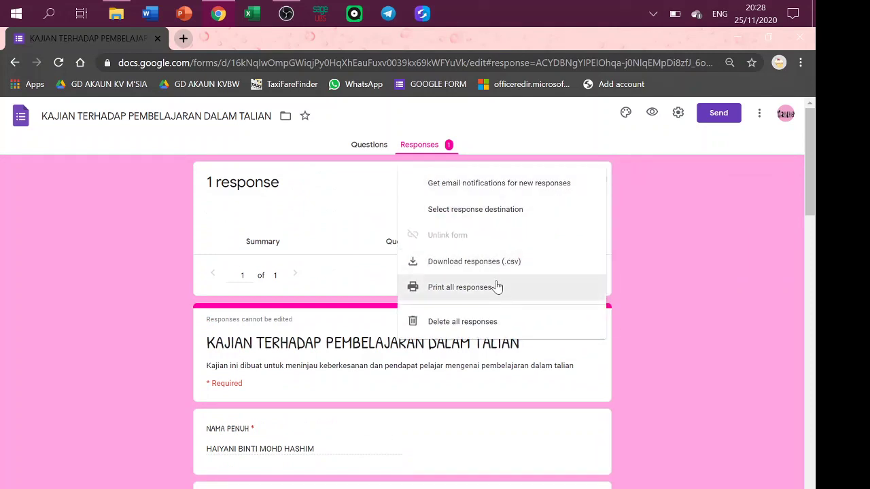
{"action": "left_click", "coordinate": [10, 285]}
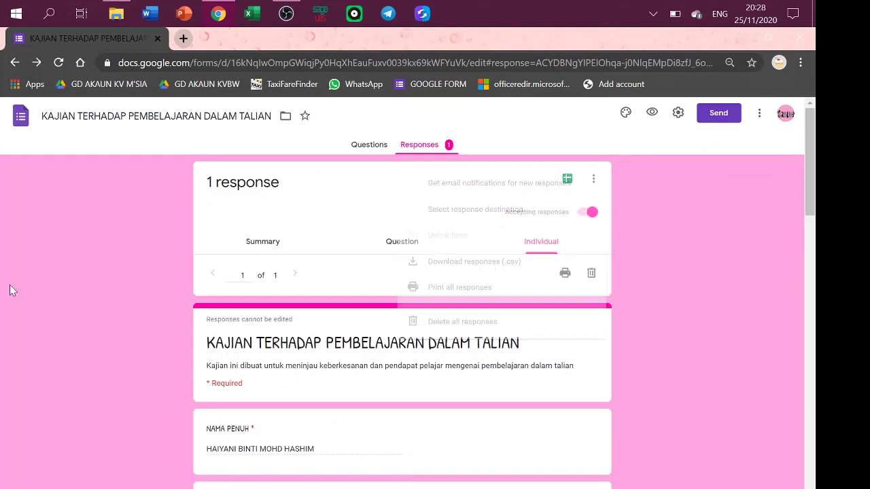
{"action": "left_click", "coordinate": [183, 38]}
Go to Google Drive via the apps grid and open the KAJIAN form in its editor.
{"action": "left_click", "coordinate": [156, 39]}
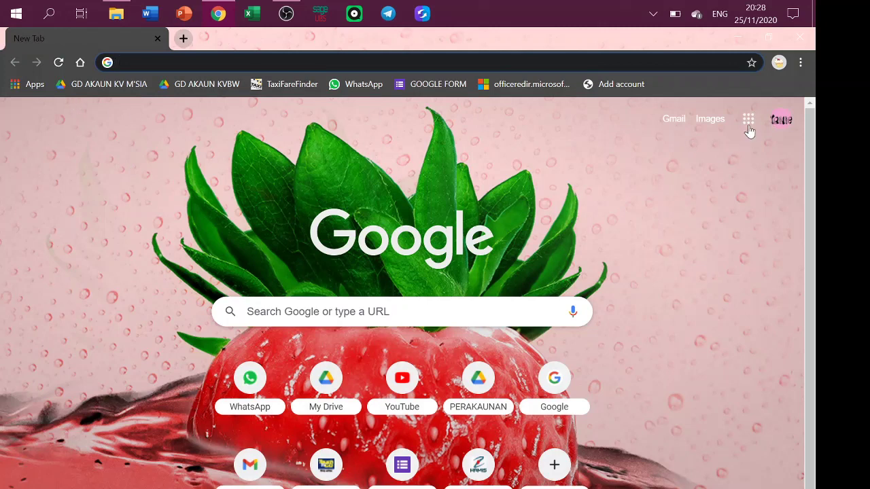
{"action": "left_click", "coordinate": [749, 123]}
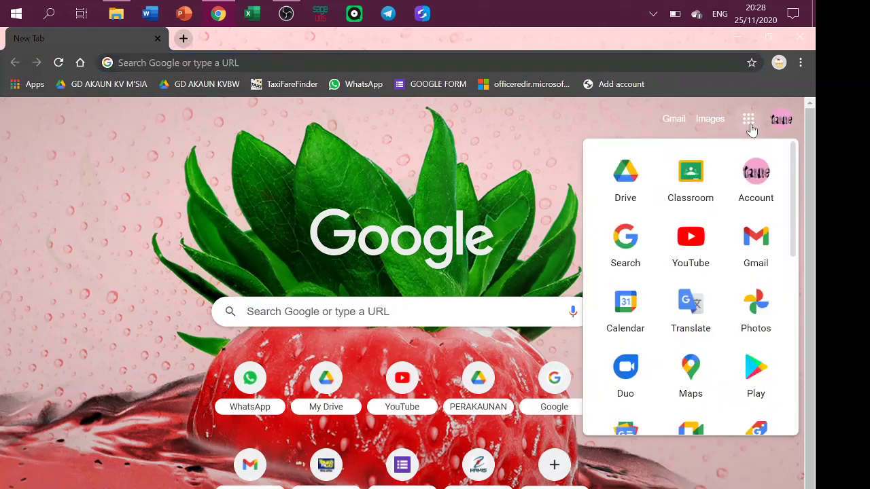
{"action": "left_click", "coordinate": [630, 188]}
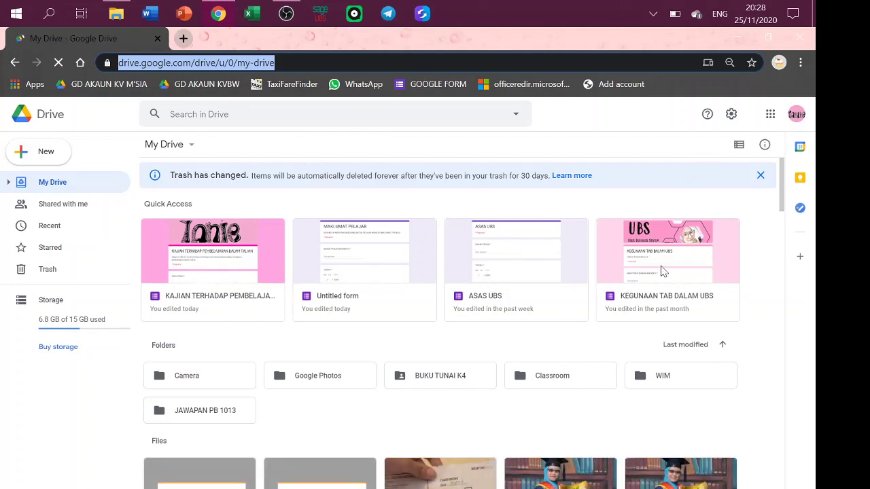
{"action": "left_click_drag", "start_coordinate": [782, 180], "coordinate": [785, 161]}
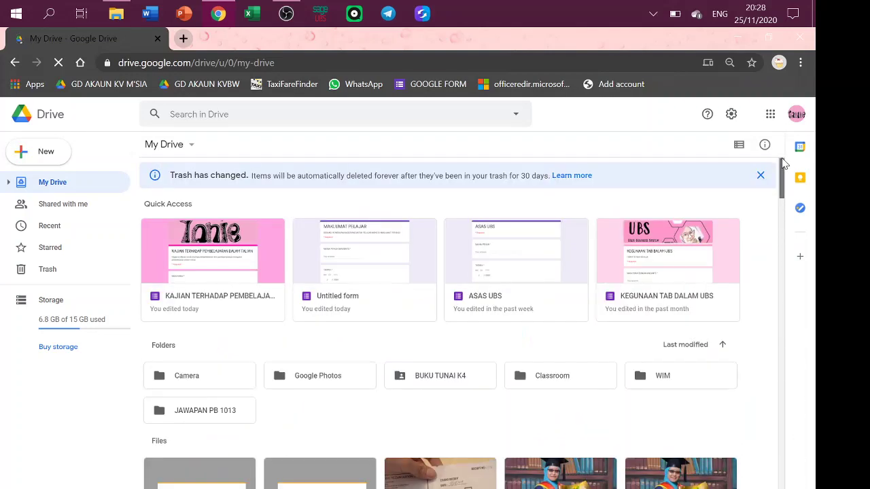
{"action": "left_click", "coordinate": [187, 249]}
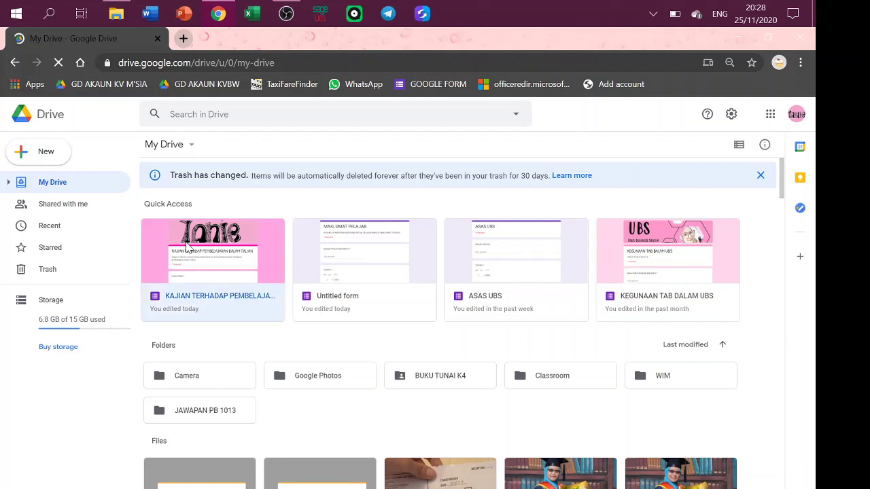
{"action": "double_click", "coordinate": [206, 277]}
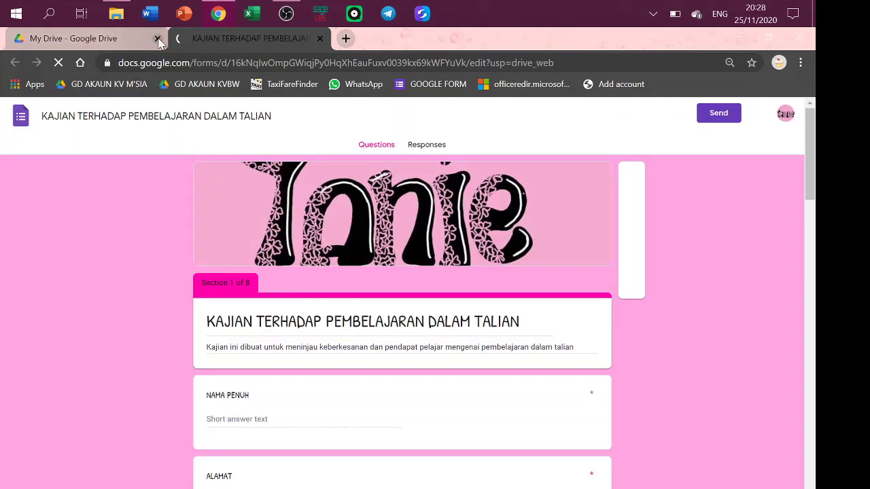
Close the Drive tab and preview the KAJIAN form as a respondent.
{"action": "left_click", "coordinate": [158, 38]}
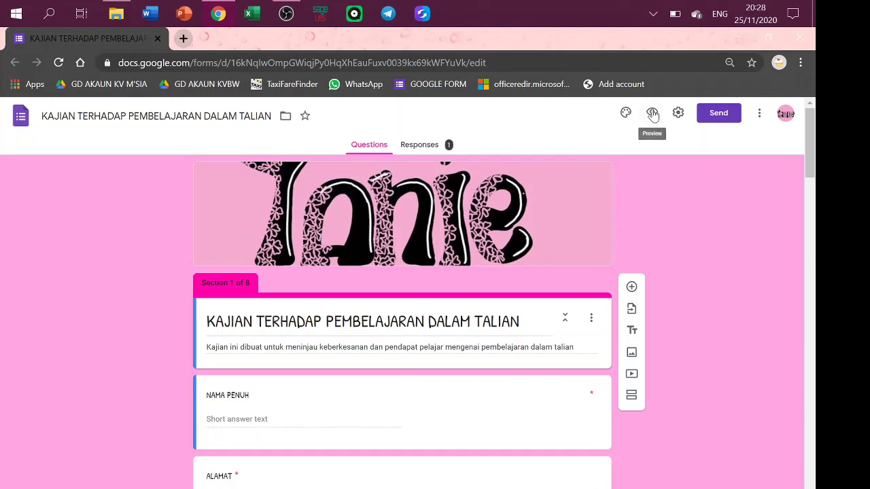
{"action": "left_click", "coordinate": [653, 114]}
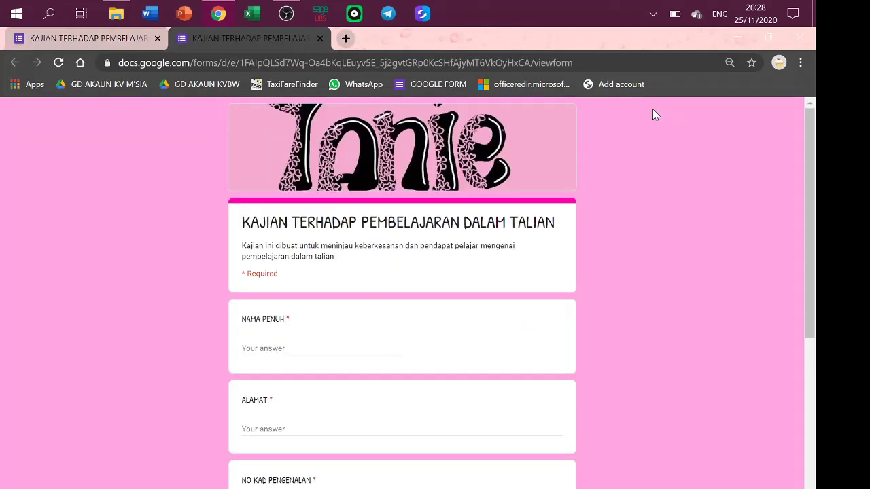